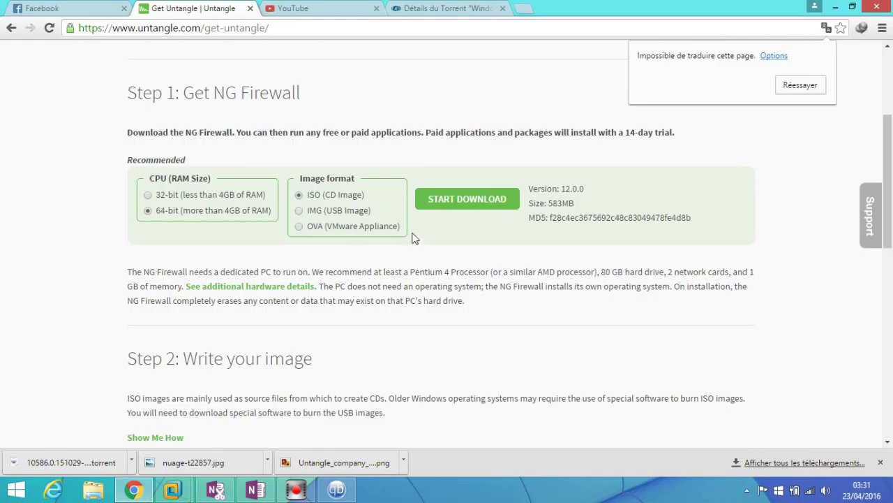
# Compare the 1,563MB OVA download size, then switch back to the ISO (CD Image) format.
pyautogui.moveTo(397, 233); pyautogui.dragTo(318, 236)
pyautogui.click(353, 228)
pyautogui.moveTo(331, 232); pyautogui.dragTo(398, 230)
pyautogui.click(299, 227)
pyautogui.moveTo(586, 203); pyautogui.dragTo(541, 204)
pyautogui.click(578, 204)
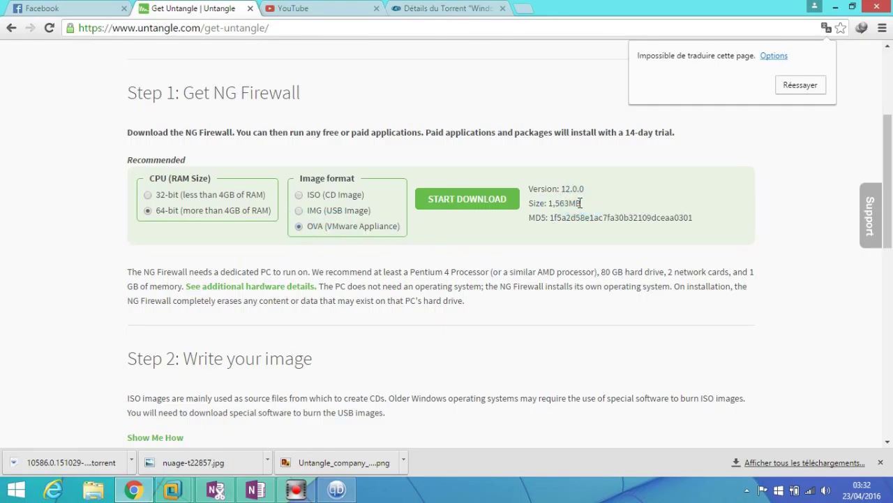
pyautogui.click(299, 194)
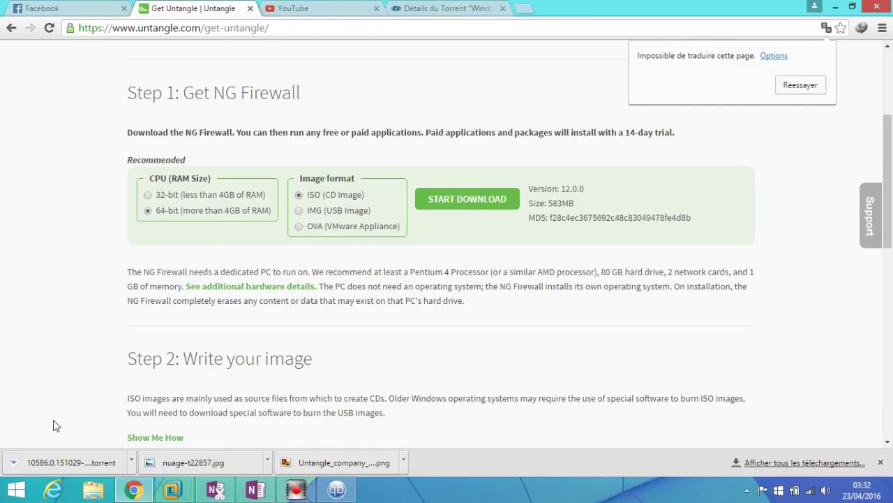
# Close the downloads bar, scroll to the top, and glance at the torrent page before returning.
pyautogui.click(881, 462)
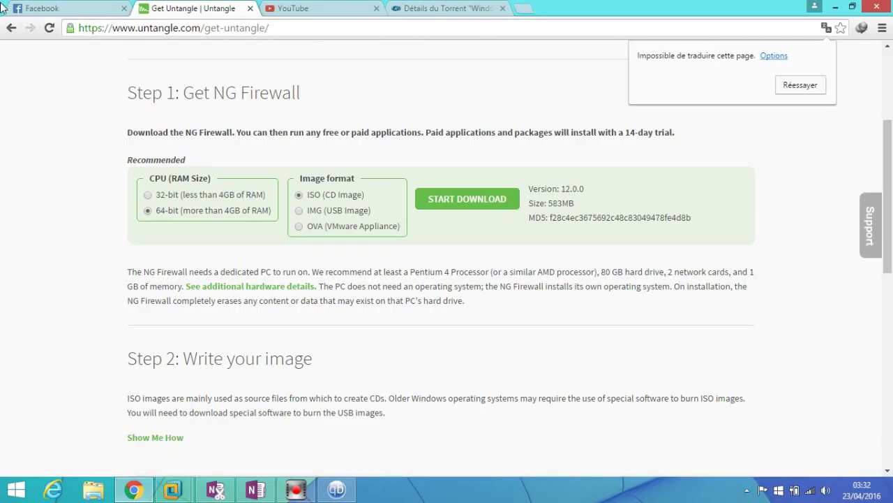
pyautogui.scroll(3, 25, 222)
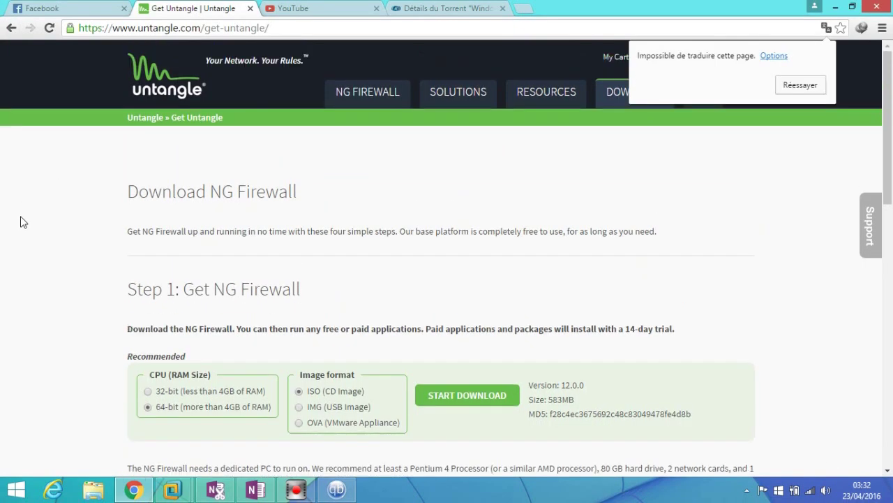
pyautogui.click(434, 9)
pyautogui.click(192, 9)
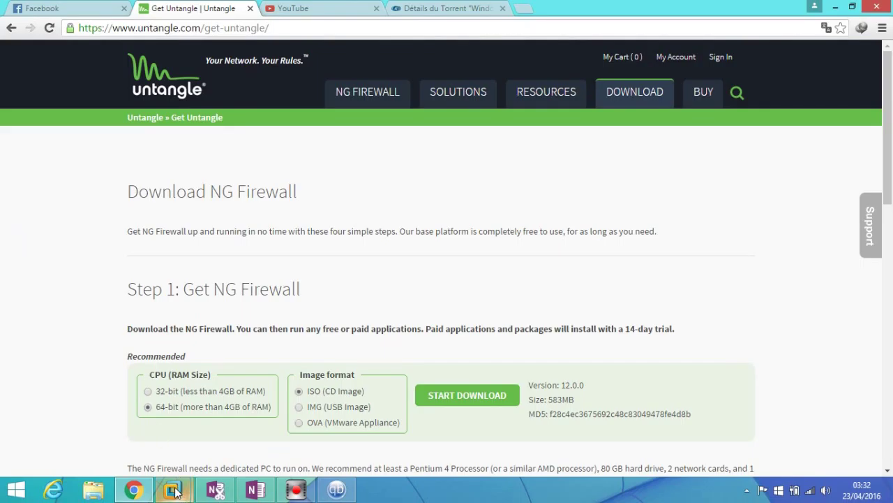
# In VMware Workstation, start the New Virtual Machine Wizard from the Home page.
pyautogui.moveTo(174, 488)
pyautogui.click(246, 412)
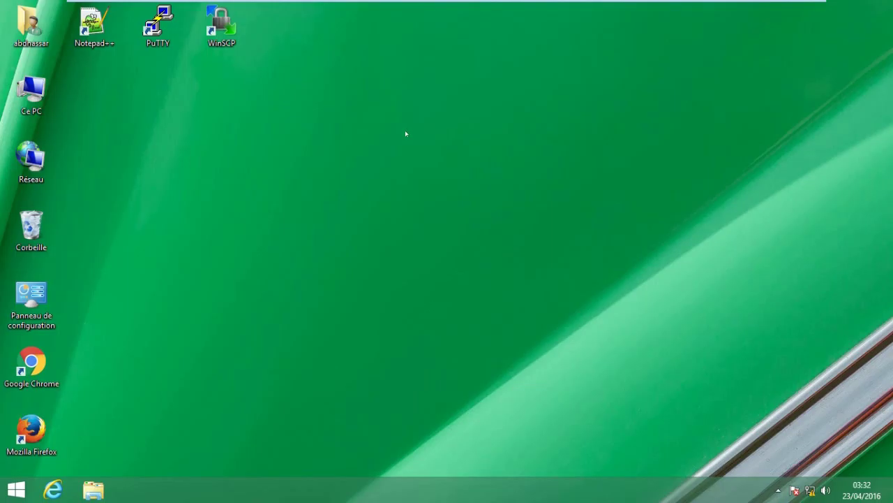
pyautogui.click(522, 10)
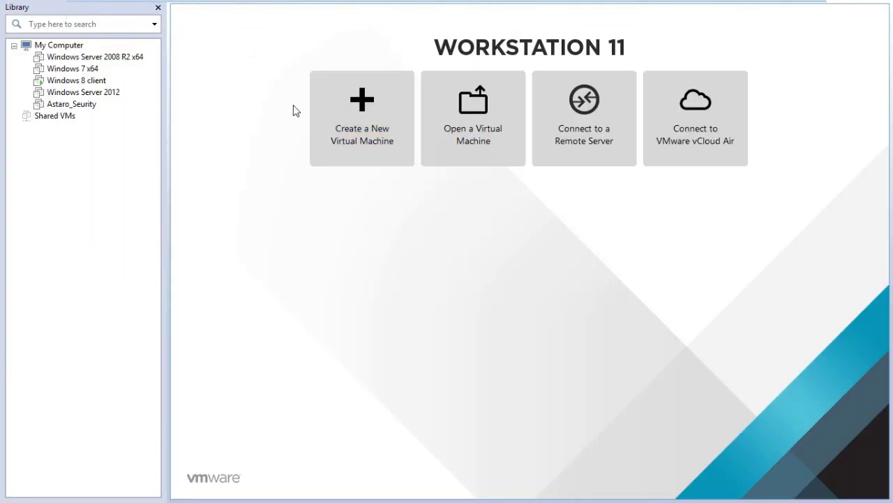
pyautogui.click(316, 151)
pyautogui.click(500, 361)
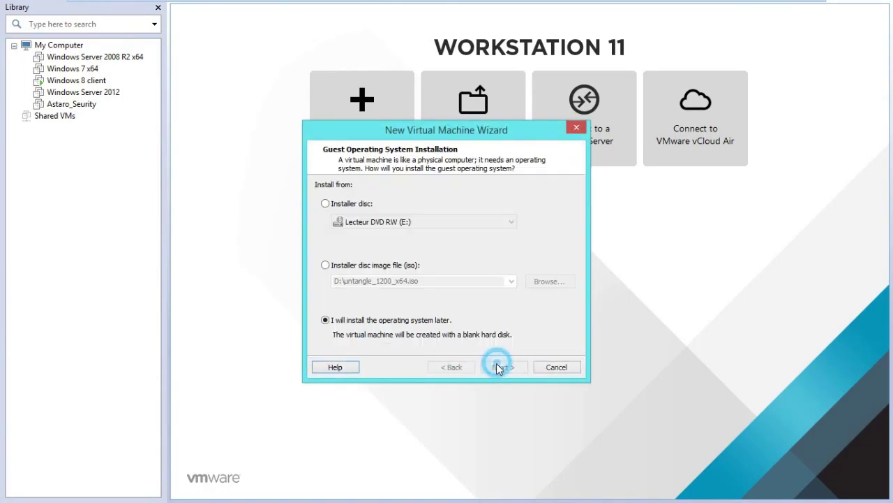
# Choose the untangle_1200_x64 ISO as the installer disc image.
pyautogui.click(368, 264)
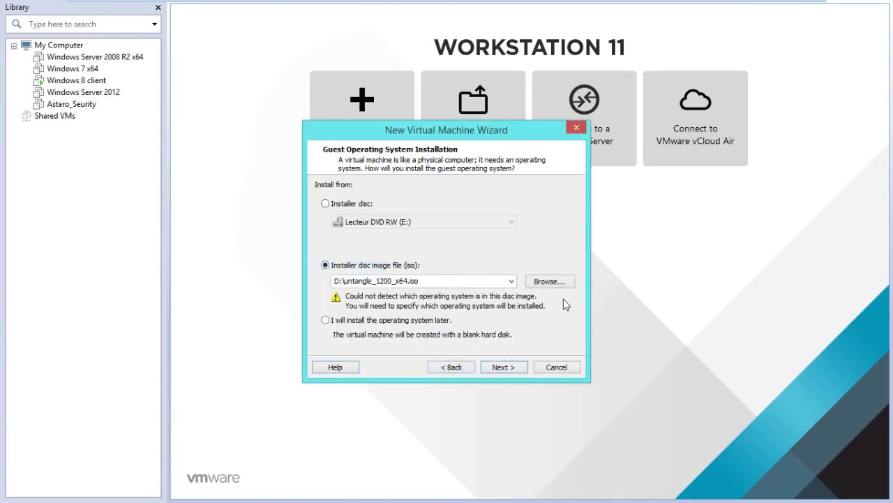
pyautogui.click(549, 281)
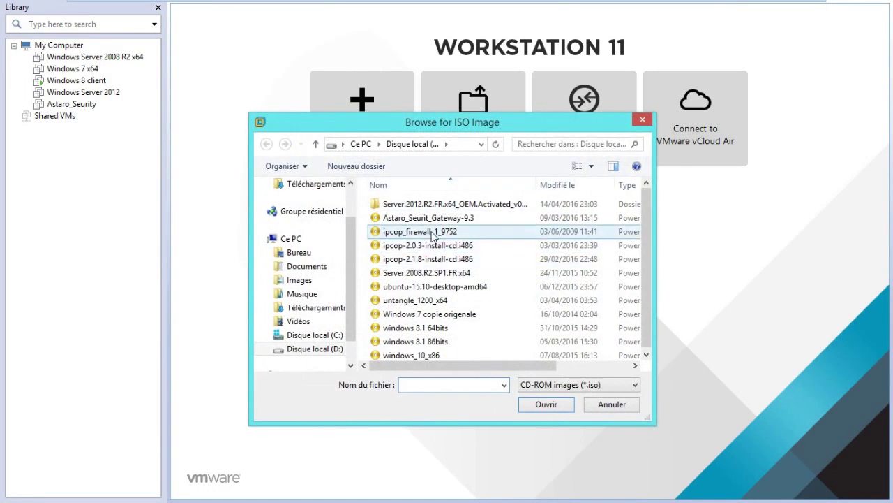
pyautogui.click(399, 305)
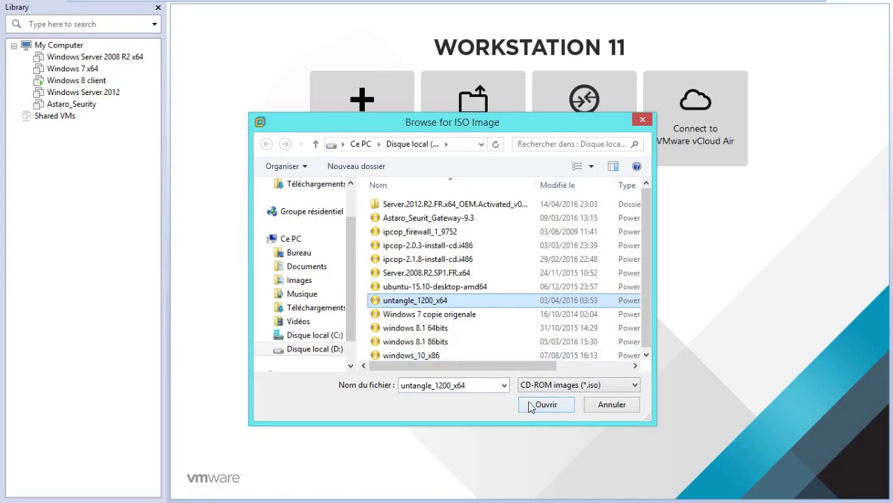
pyautogui.click(530, 405)
# Keep Linux Ubuntu as the guest OS and name the VM 'FW'.
pyautogui.click(502, 367)
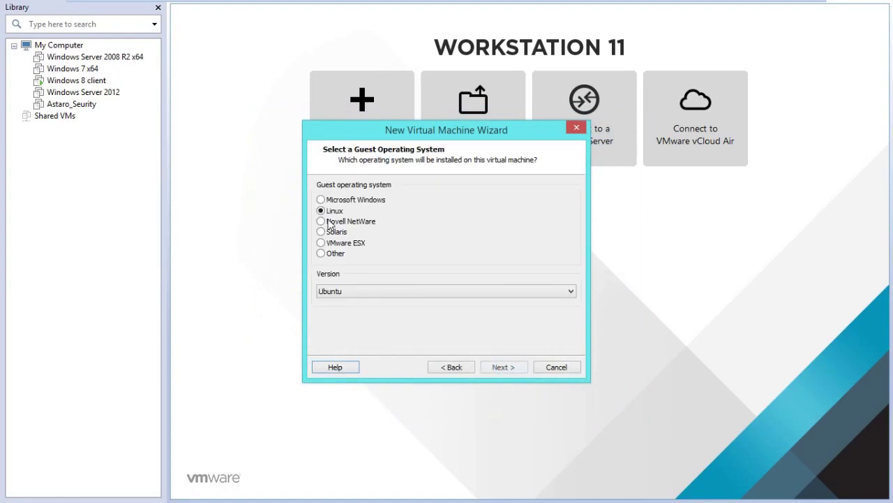
pyautogui.click(489, 369)
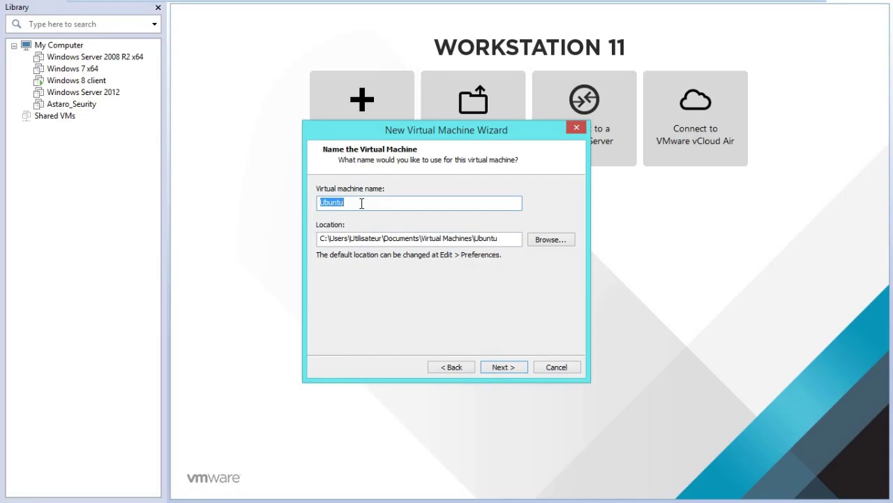
pyautogui.write('FW')
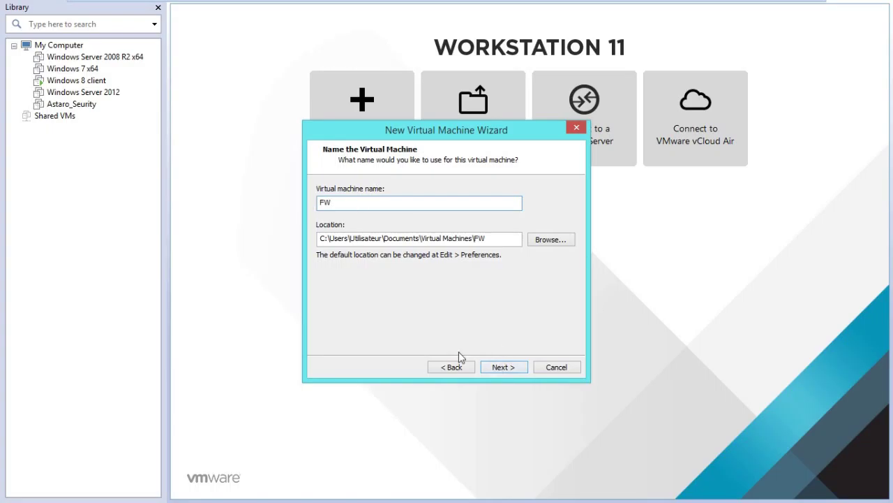
pyautogui.click(500, 368)
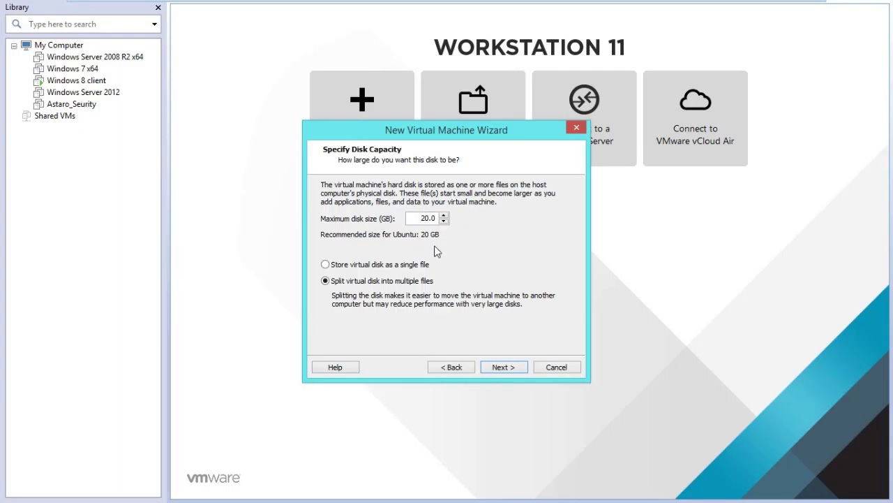
# Accept the disk size and open the new VM's hardware customisation.
pyautogui.click(503, 369)
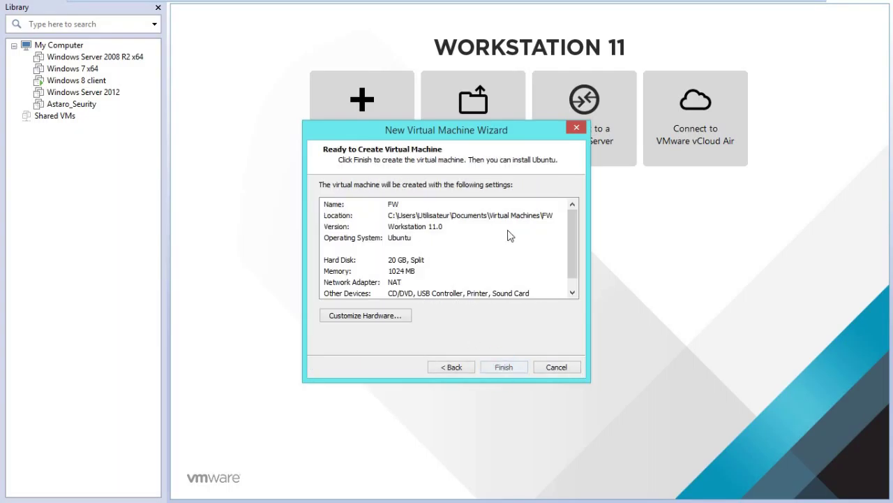
pyautogui.click(368, 315)
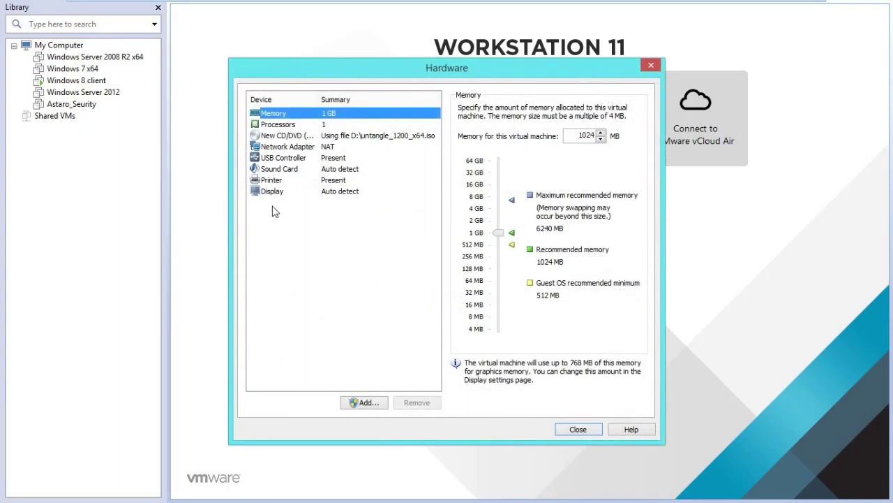
pyautogui.click(327, 148)
# Add a second network adapter connected to the custom VMnet5 network.
pyautogui.click(366, 403)
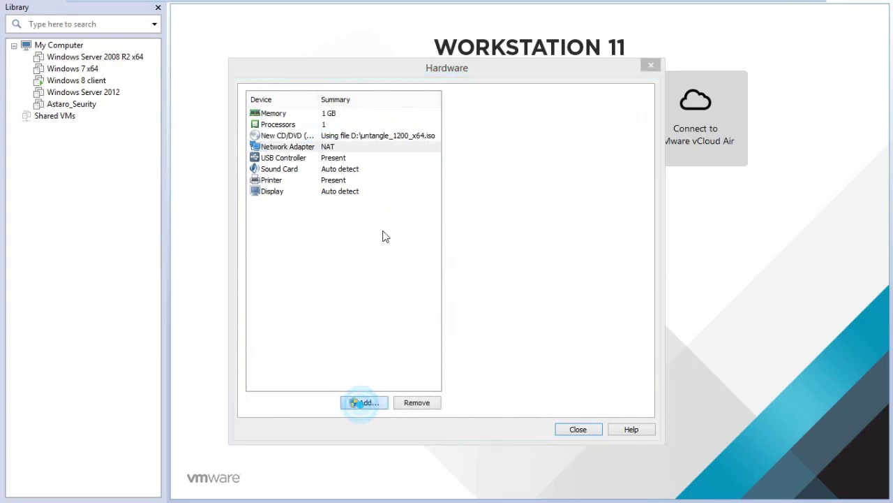
pyautogui.click(360, 225)
pyautogui.click(504, 360)
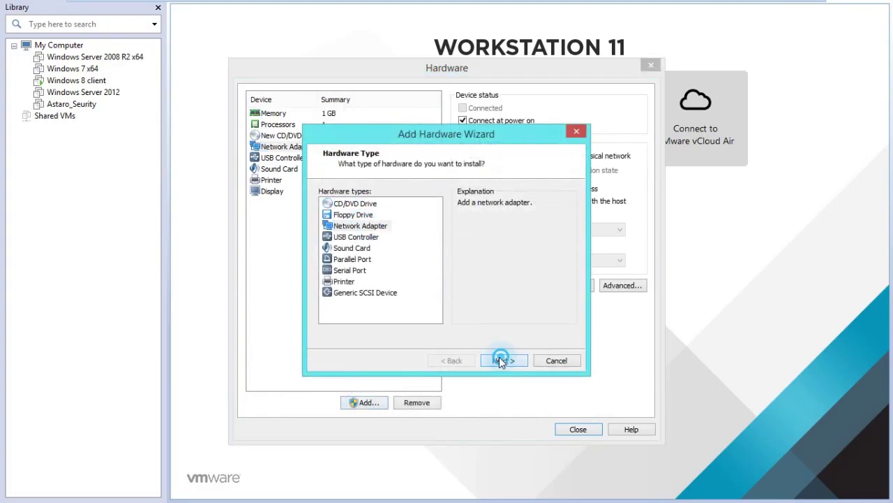
pyautogui.click(340, 263)
pyautogui.click(377, 280)
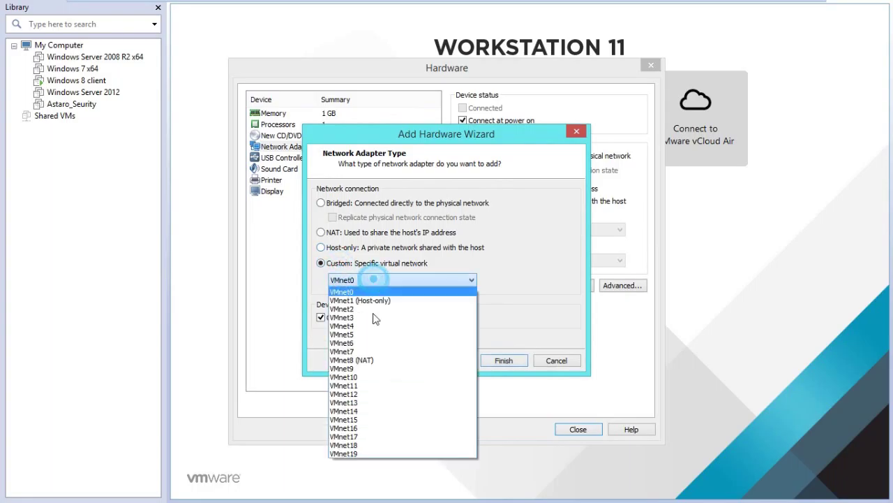
pyautogui.click(359, 335)
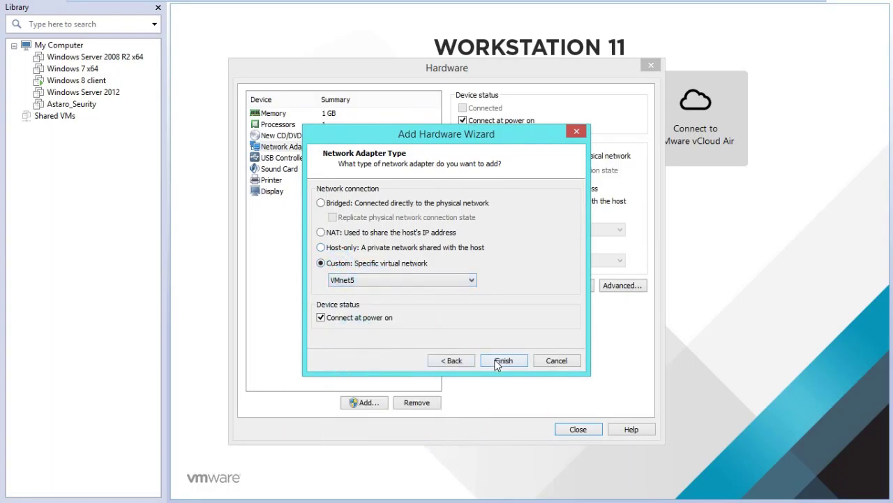
pyautogui.click(492, 362)
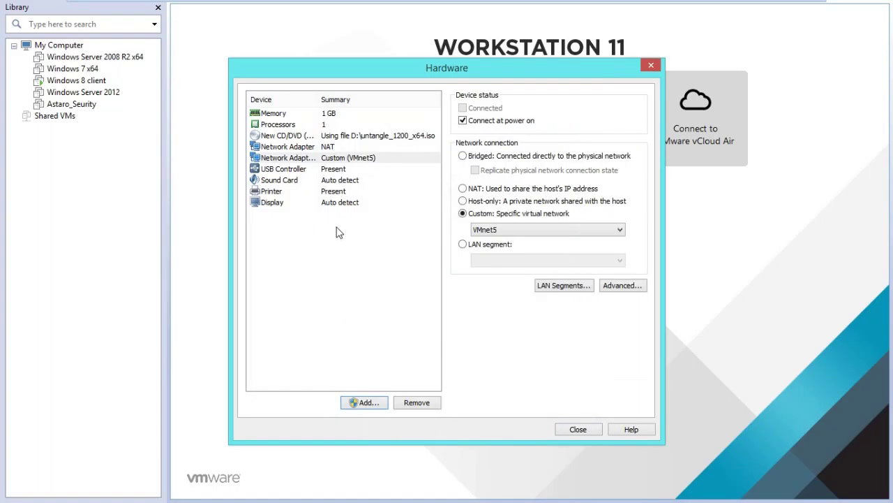
# Switch the first network adapter to the custom VMnet5 network.
pyautogui.click(335, 148)
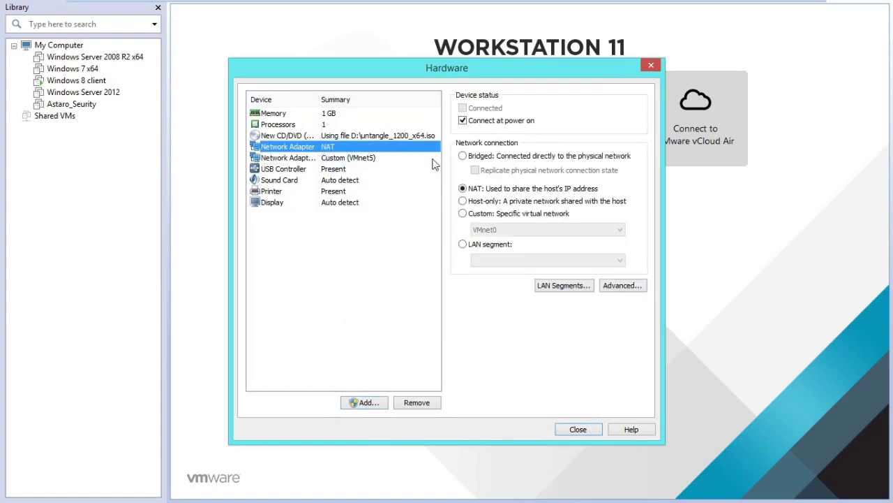
pyautogui.click(484, 216)
pyautogui.click(482, 229)
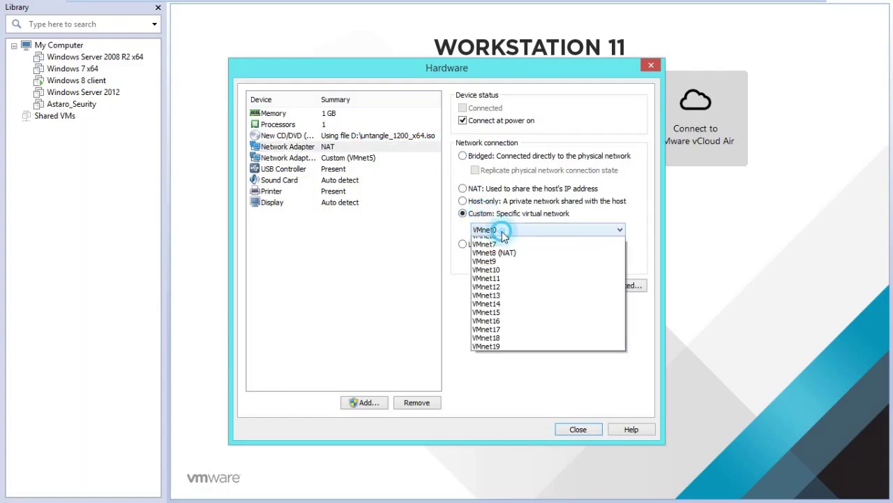
pyautogui.click(504, 285)
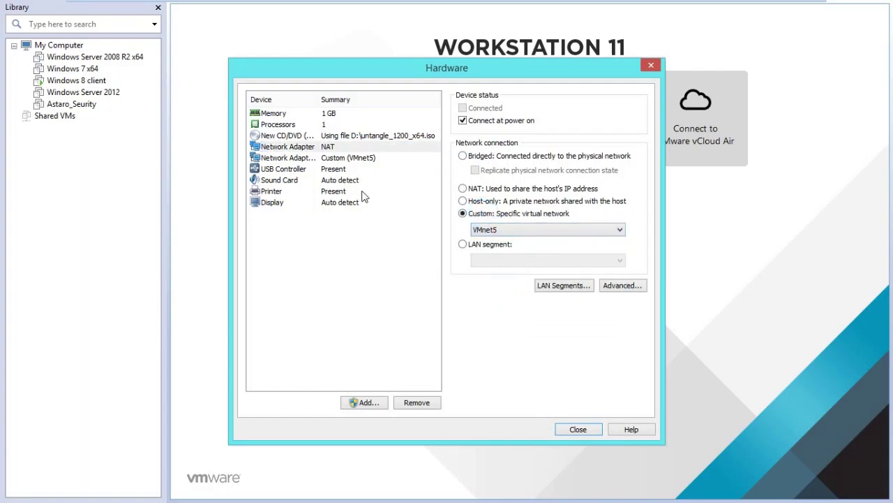
pyautogui.click(342, 171)
# Set the second network adapter to Bridged, close hardware settings, and finish the VM.
pyautogui.click(349, 159)
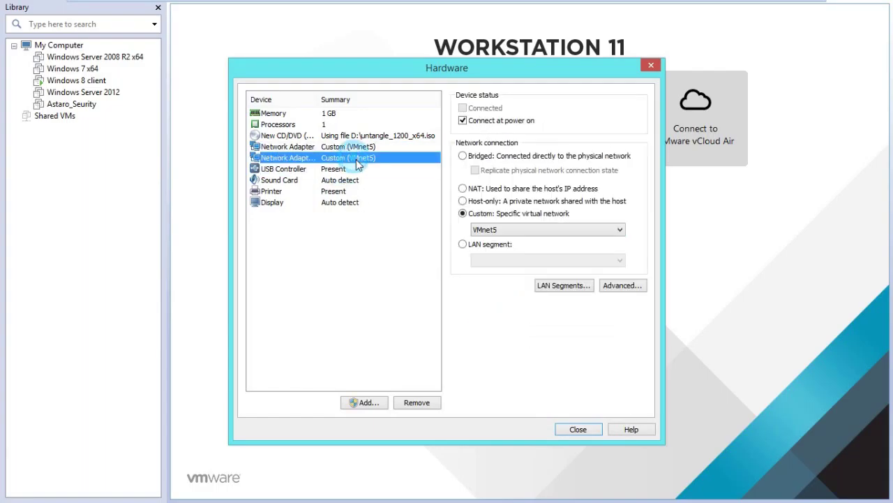
pyautogui.click(476, 156)
pyautogui.click(571, 427)
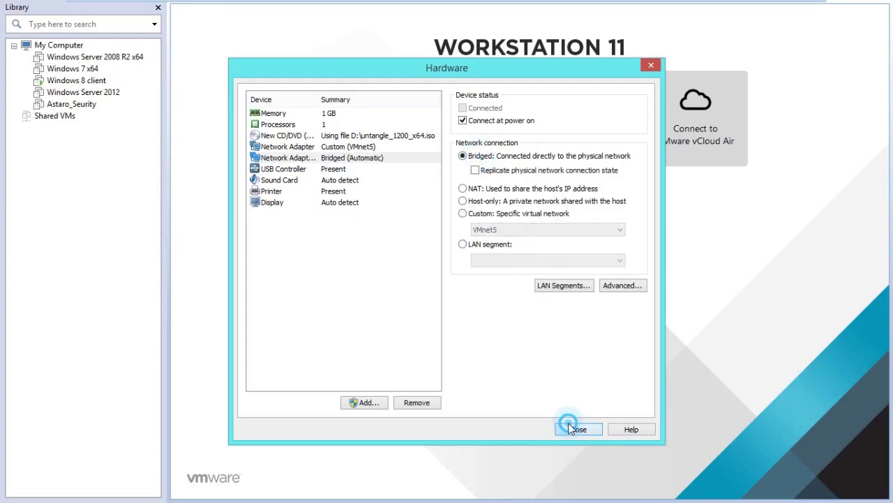
pyautogui.click(503, 367)
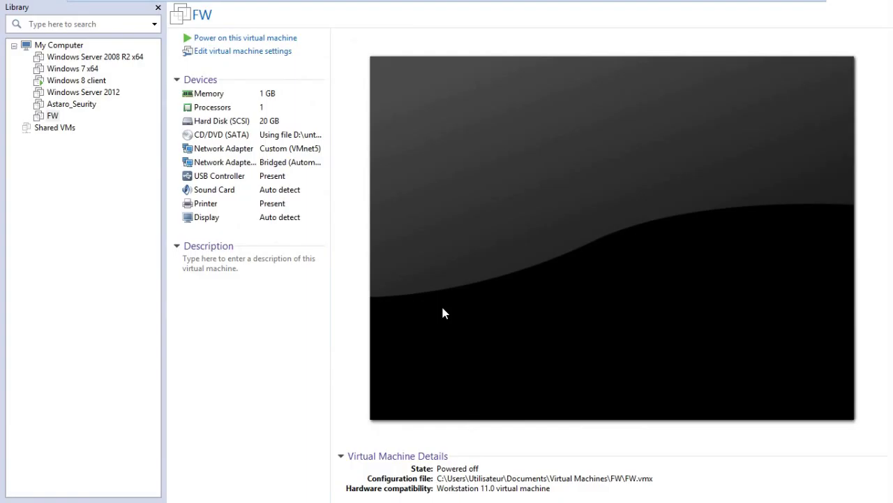
# Select FW in the Library to show its summary with 1 GB memory and 20 GB disk.
pyautogui.click(55, 227)
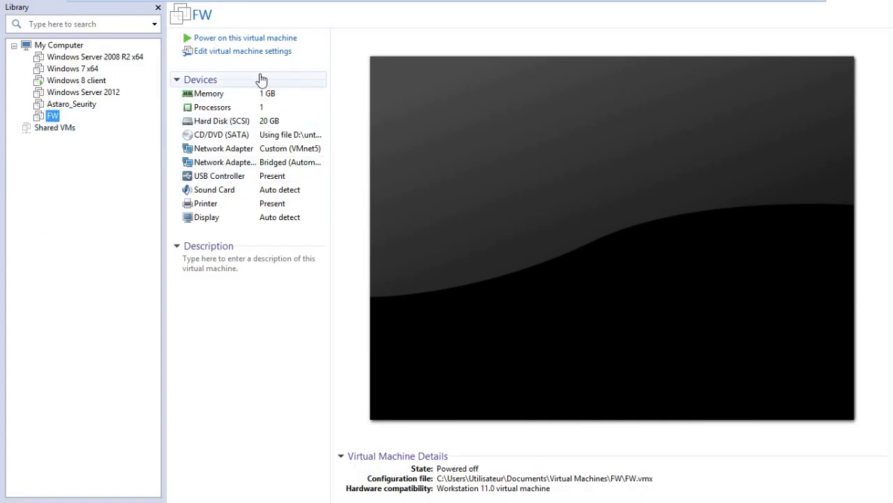
# Set FW's memory to 2 GB and its processor count to 2, then save.
pyautogui.click(241, 94)
pyautogui.doubleClick(272, 99)
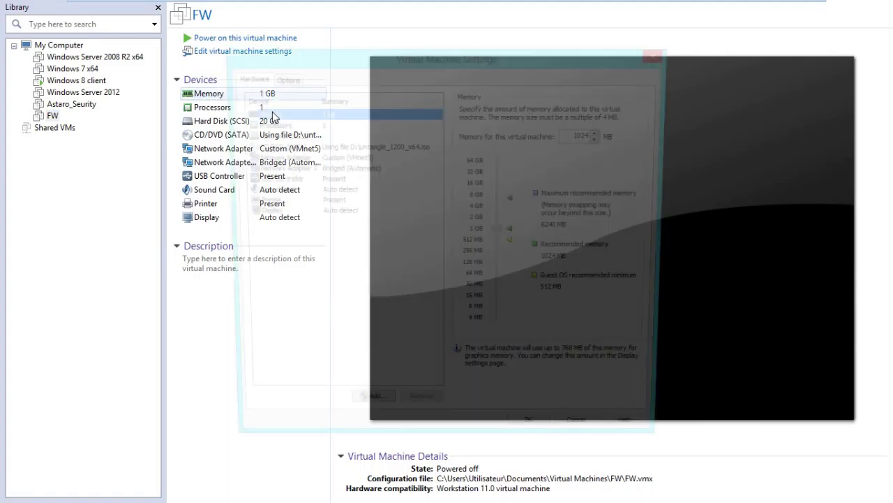
pyautogui.moveTo(501, 232); pyautogui.dragTo(502, 227)
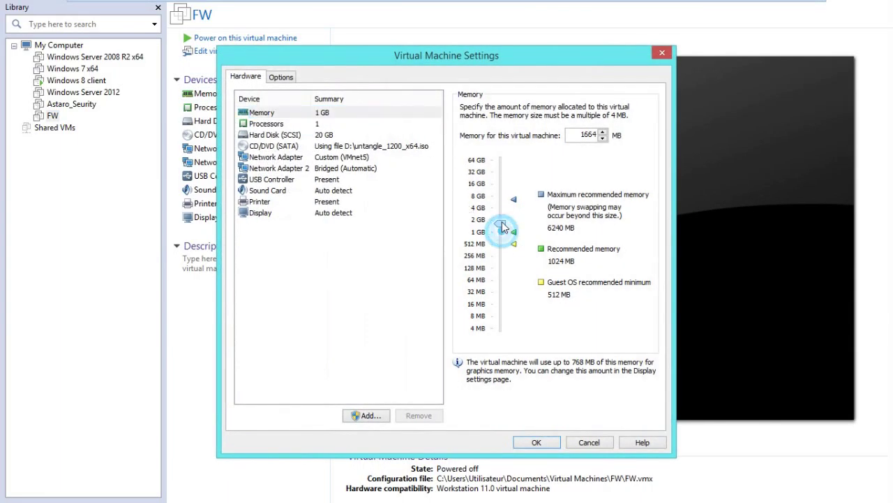
pyautogui.doubleClick(588, 134)
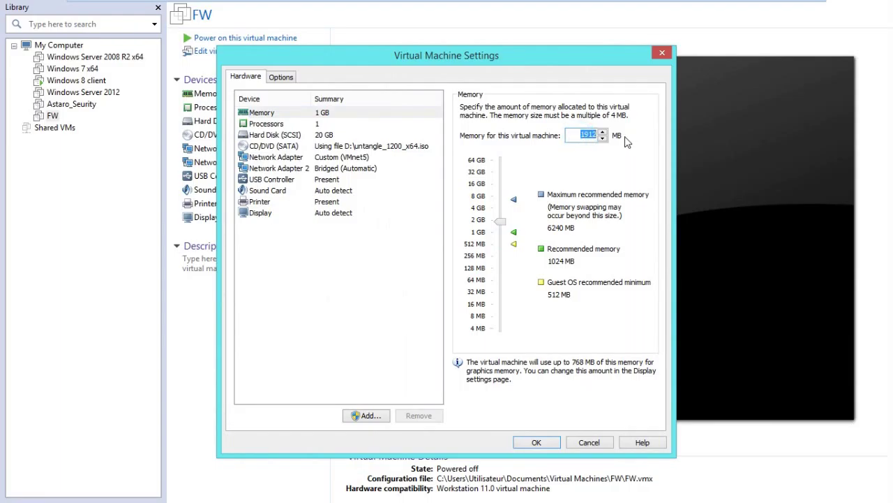
pyautogui.write('2048')
pyautogui.click(323, 125)
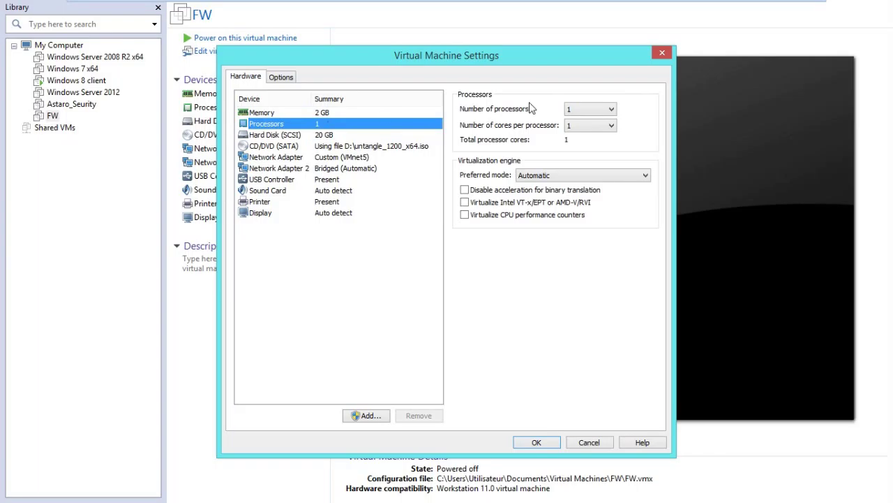
pyautogui.click(604, 114)
pyautogui.click(586, 131)
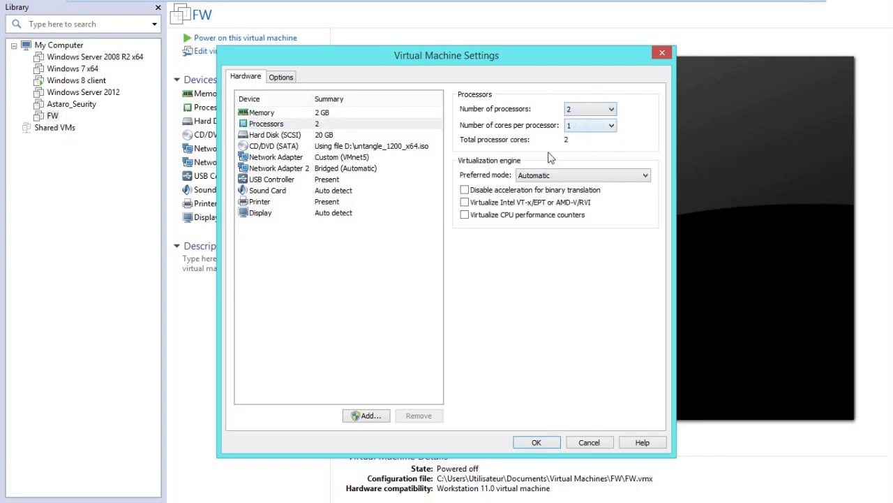
pyautogui.click(536, 442)
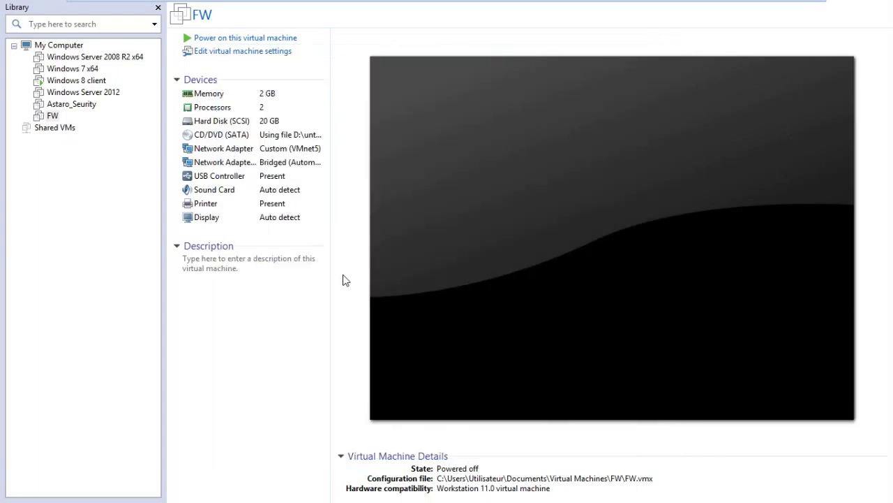
# Power on FW, dismiss the Removable Devices notice, and boot the first Untangle installer option.
pyautogui.click(44, 261)
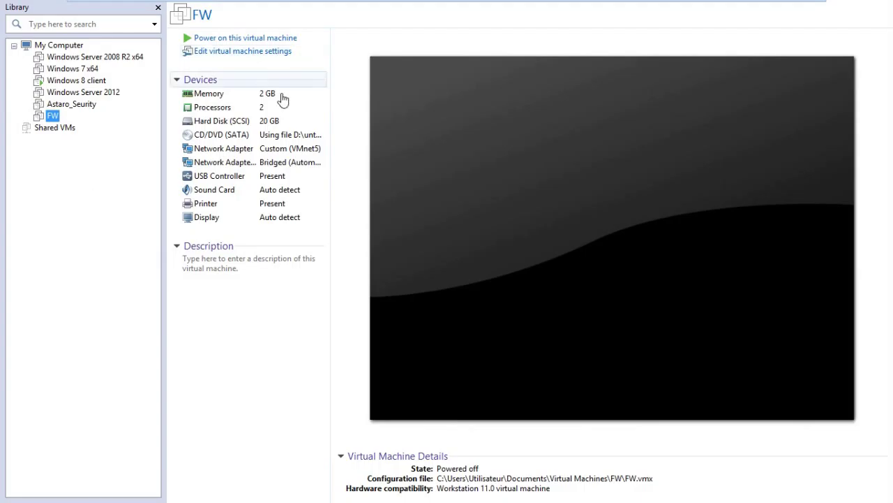
pyautogui.click(227, 39)
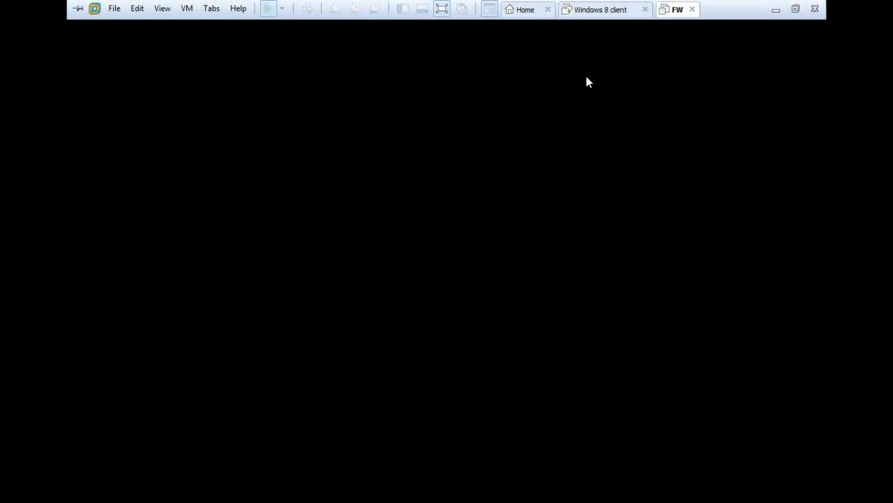
pyautogui.click(533, 324)
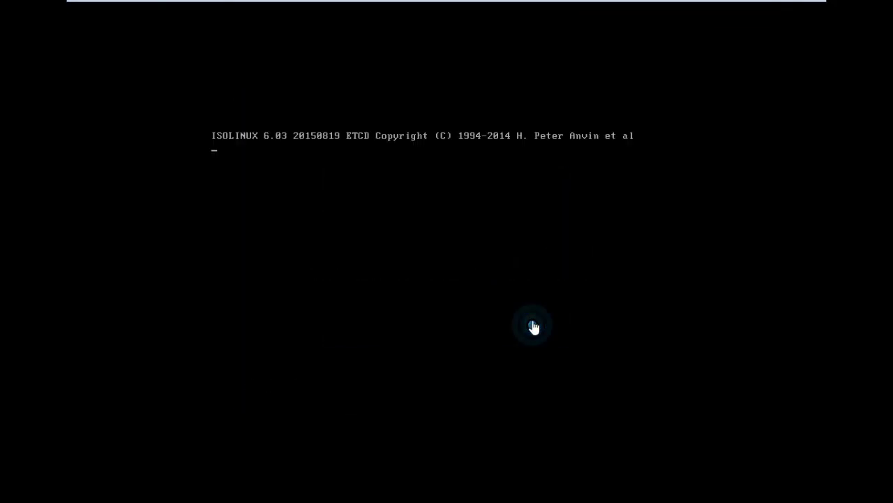
pyautogui.click(424, 356)
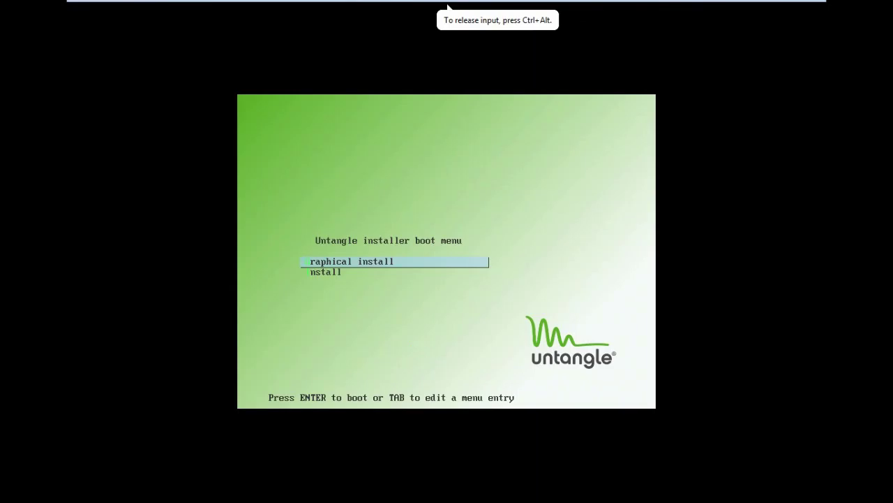
pyautogui.press('Return')
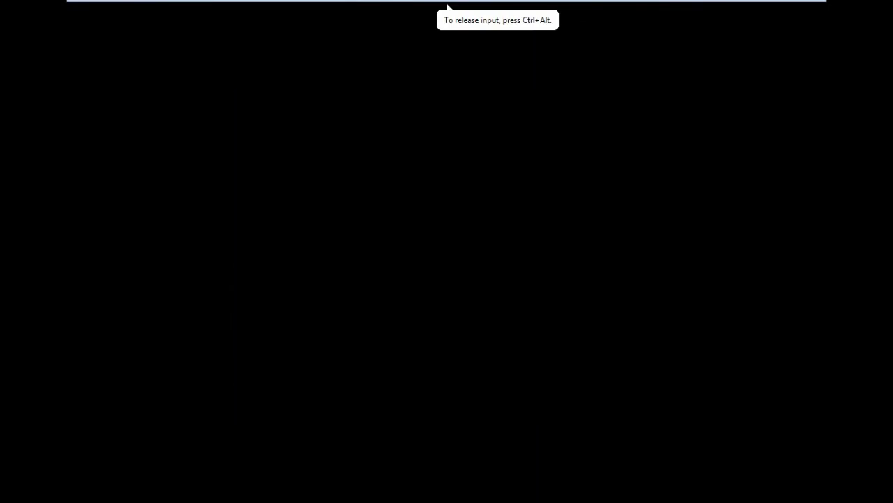
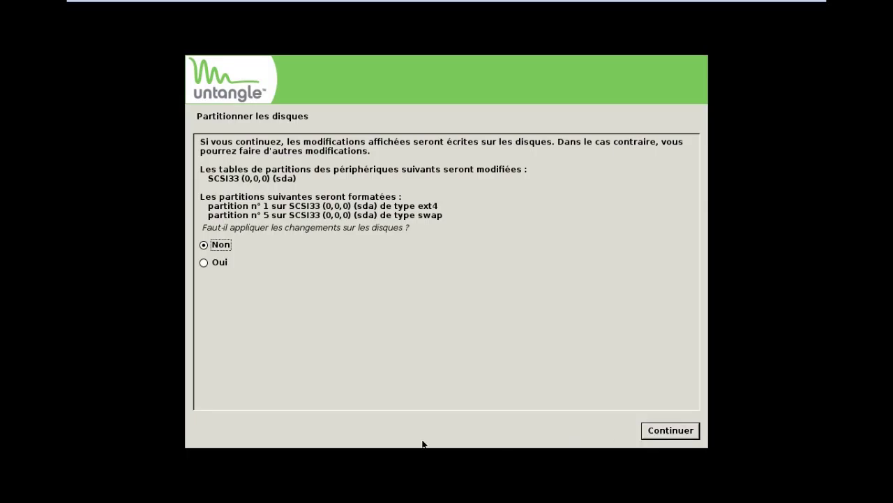
# Accept 'Oui' and continue to write the partition changes so the base system installs.
pyautogui.click(232, 260)
pyautogui.click(681, 434)
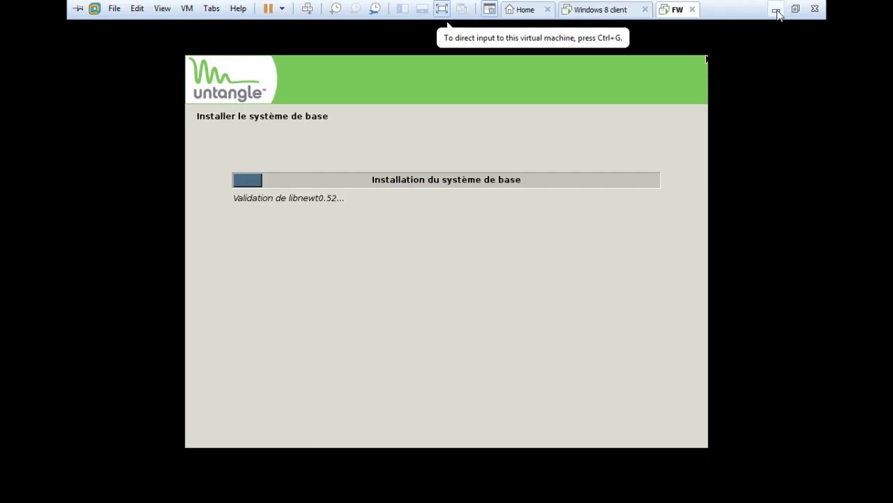
# Minimize the VM and show the OneNote LAN diagram of the Untangle V12 firewall.
pyautogui.click(773, 6)
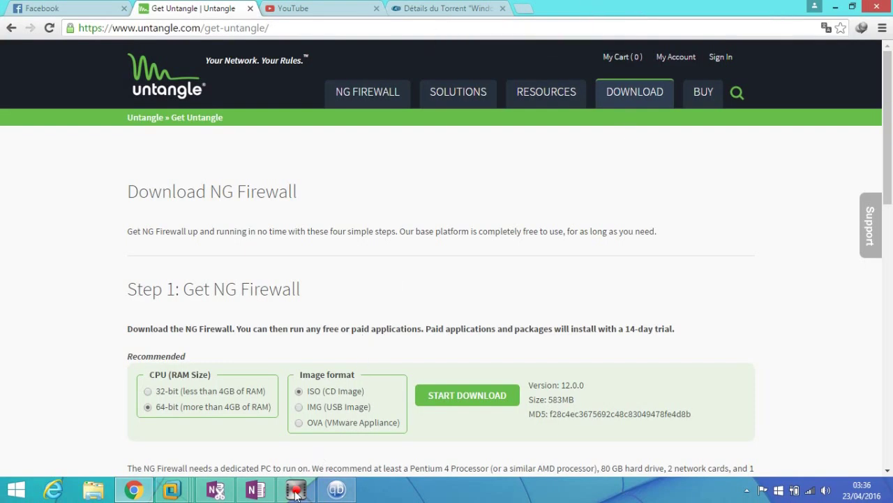
pyautogui.click(256, 489)
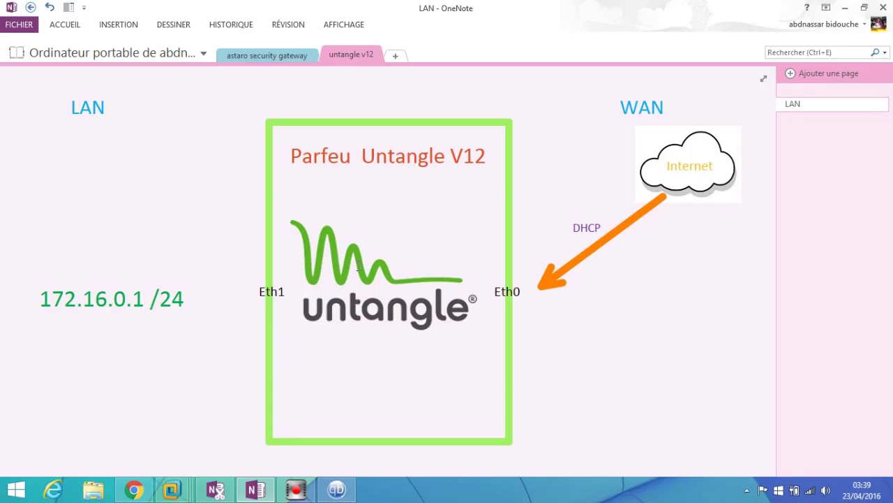
# Return to the FW virtual machine while the installer downloads and installs packages.
pyautogui.click(172, 489)
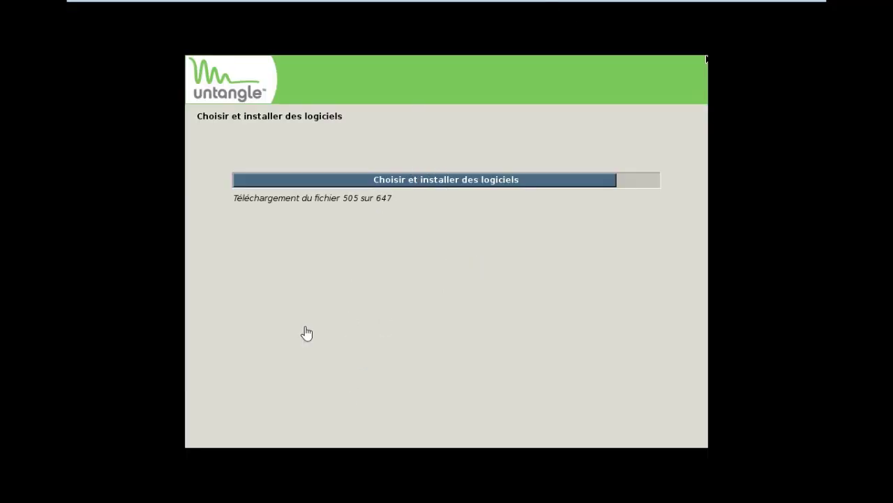
pyautogui.moveTo(428, 3)
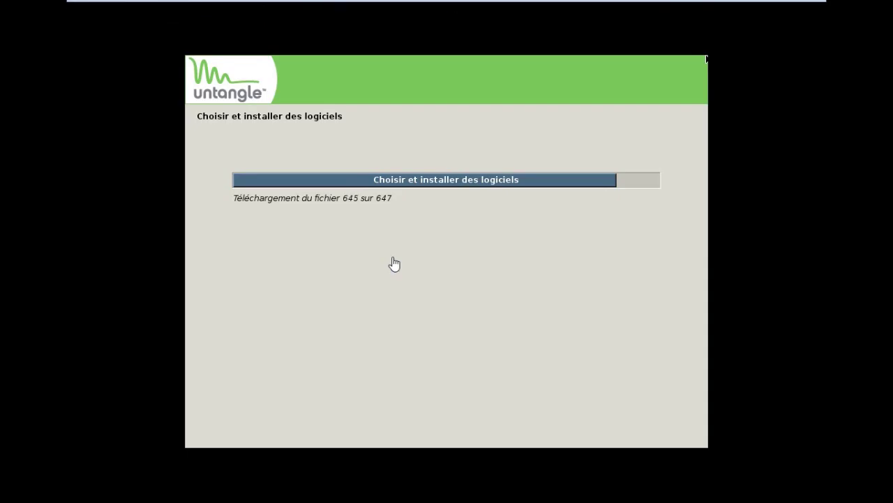
pyautogui.moveTo(644, 4)
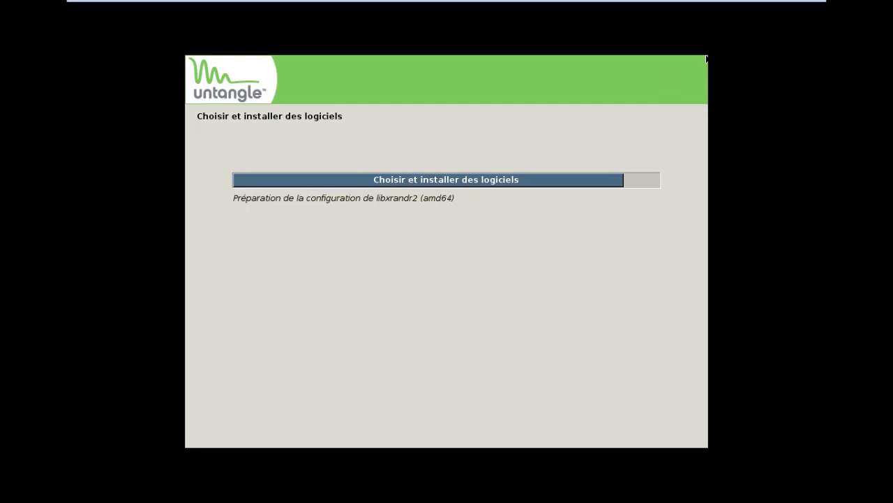
# Back in the FW VM, confirm 'Installation terminée' so the system reboots into Linux.
pyautogui.click(604, 9)
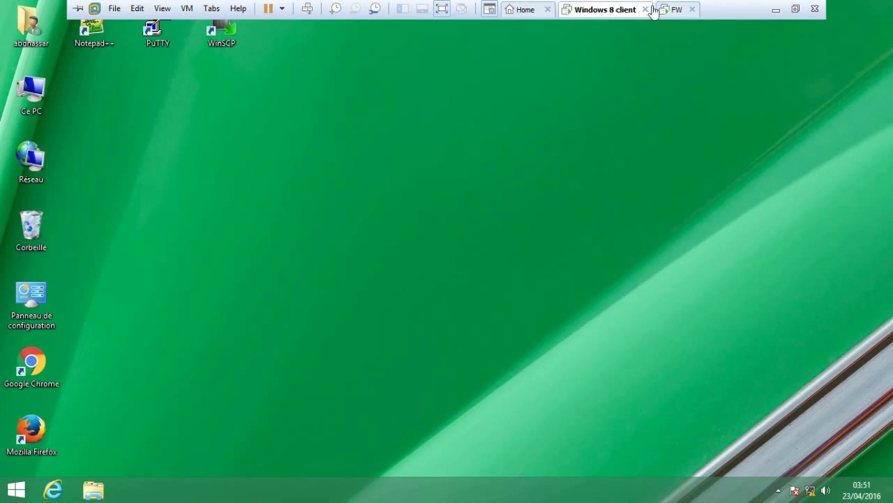
pyautogui.click(677, 10)
pyautogui.click(465, 151)
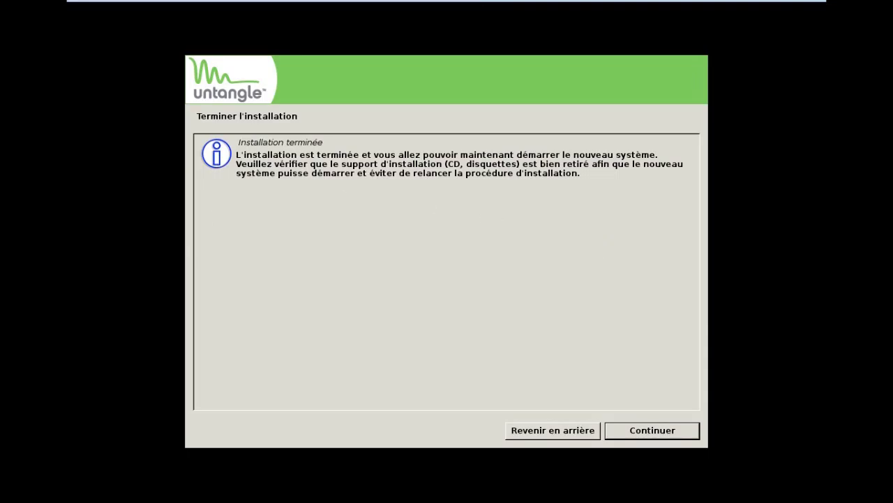
pyautogui.click(648, 429)
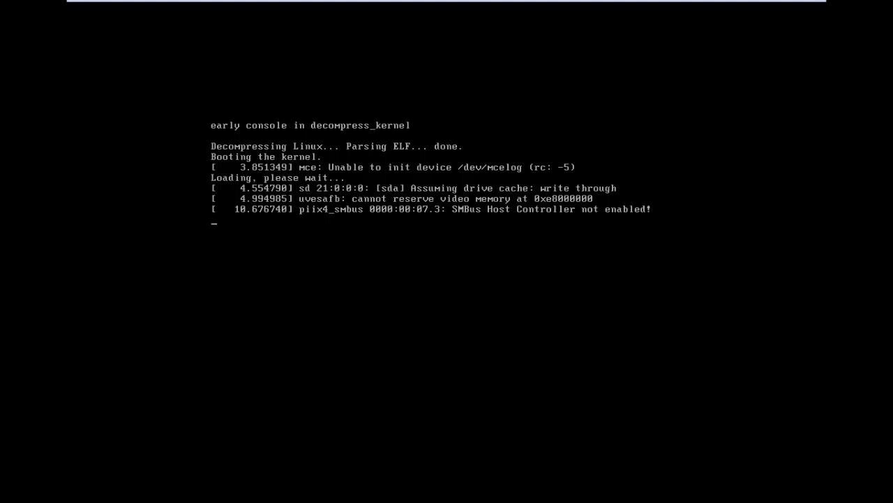
# On the Windows 8 client, run ipconfig in a command prompt to see 172.16.0.2 / 255.255.255.0.
pyautogui.moveTo(612, 6)
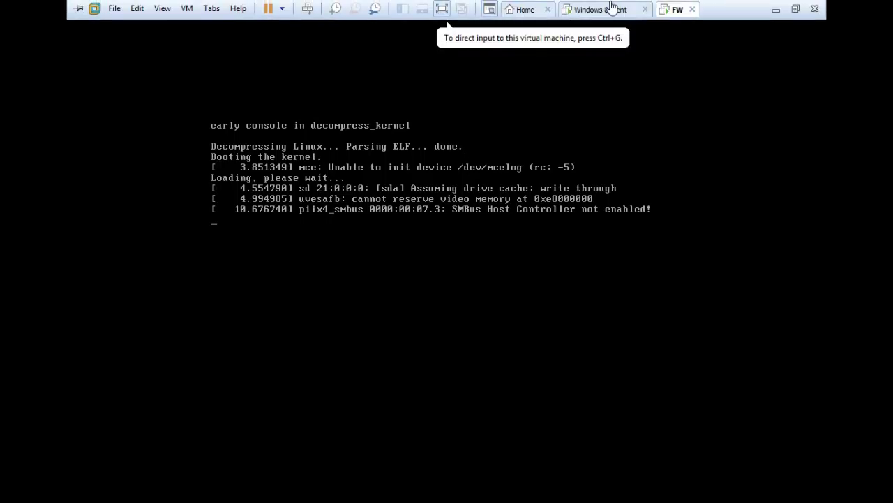
pyautogui.click(585, 10)
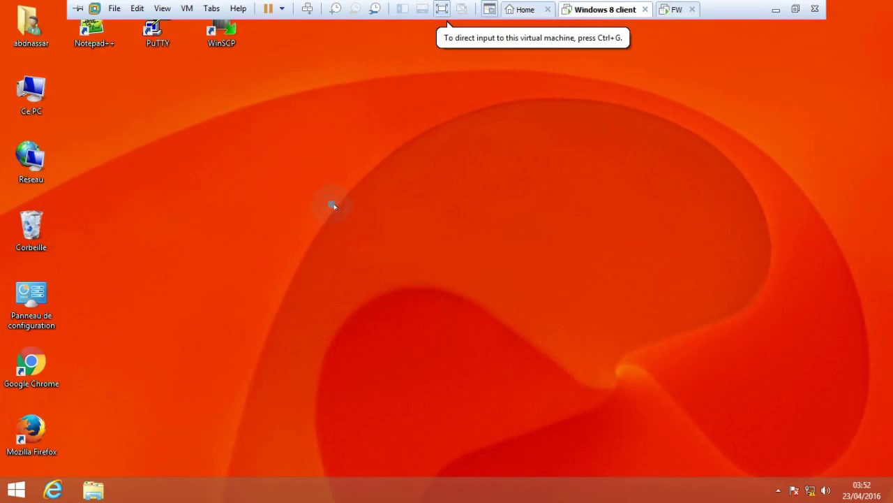
pyautogui.press('super+r')
pyautogui.press('Return')
pyautogui.write('ipconf')
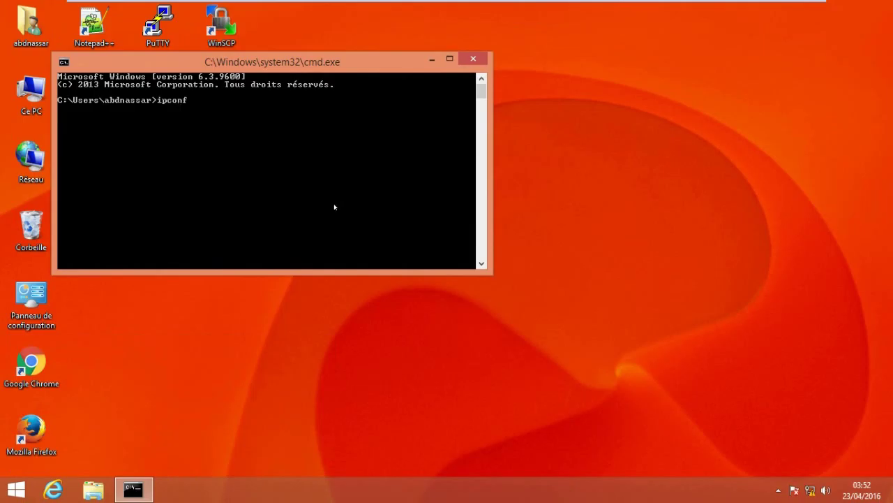
pyautogui.write('ig')
pyautogui.press('Return')
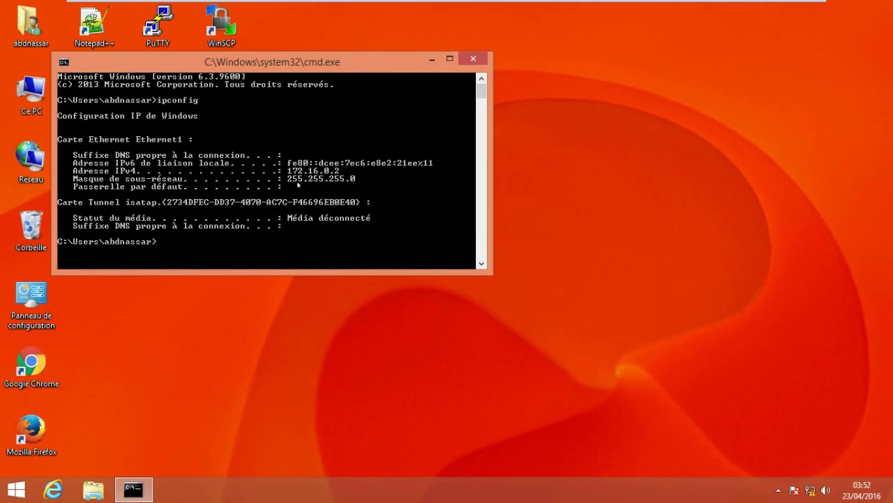
# Reposition and then close the command prompt window.
pyautogui.moveTo(302, 62); pyautogui.dragTo(460, 68)
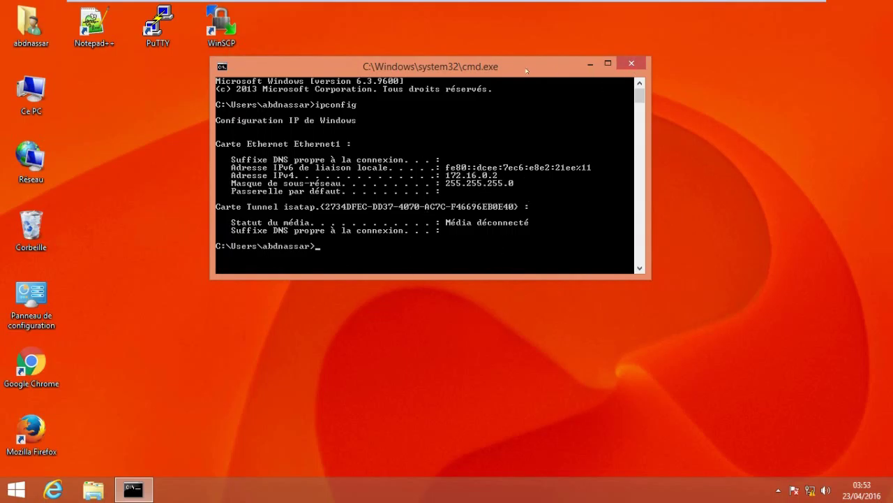
pyautogui.moveTo(526, 70); pyautogui.dragTo(516, 95)
pyautogui.click(633, 88)
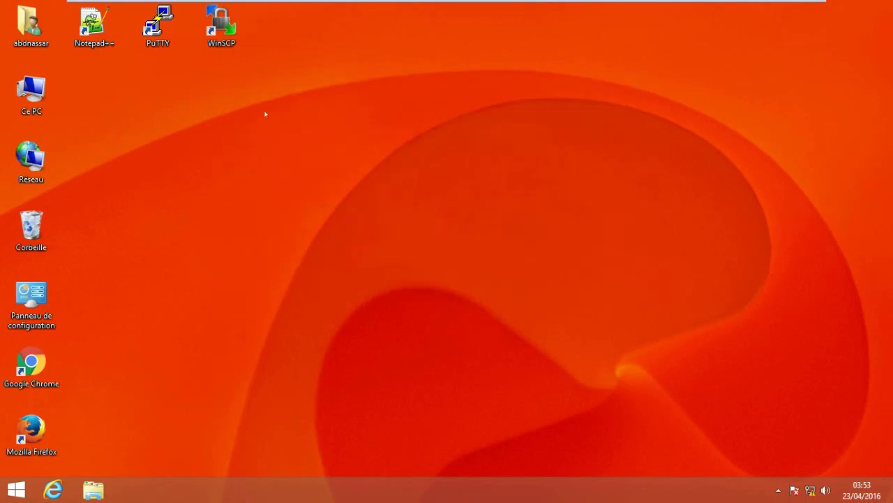
# On the FW VM, launch the client browser and maximize it on the Setup Wizard.
pyautogui.moveTo(373, 4)
pyautogui.click(673, 11)
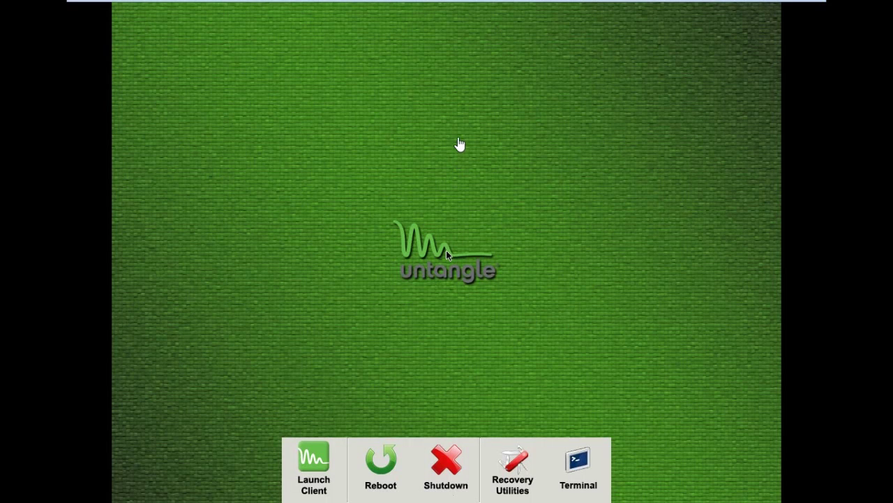
pyautogui.click(436, 173)
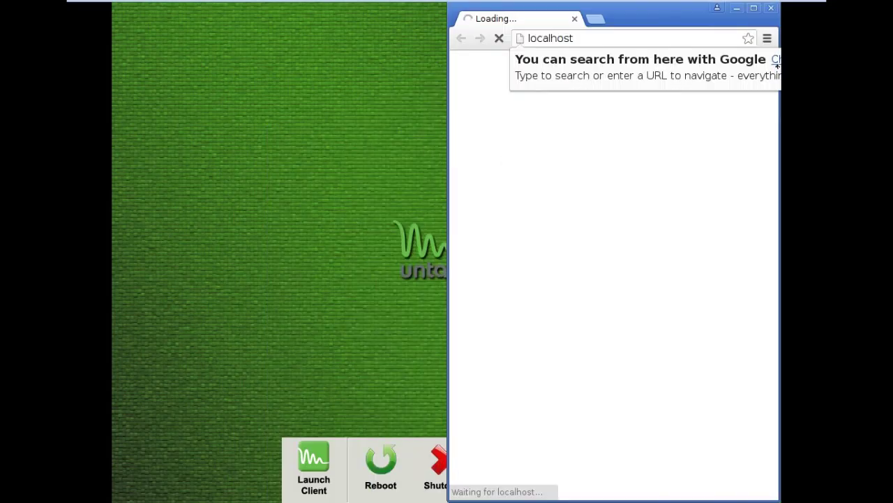
pyautogui.doubleClick(664, 18)
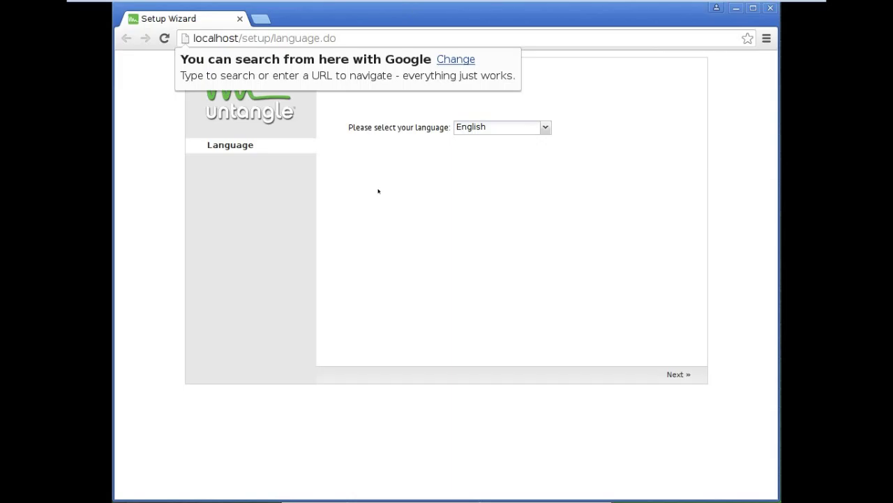
# Choose French as the wizard language and advance to the server settings step.
pyautogui.click(541, 129)
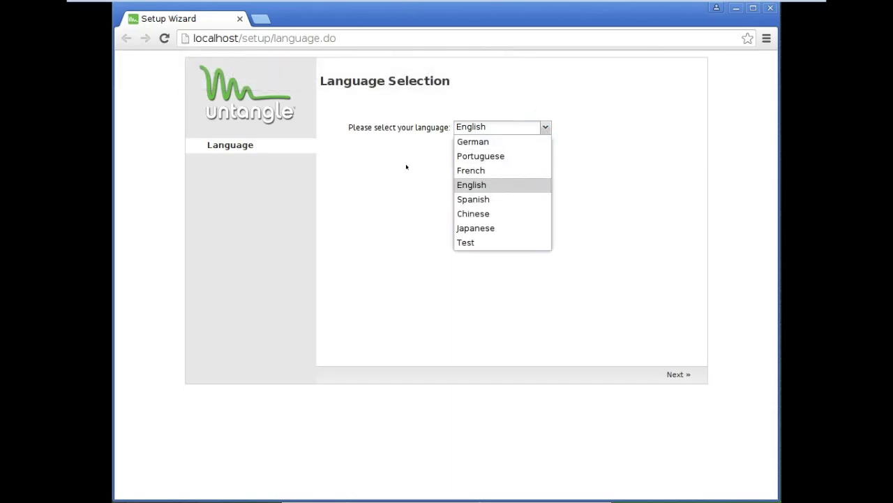
pyautogui.click(477, 171)
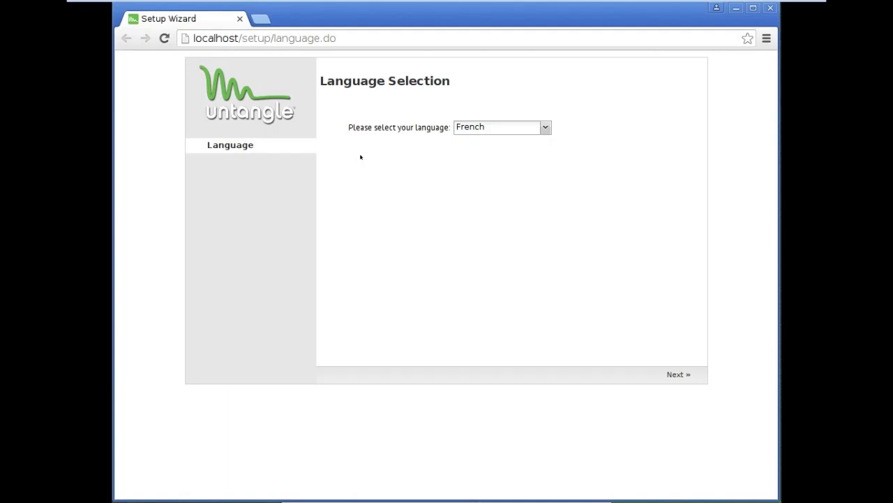
pyautogui.click(676, 375)
pyautogui.click(673, 375)
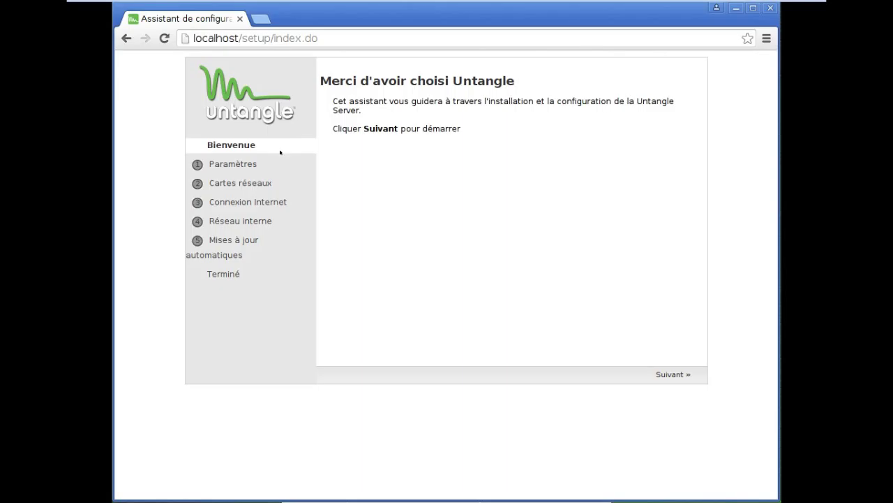
pyautogui.click(663, 375)
# Enter and confirm the admin password, then save and move to network card identification.
pyautogui.click(451, 143)
pyautogui.doubleClick(448, 123)
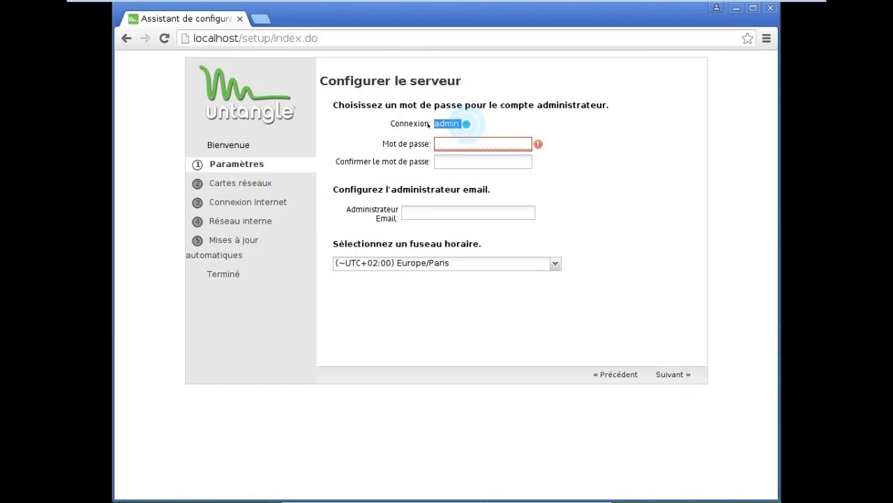
pyautogui.doubleClick(447, 124)
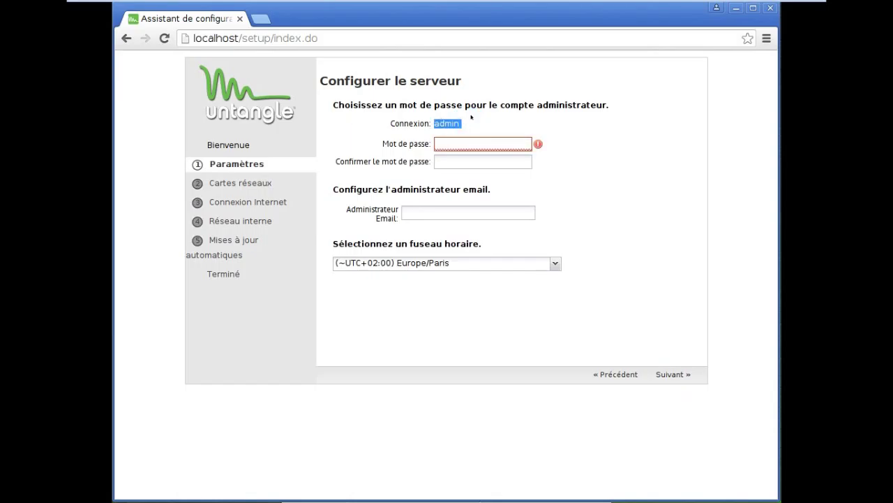
pyautogui.click(503, 128)
pyautogui.doubleClick(464, 125)
pyautogui.doubleClick(480, 124)
pyautogui.click(455, 145)
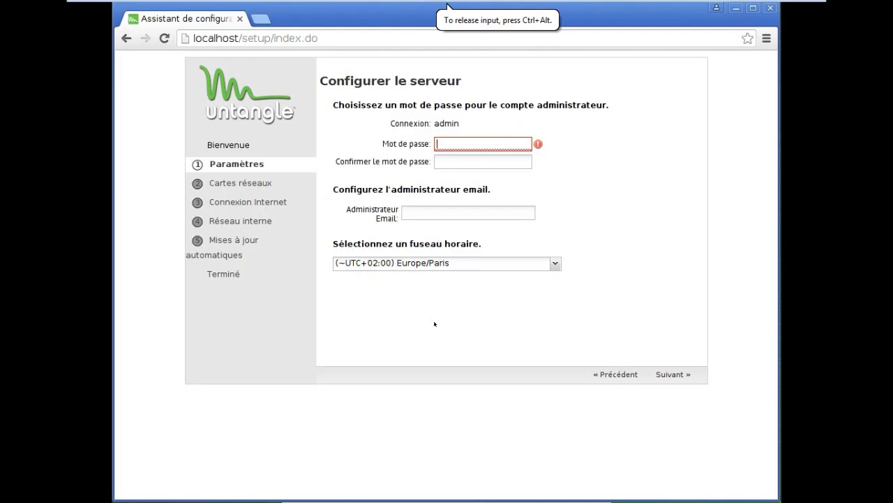
pyautogui.click(449, 144)
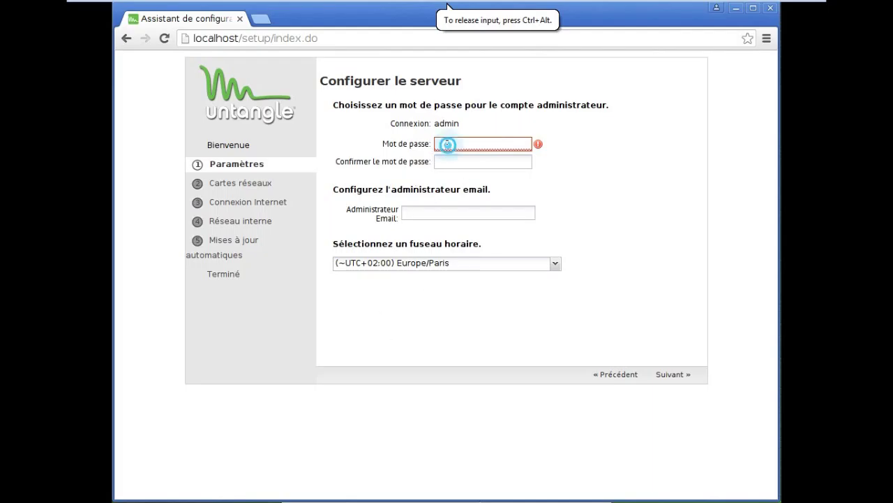
pyautogui.click(493, 159)
pyautogui.click(481, 141)
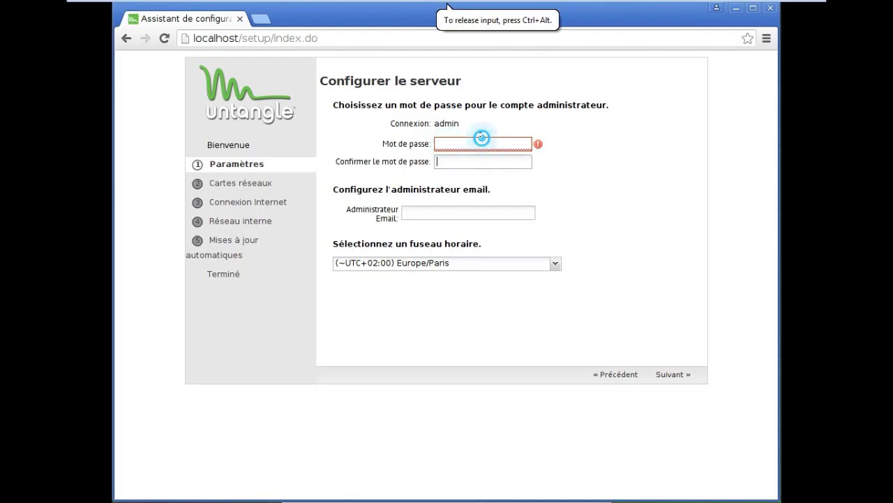
pyautogui.click(451, 142)
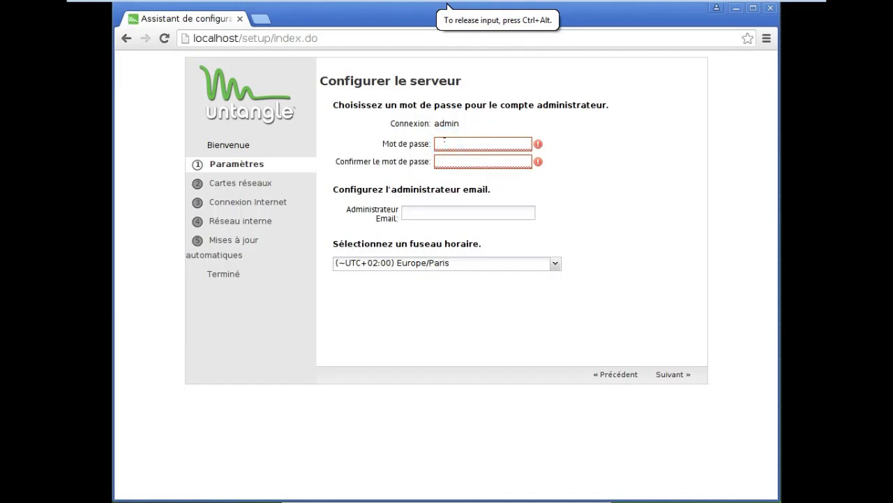
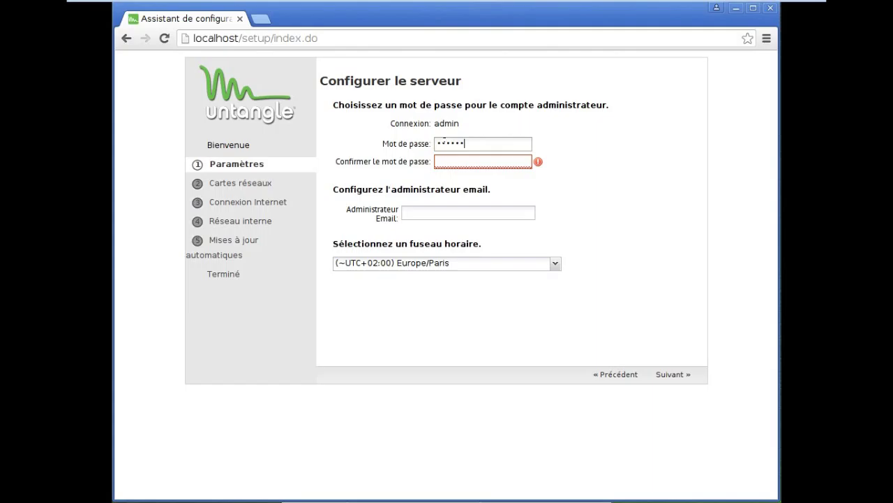
pyautogui.press('Tab')
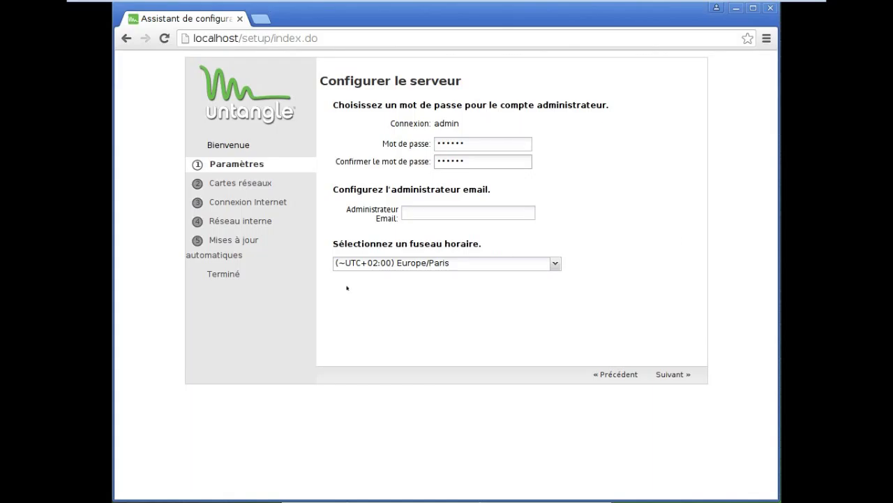
pyautogui.click(672, 374)
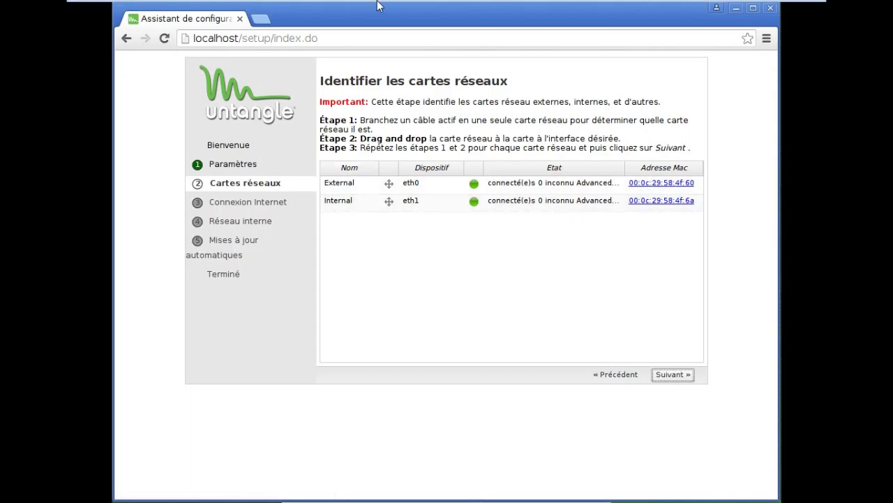
# Open the virtual machine's Settings dialog from the VM menu.
pyautogui.moveTo(376, 5)
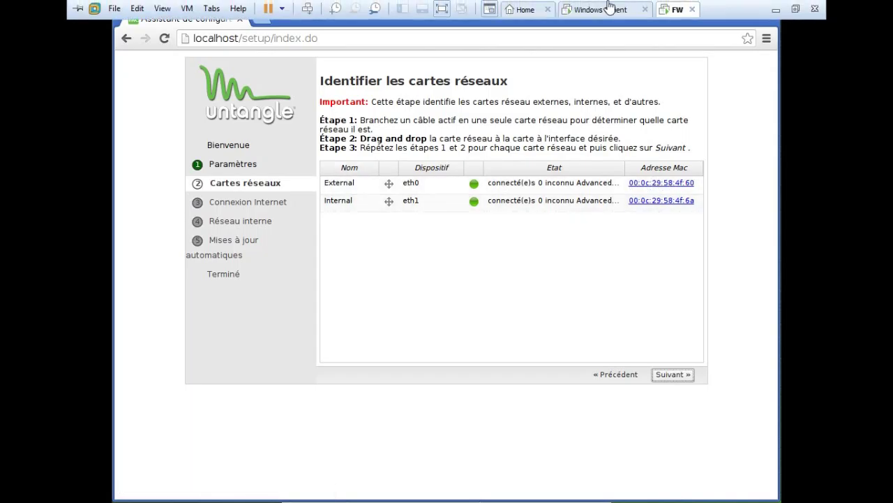
pyautogui.click(187, 9)
pyautogui.click(201, 180)
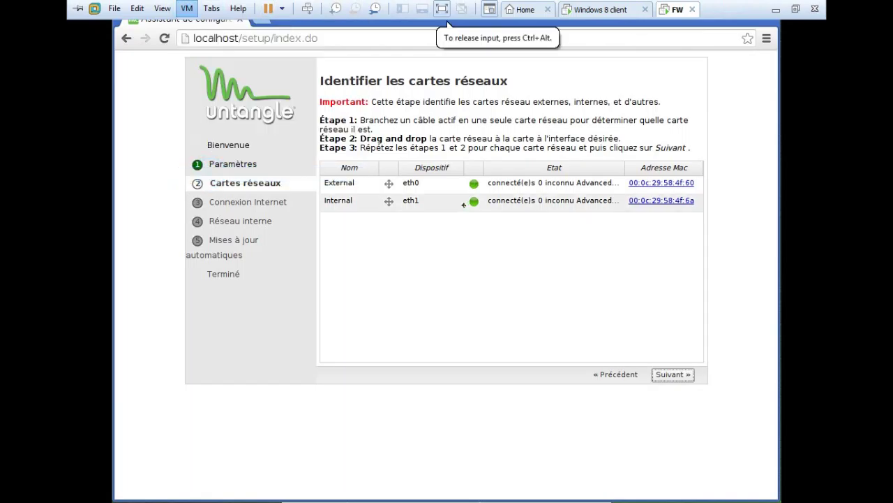
pyautogui.moveTo(537, 79); pyautogui.dragTo(300, 38)
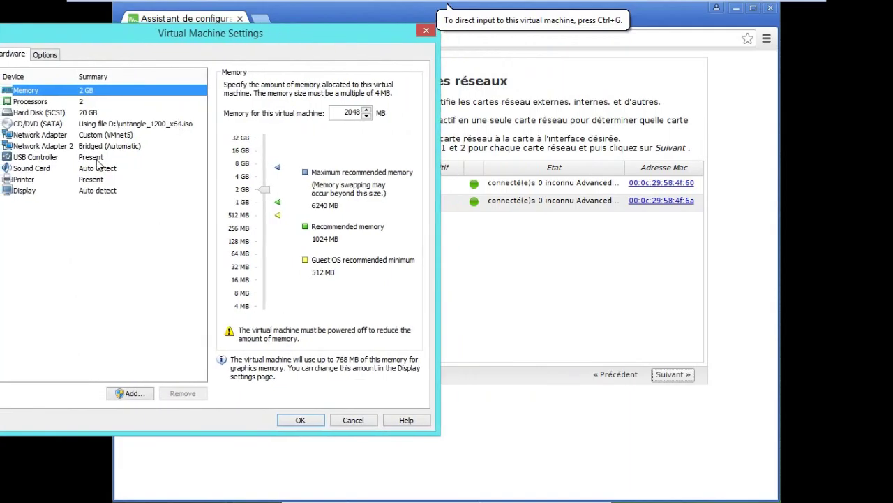
# Review CD/DVD and the first network adapter, checking its MAC in Advanced, then cancel.
pyautogui.click(104, 124)
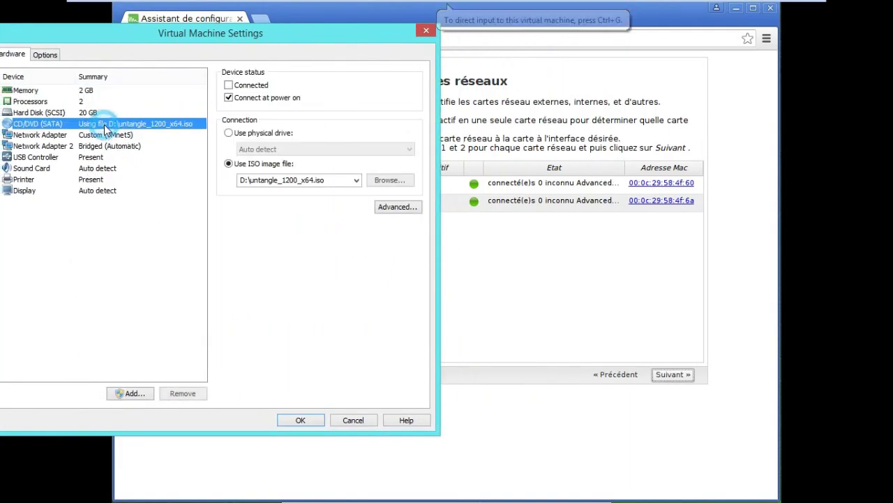
pyautogui.click(105, 135)
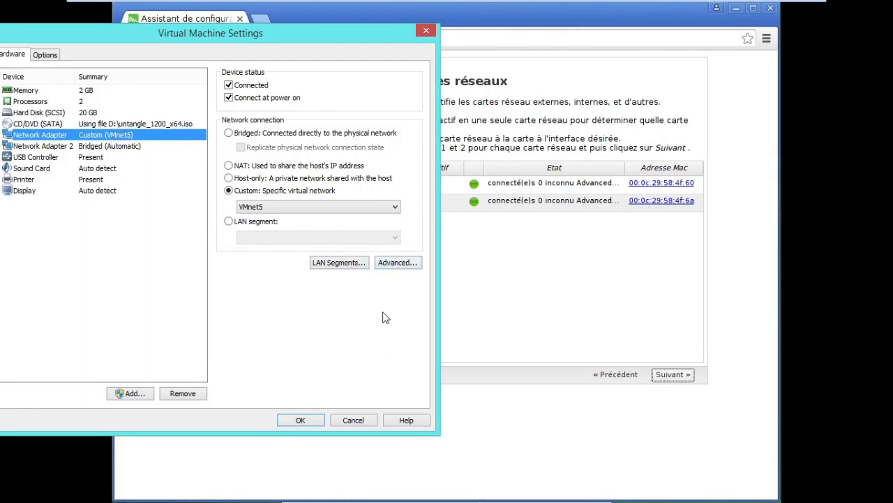
pyautogui.click(395, 263)
pyautogui.moveTo(237, 122); pyautogui.dragTo(248, 158)
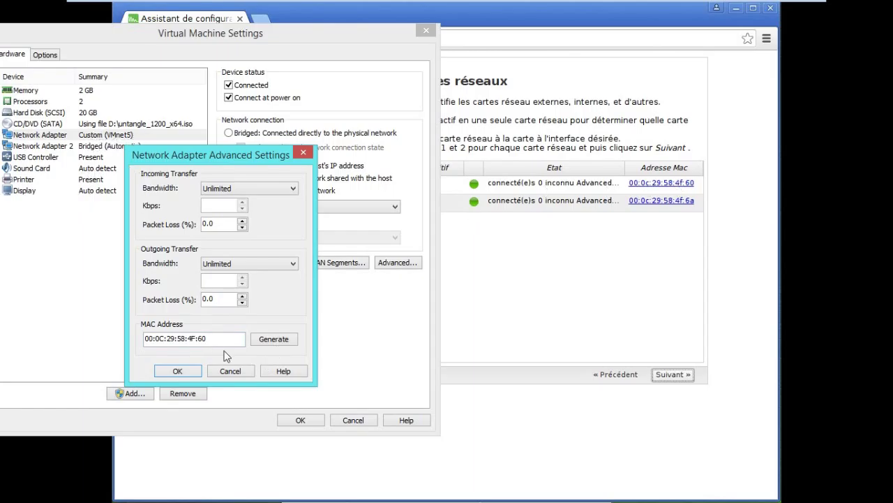
pyautogui.moveTo(220, 340); pyautogui.dragTo(83, 323)
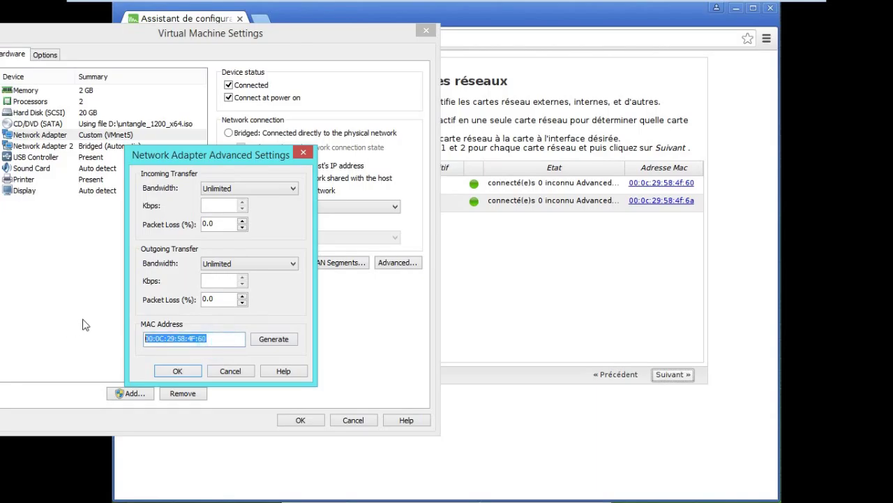
pyautogui.click(221, 339)
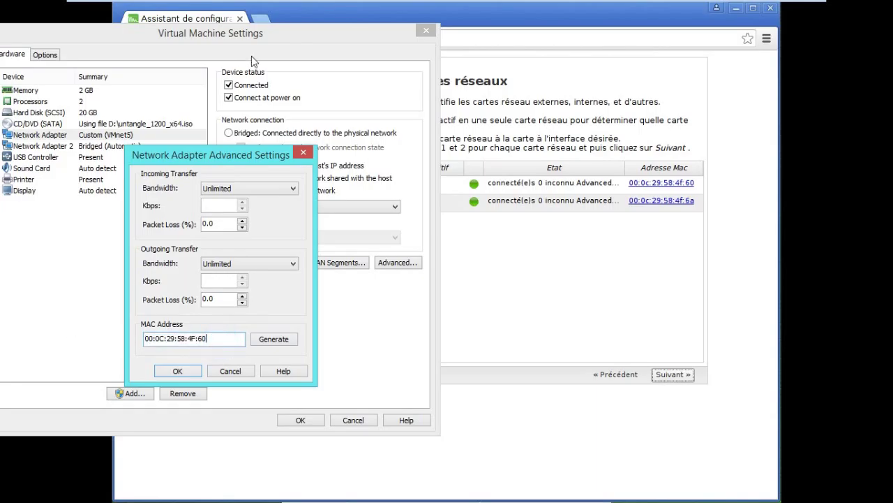
pyautogui.moveTo(199, 153); pyautogui.dragTo(195, 124)
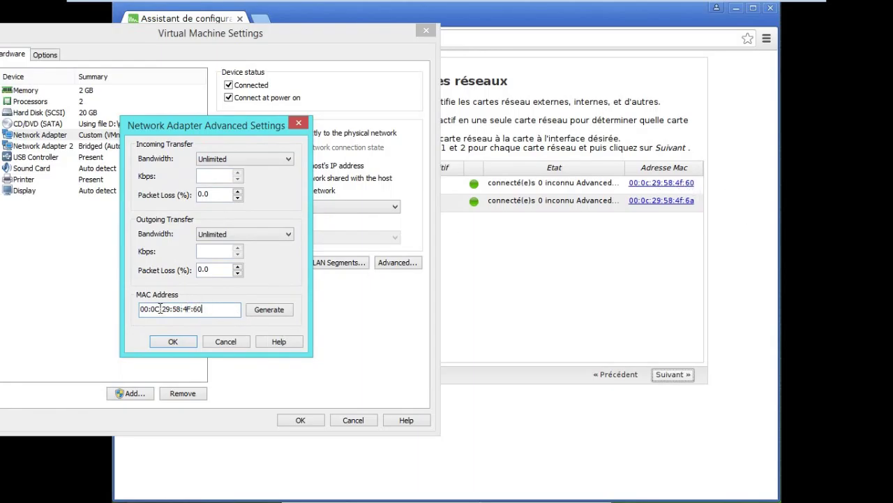
pyautogui.click(231, 345)
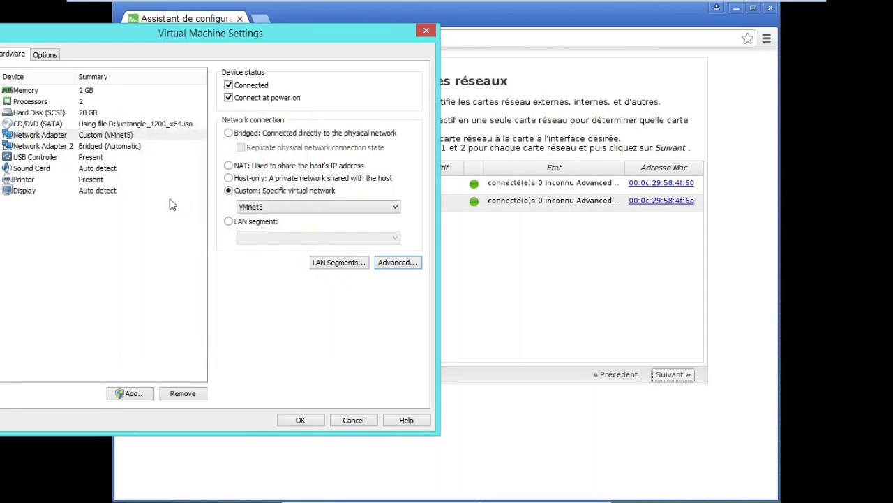
# Inspect Network Adapter 2 and close settings unchanged, returning to the network cards page.
pyautogui.click(104, 148)
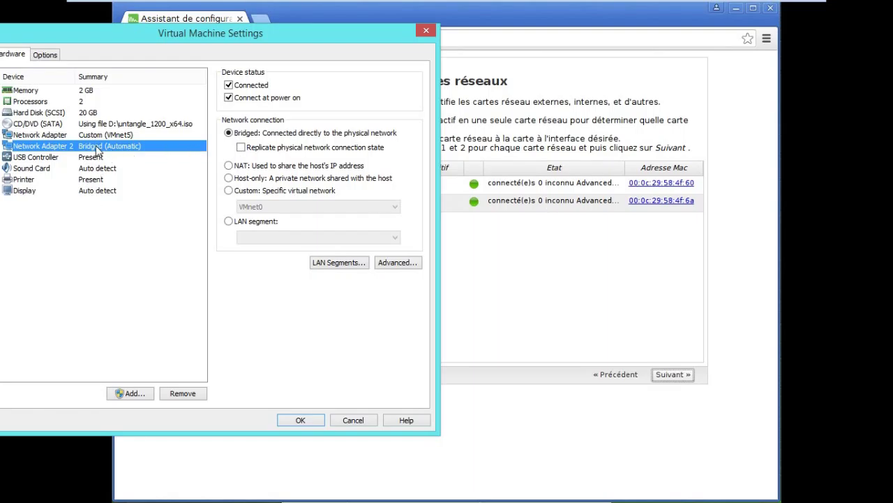
pyautogui.moveTo(231, 35); pyautogui.dragTo(312, 273)
pyautogui.moveTo(304, 231); pyautogui.dragTo(300, 66)
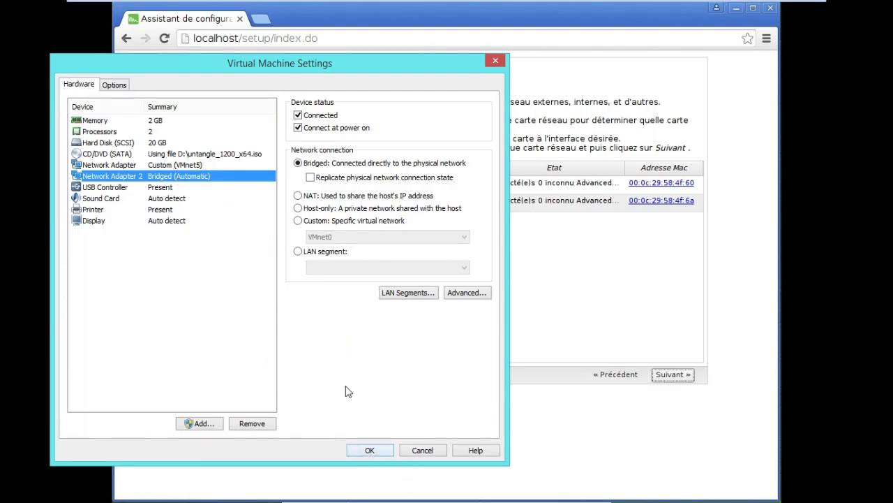
pyautogui.click(370, 450)
pyautogui.click(389, 294)
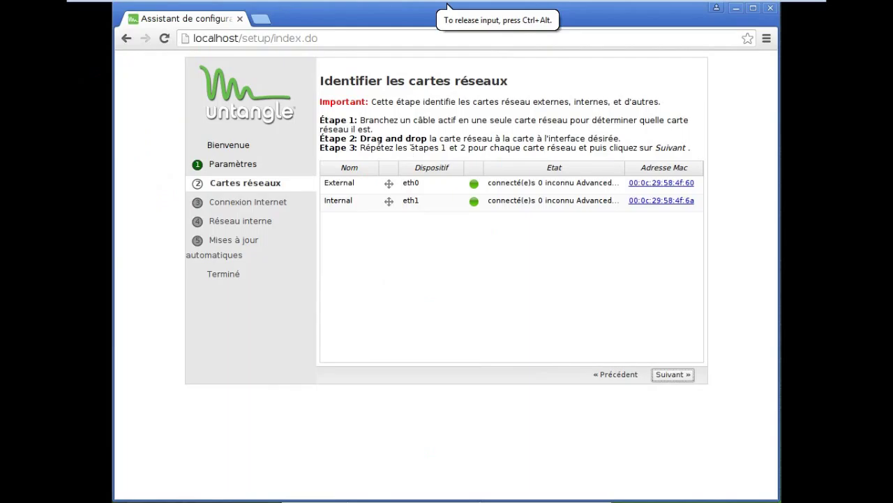
# Advance from network card identification to the Internet connection step with Auto (DHCP).
pyautogui.click(670, 375)
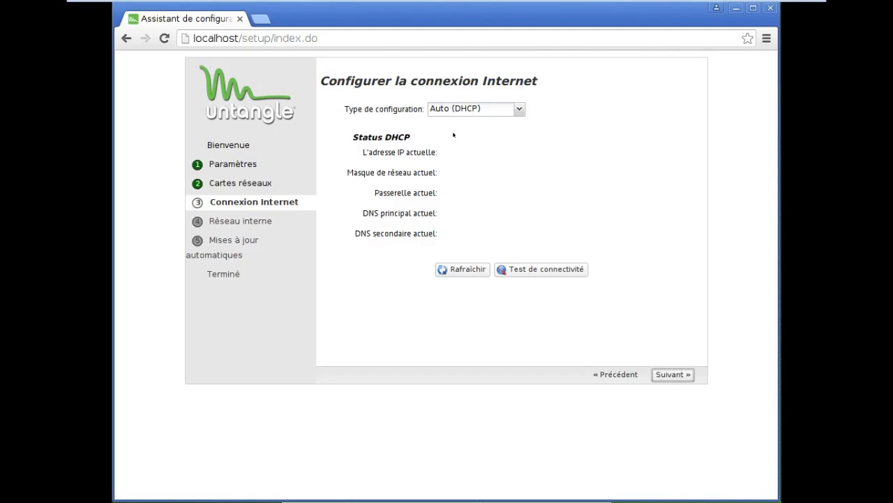
pyautogui.click(521, 110)
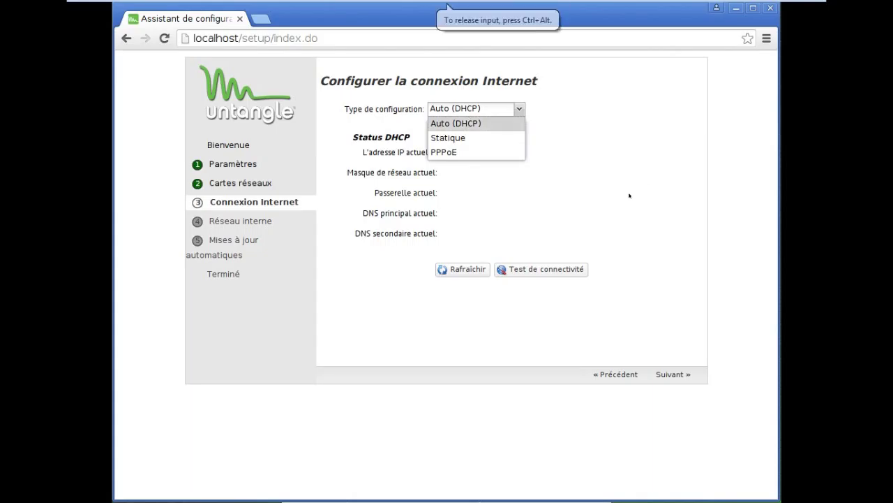
pyautogui.click(588, 131)
pyautogui.click(465, 268)
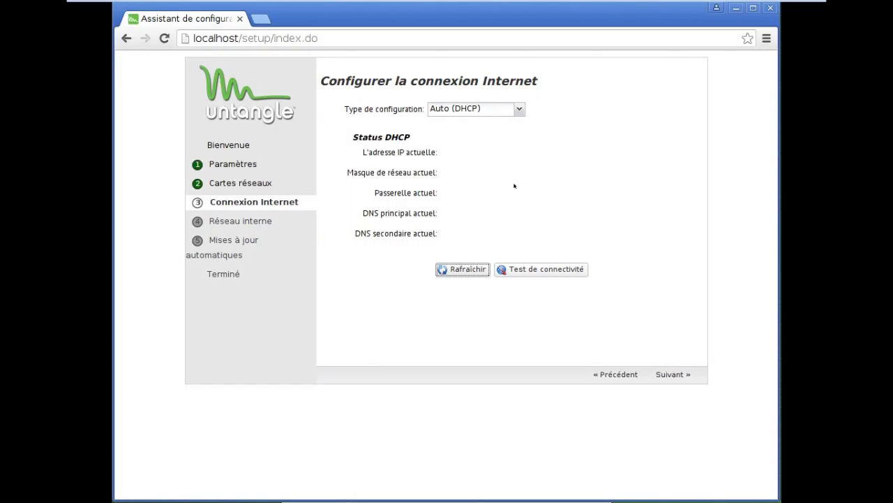
pyautogui.click(362, 298)
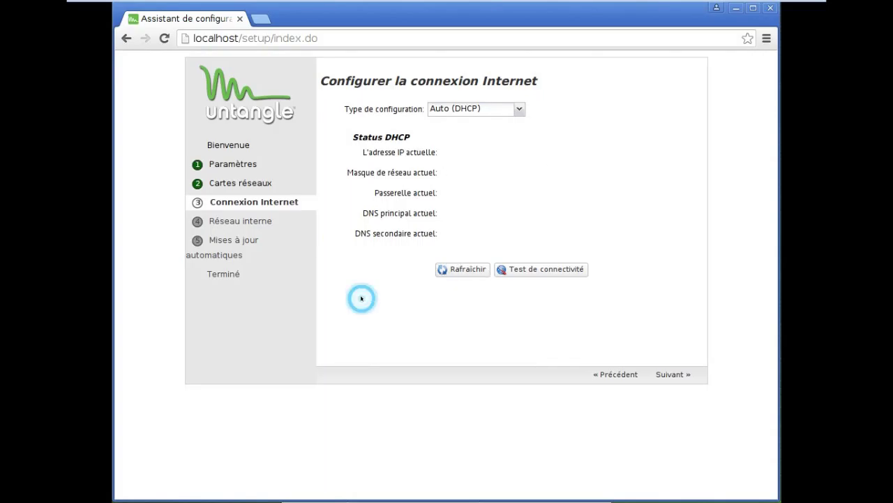
pyautogui.click(366, 305)
pyautogui.click(376, 295)
pyautogui.moveTo(219, 6)
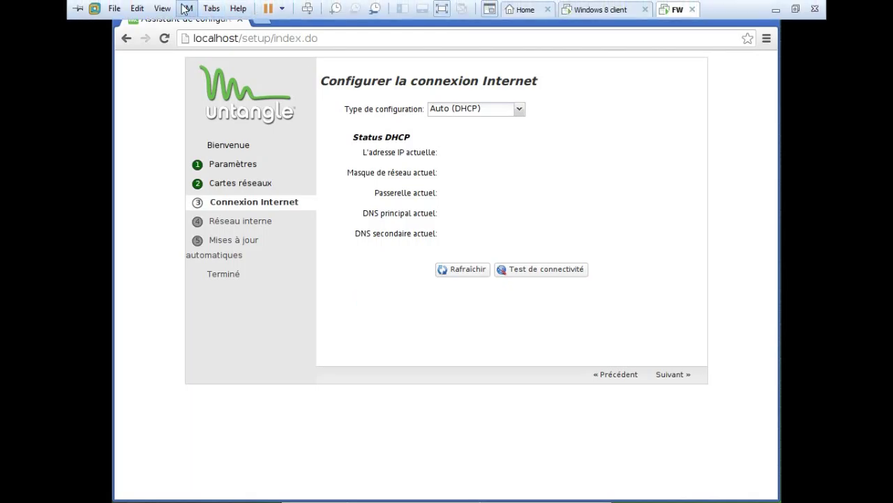
pyautogui.click(187, 9)
pyautogui.click(213, 174)
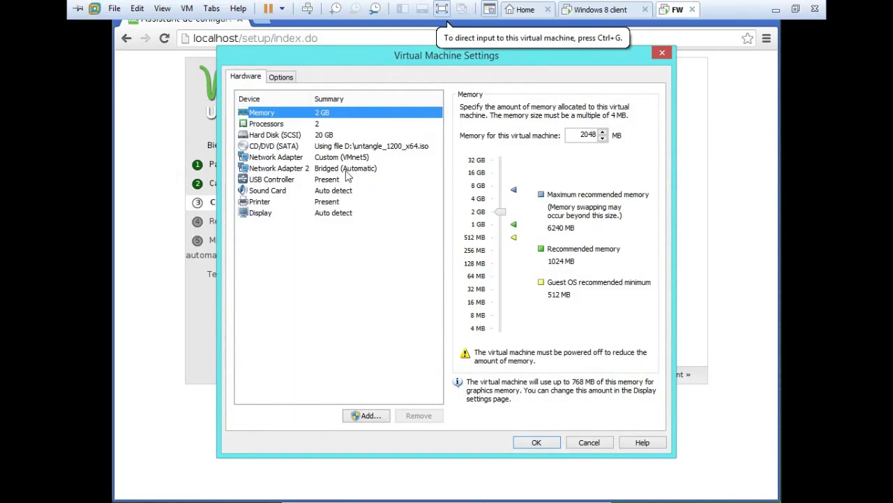
# Set Network Adapter to Bridged and Network Adapter 2 to Custom VMnet5, then save.
pyautogui.click(330, 157)
pyautogui.click(334, 170)
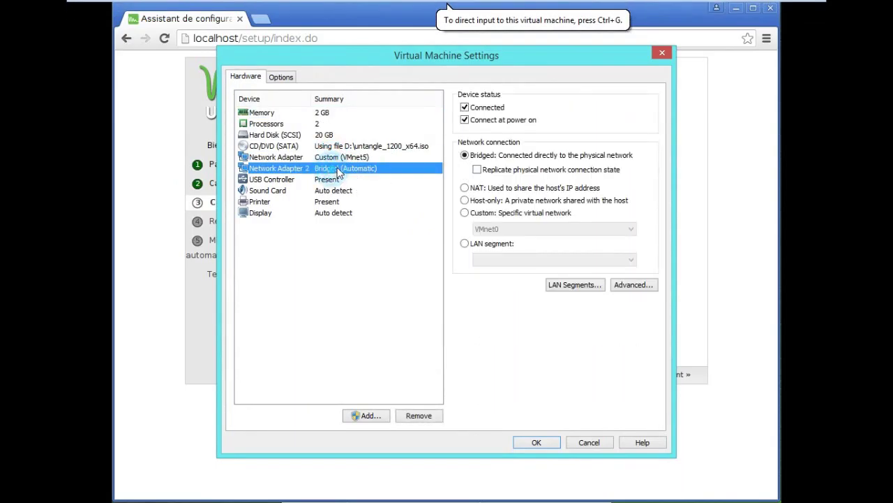
pyautogui.click(345, 158)
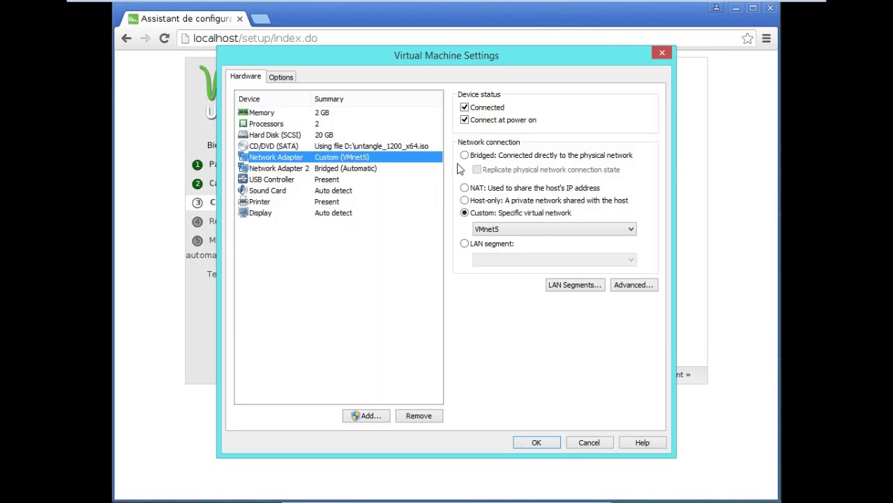
pyautogui.click(465, 155)
pyautogui.click(342, 168)
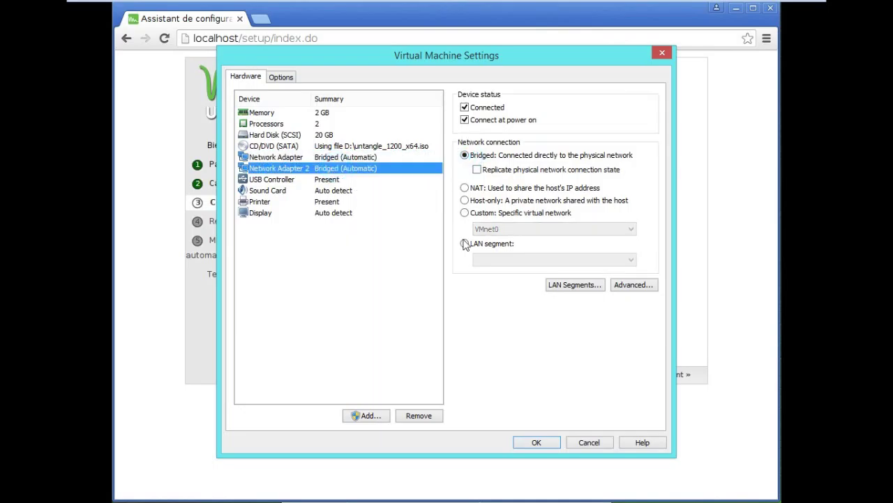
pyautogui.click(467, 214)
pyautogui.click(476, 228)
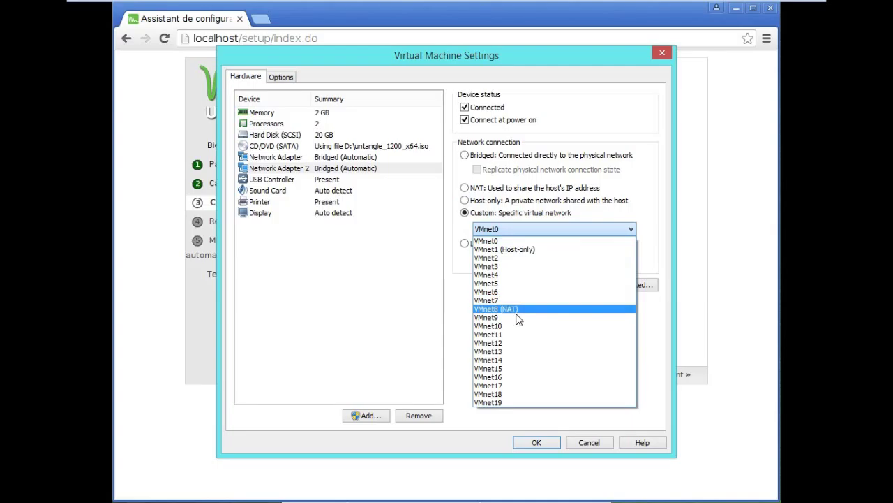
pyautogui.click(505, 287)
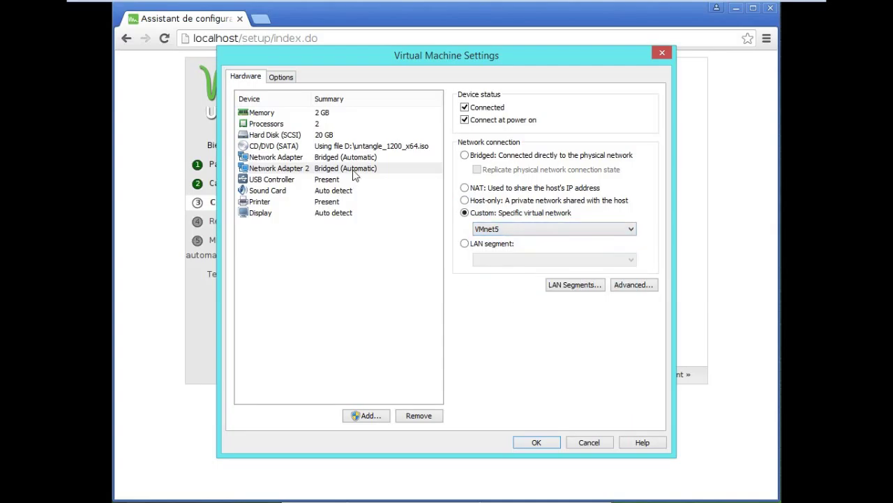
pyautogui.click(534, 442)
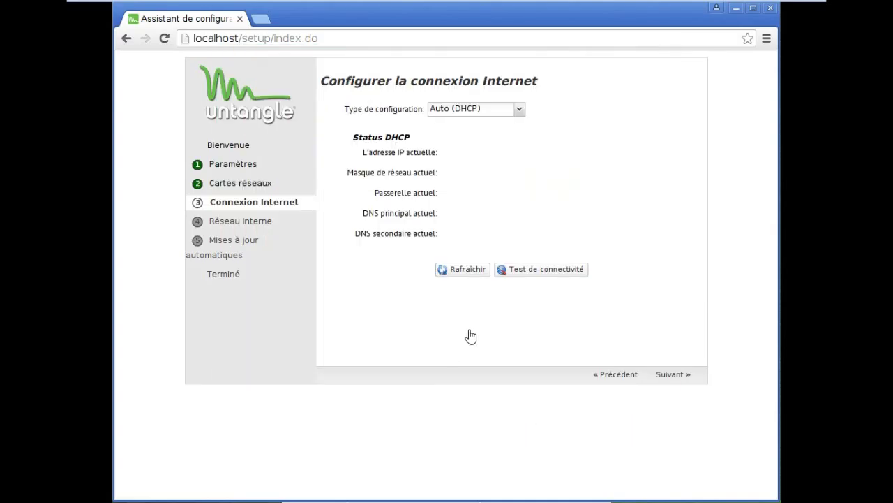
# Refresh the DHCP status until it shows 192.168.1.5, mask 255.255.255.0, gateway 192.168.1.1.
pyautogui.click(390, 299)
pyautogui.click(460, 270)
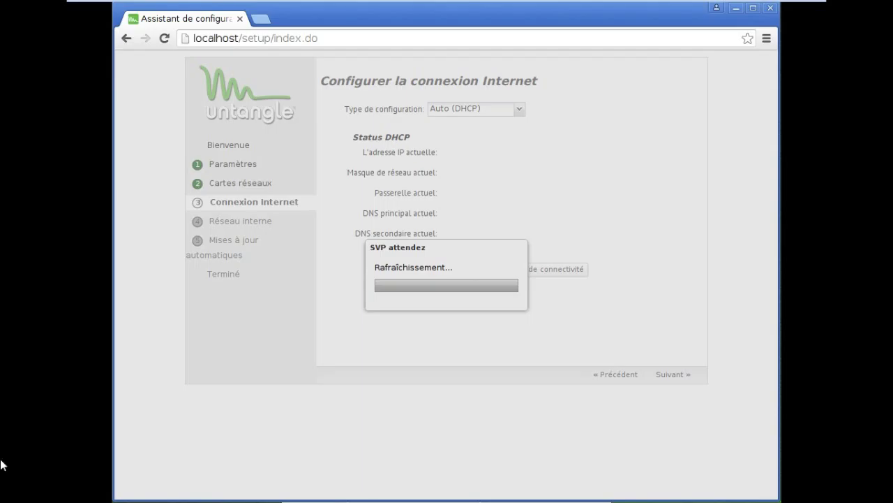
pyautogui.click(311, 309)
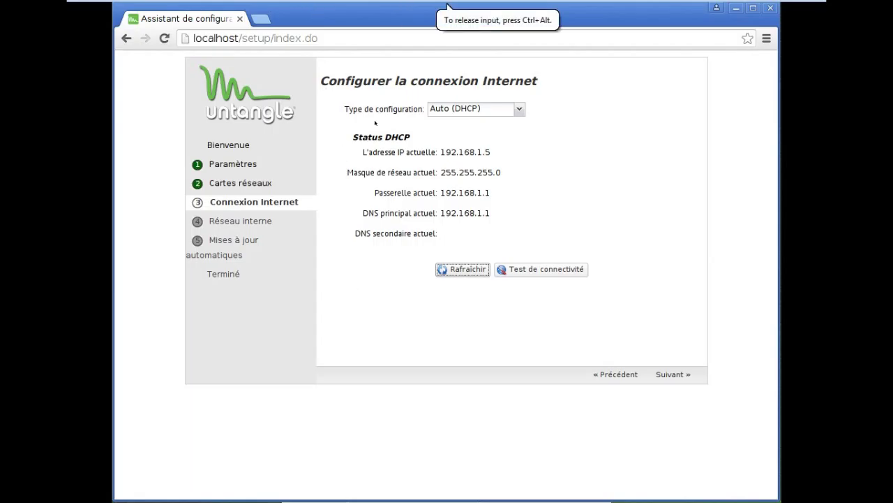
pyautogui.moveTo(364, 1)
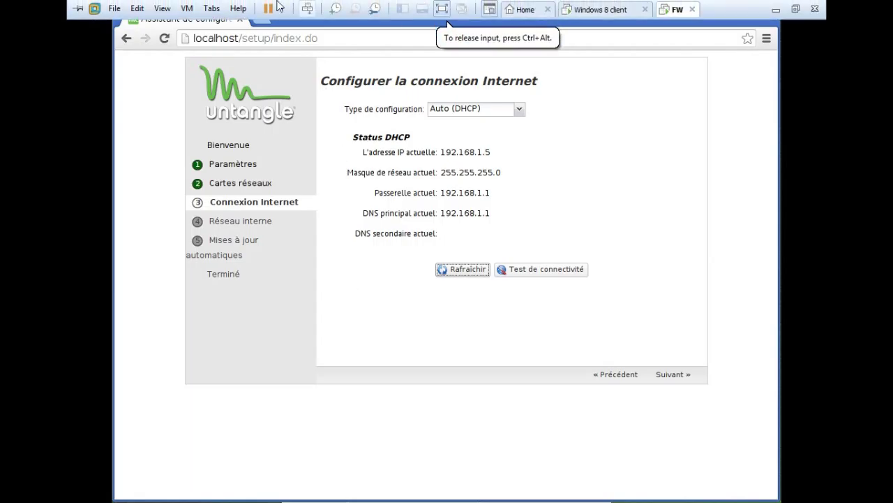
pyautogui.click(186, 9)
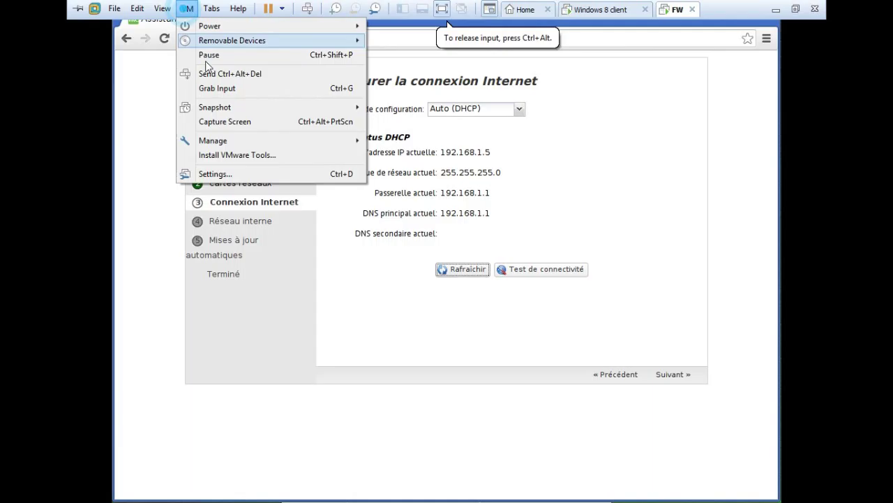
pyautogui.click(268, 173)
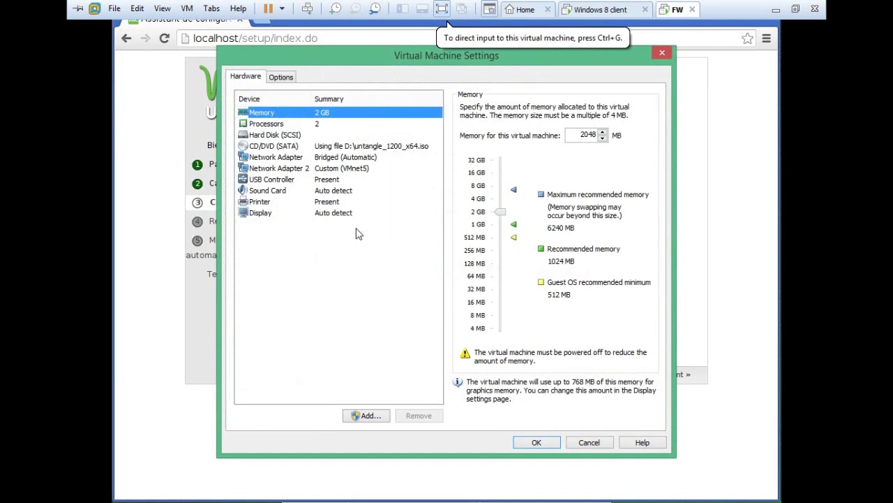
pyautogui.click(345, 159)
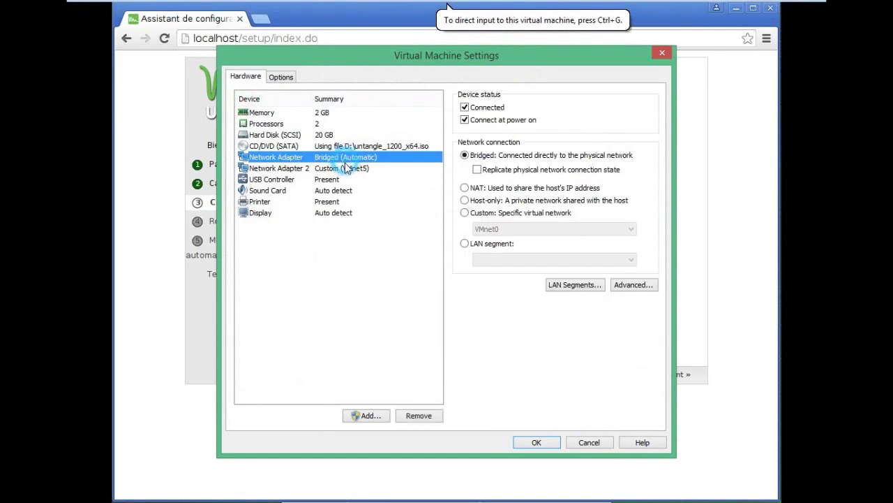
pyautogui.click(343, 169)
pyautogui.click(344, 159)
pyautogui.click(592, 444)
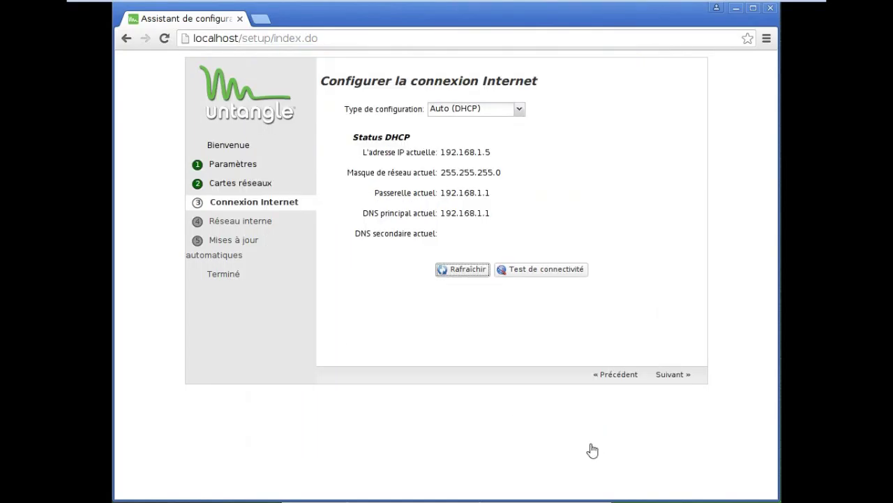
# Save the Internet connection settings and advance to the internal network step.
pyautogui.click(407, 298)
pyautogui.click(674, 375)
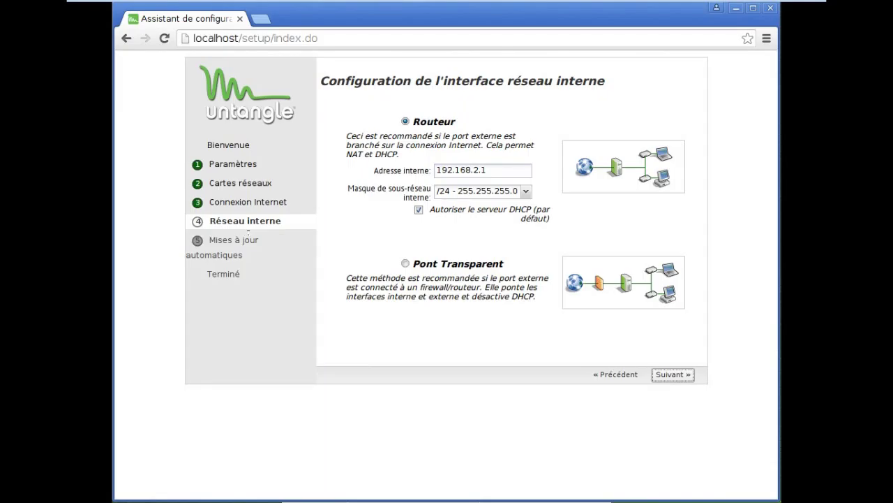
pyautogui.click(347, 154)
# Change the internal address to 172.16.0.1, keeping Router mode with a /24 mask.
pyautogui.click(481, 170)
pyautogui.hotkey('shift', 'Left')
pyautogui.hotkey('shift', 'Left')
pyautogui.hotkey('shift', 'Left')
pyautogui.hotkey('shift', 'Left')
pyautogui.hotkey('shift', 'Left')
pyautogui.hotkey('shift', 'Left')
pyautogui.hotkey('shift', 'Left')
pyautogui.hotkey('shift', 'Left')
pyautogui.hotkey('shift', 'Left')
pyautogui.hotkey('shift', 'Left')
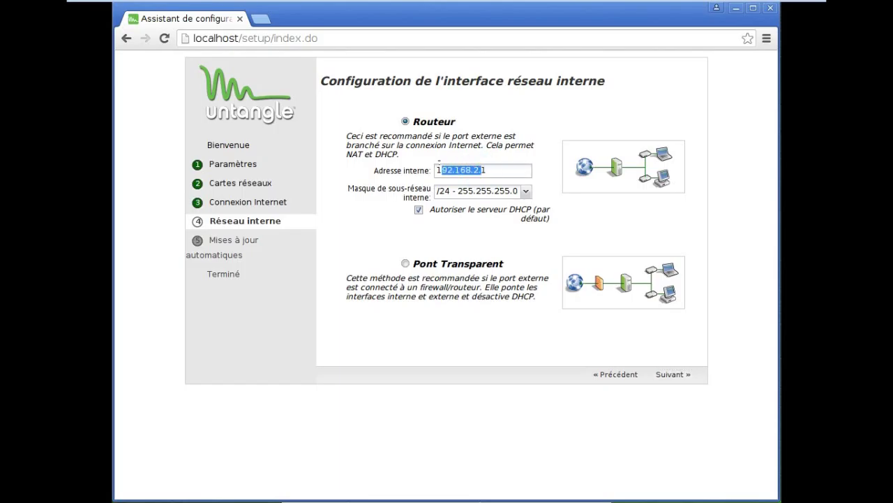
pyautogui.click(501, 168)
pyautogui.click(478, 170)
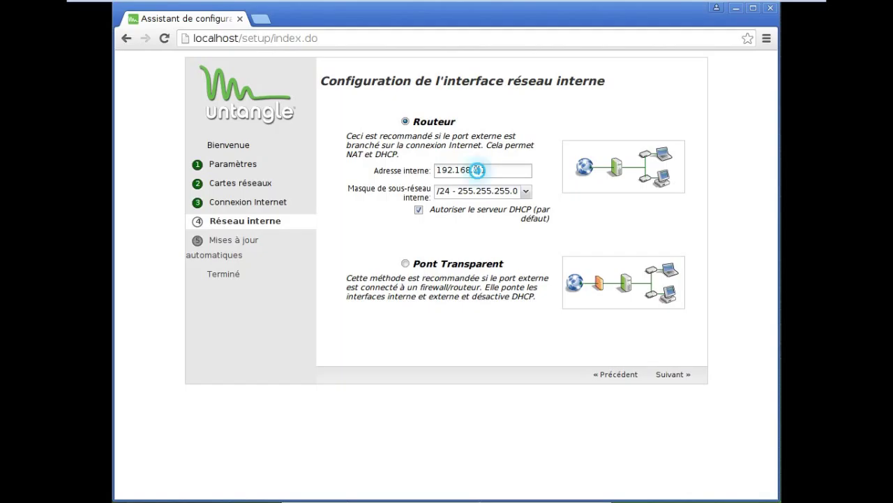
pyautogui.press('BackSpace')
pyautogui.press('BackSpace')
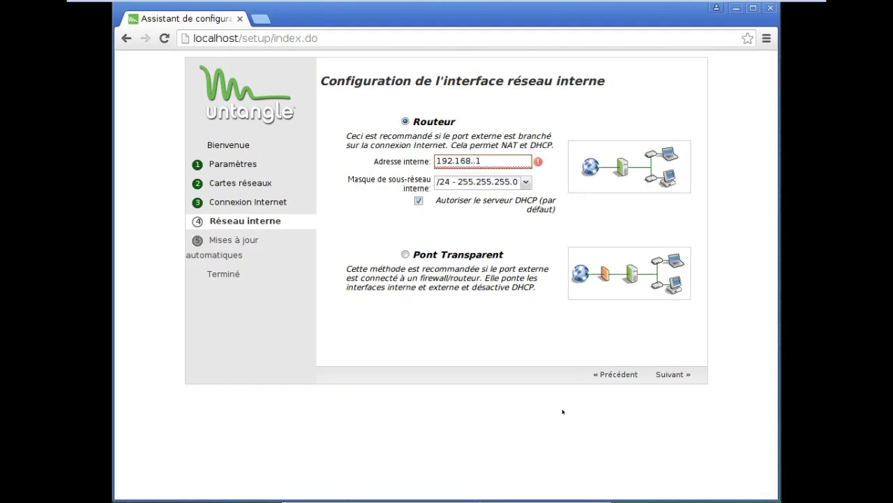
pyautogui.write('0.')
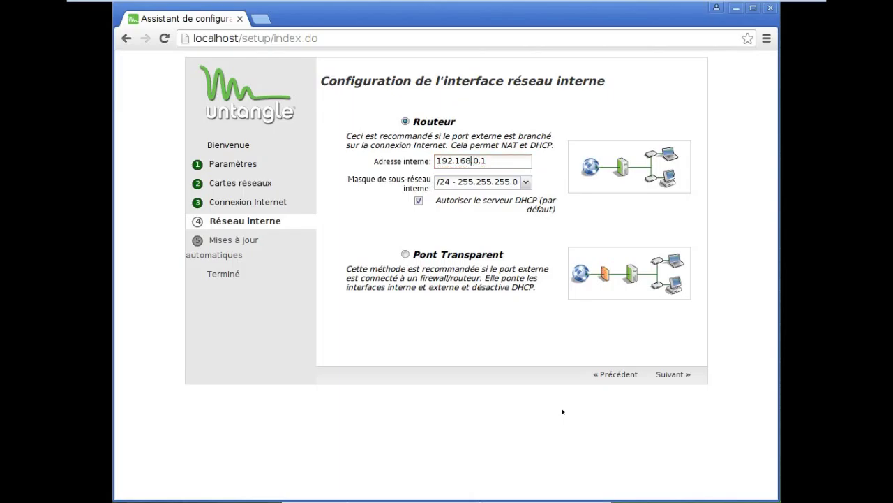
pyautogui.press('BackSpace')
pyautogui.press('BackSpace')
pyautogui.press('BackSpace')
pyautogui.write('7')
pyautogui.click(491, 161)
# Save the internal network settings and choose to install new versions automatically.
pyautogui.click(673, 374)
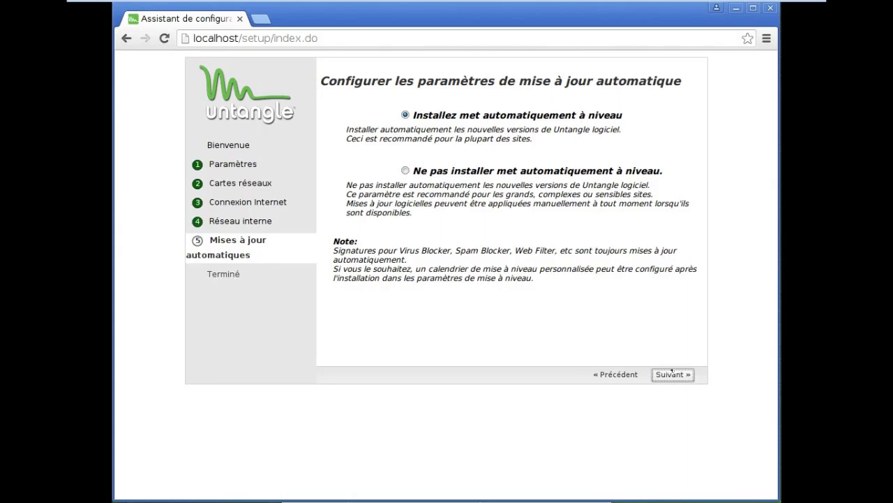
pyautogui.click(669, 440)
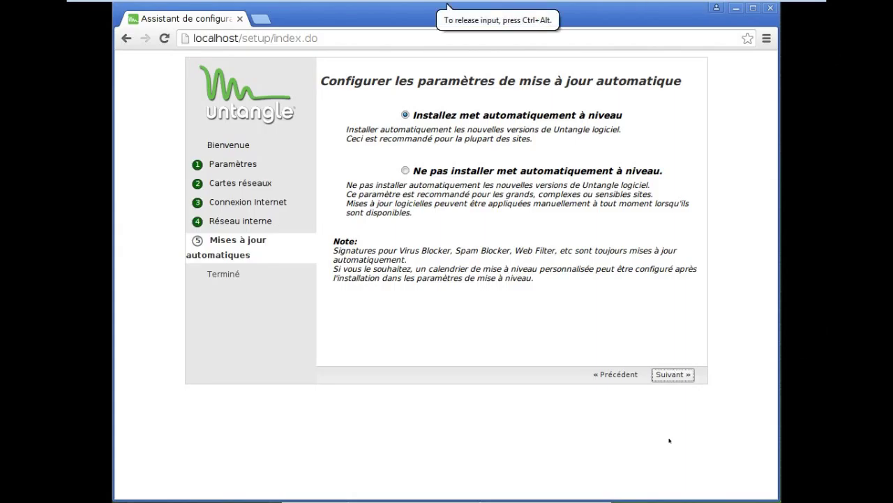
# Accept automatic updates and finish the Untangle setup wizard.
pyautogui.click(672, 374)
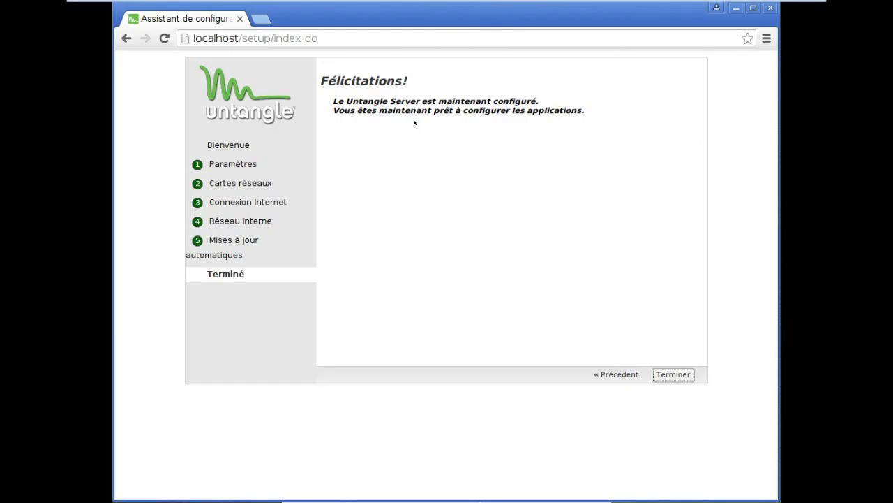
pyautogui.moveTo(514, 109); pyautogui.dragTo(537, 118)
pyautogui.click(552, 128)
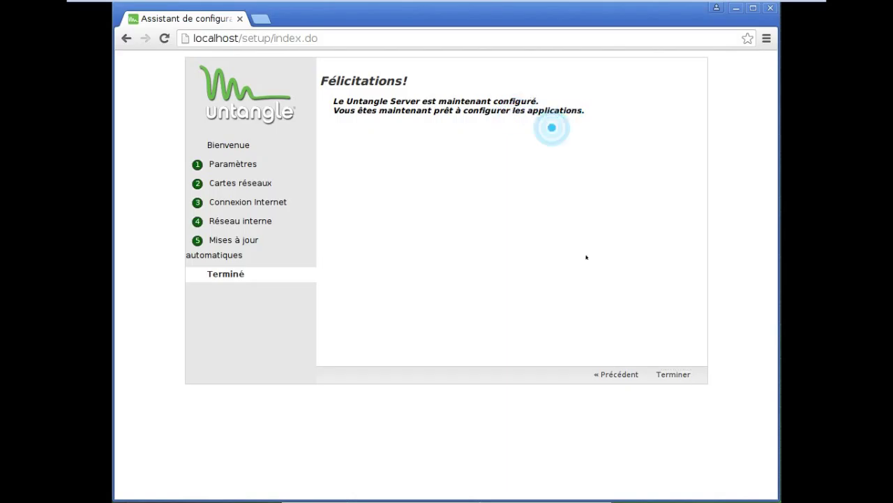
pyautogui.click(674, 374)
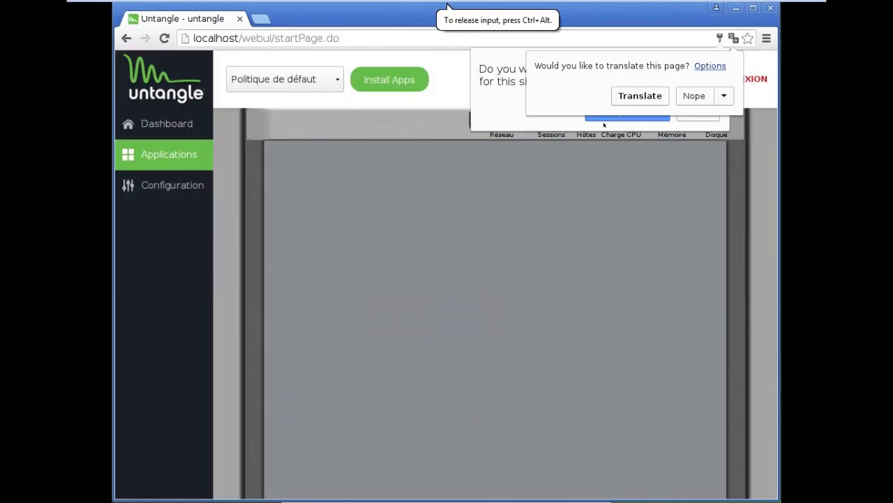
# Dismiss the translation and save-password bubbles and close the account registration prompt.
pyautogui.click(603, 117)
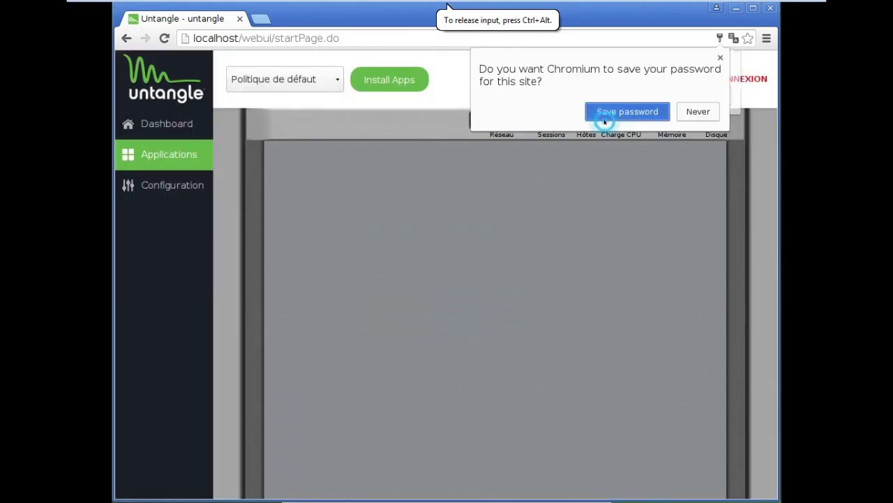
pyautogui.click(605, 119)
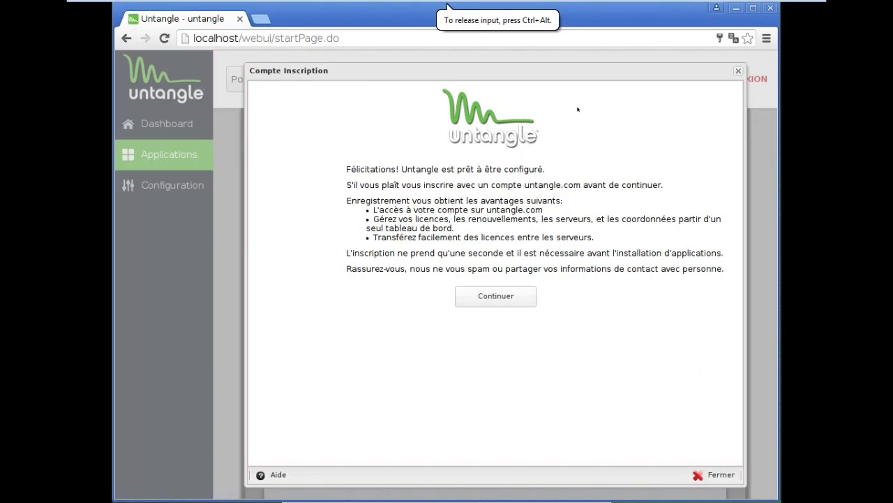
pyautogui.click(715, 475)
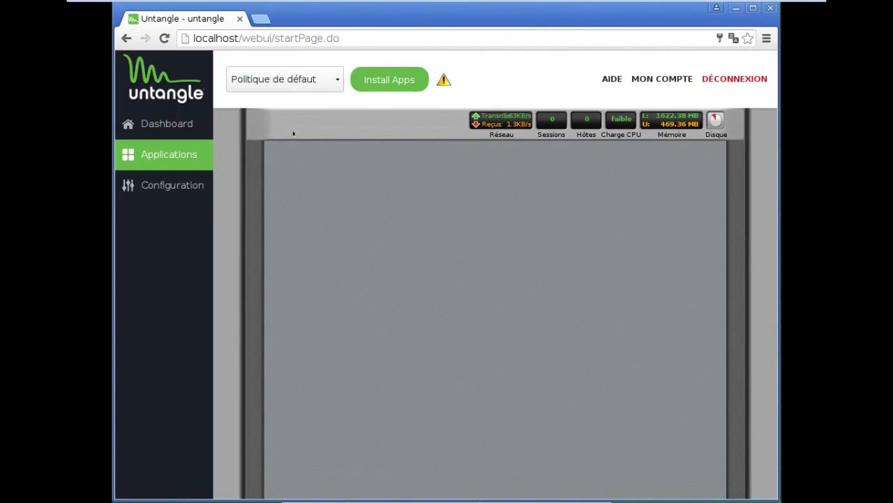
# Go through Configuration to the Dashboard and review its system and resource widgets.
pyautogui.click(177, 189)
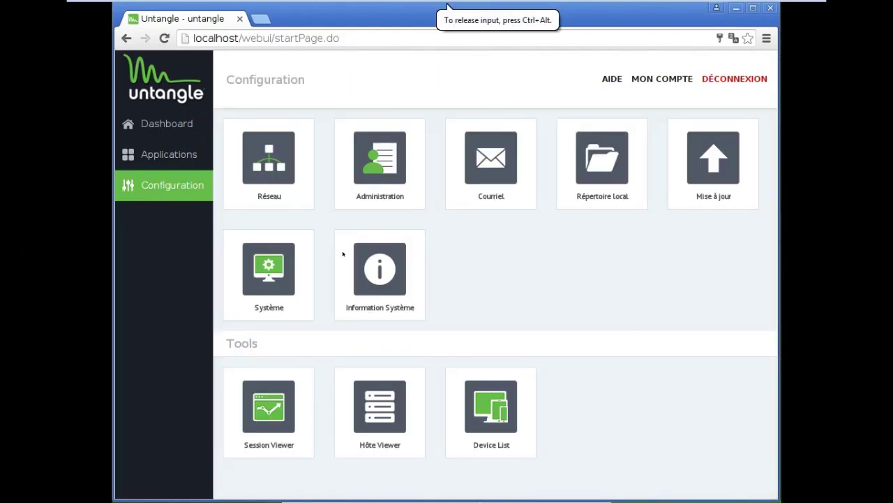
pyautogui.click(167, 124)
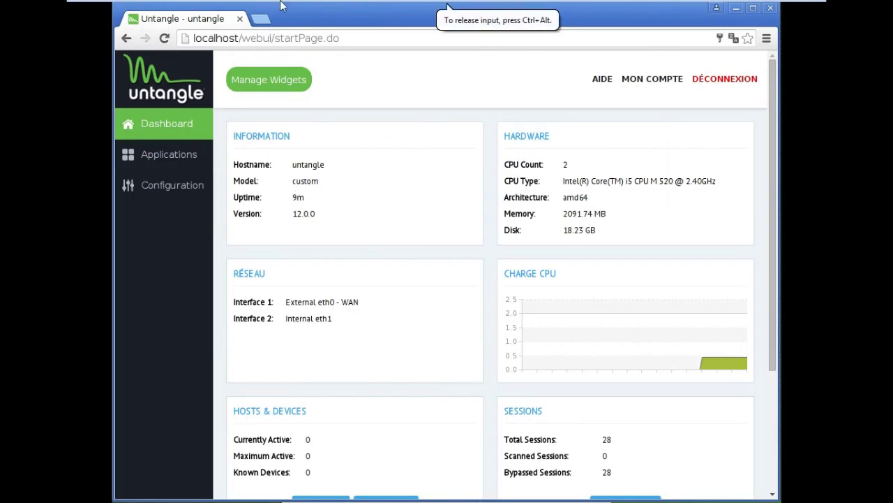
pyautogui.scroll(-3, 294, 260)
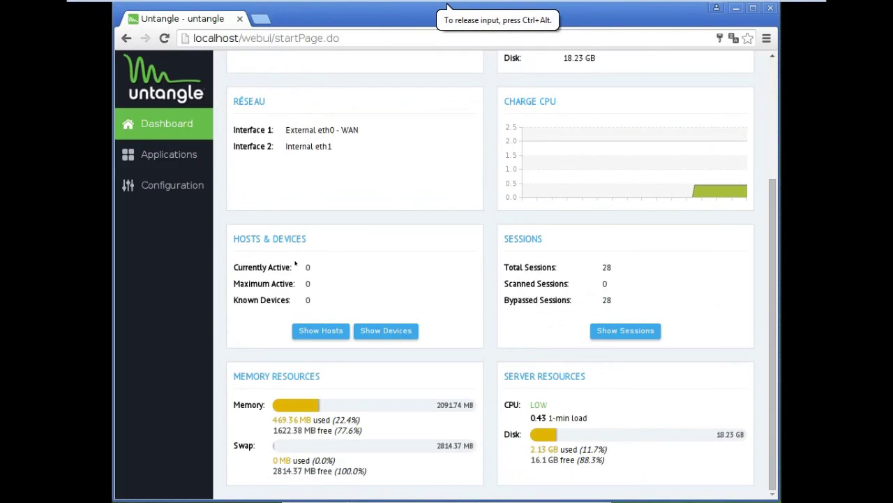
pyautogui.scroll(3, 304, 264)
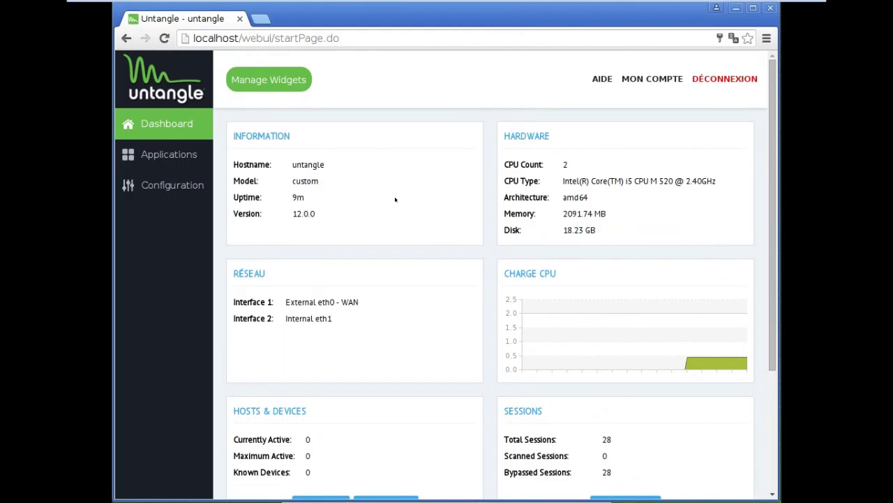
pyautogui.scroll(-3, 422, 249)
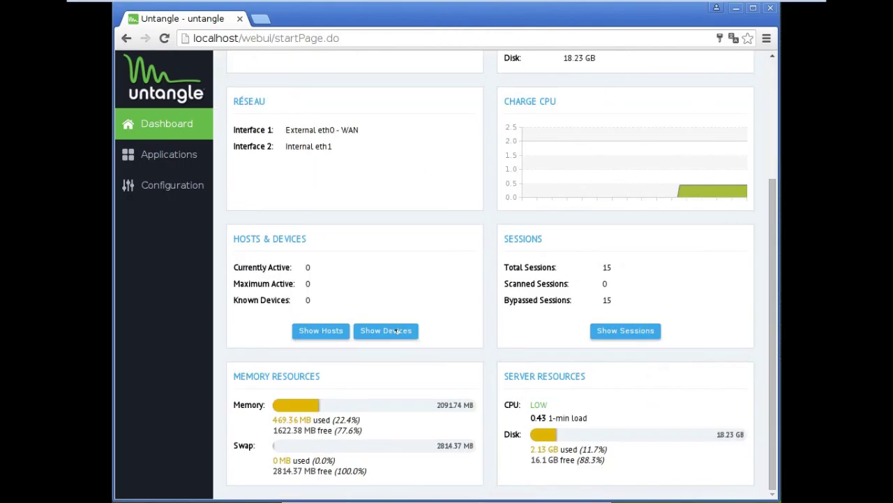
# Open the Install Apps catalog and scroll back to its top, with Web Filter first.
pyautogui.scroll(3, 395, 331)
pyautogui.click(165, 157)
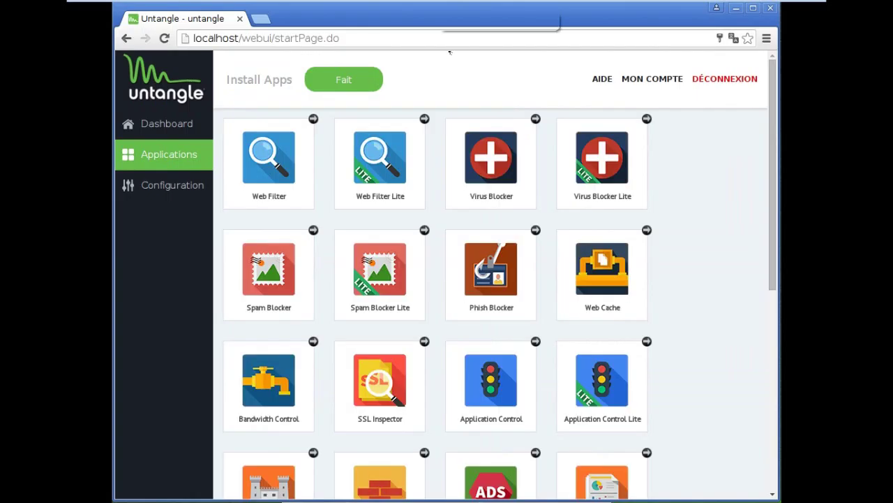
pyautogui.scroll(-5, 660, 290)
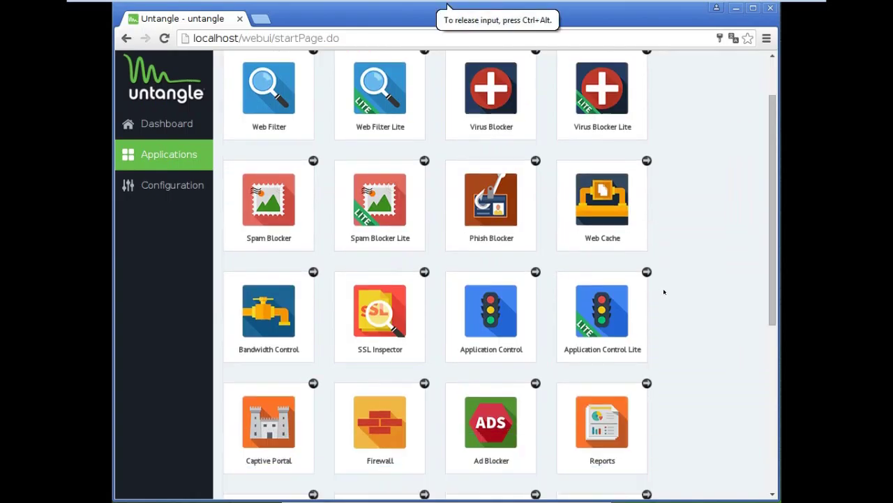
pyautogui.scroll(2, 667, 285)
pyautogui.scroll(3, 667, 286)
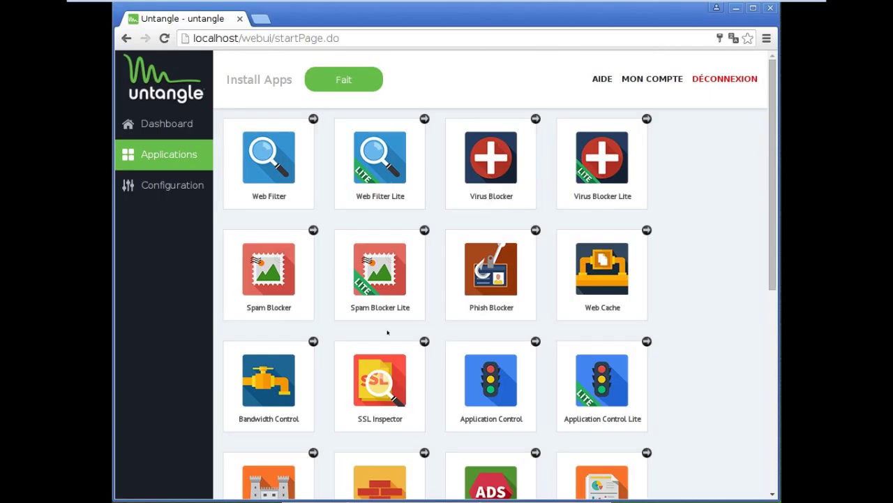
pyautogui.scroll(-3, 281, 352)
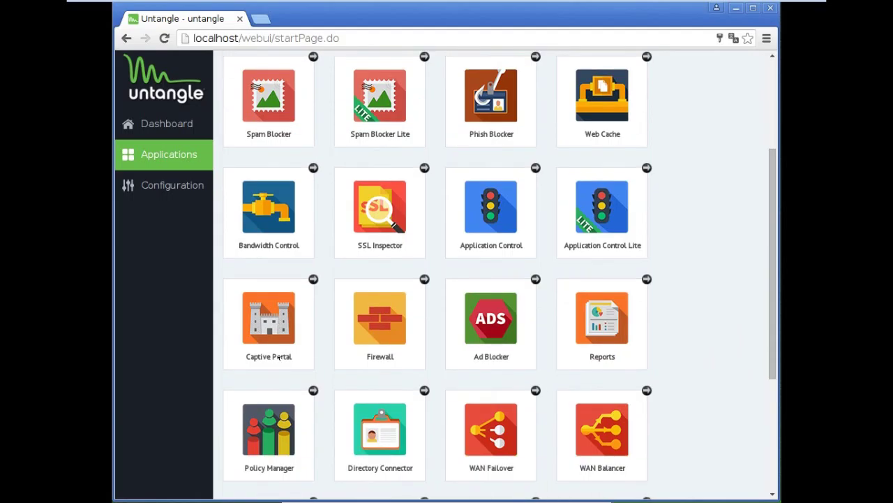
pyautogui.scroll(-2, 323, 274)
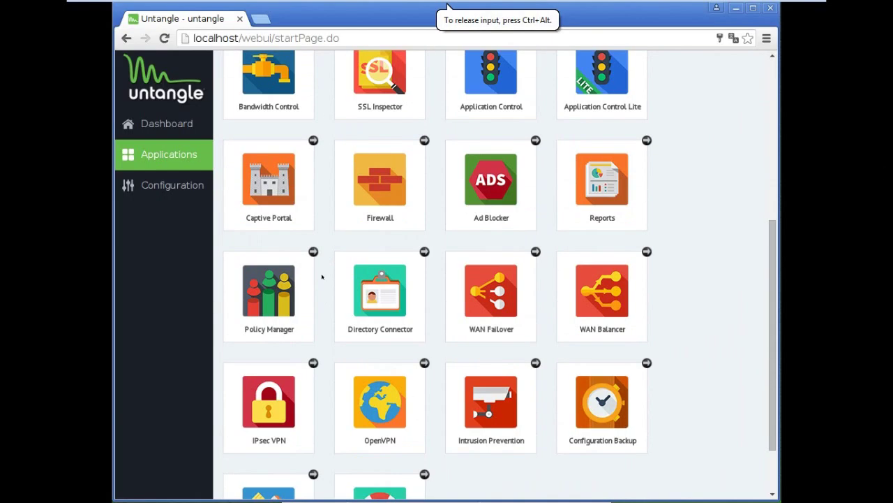
pyautogui.scroll(4, 327, 155)
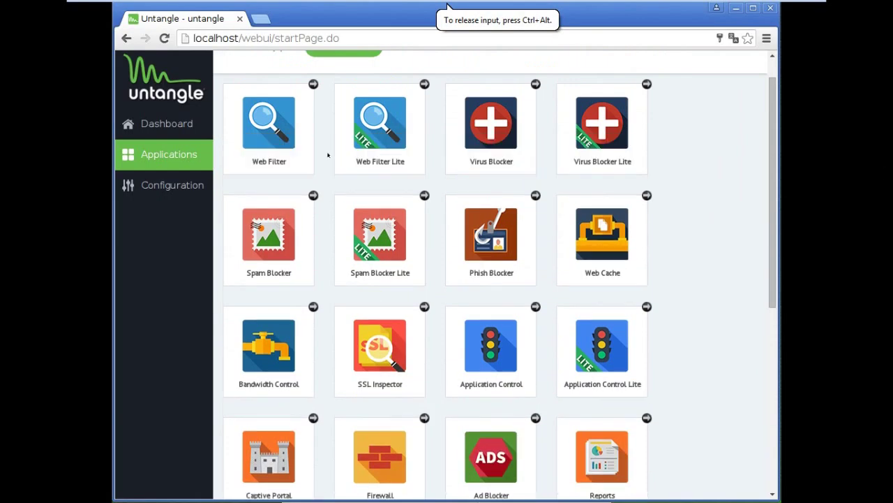
pyautogui.scroll(1, 311, 190)
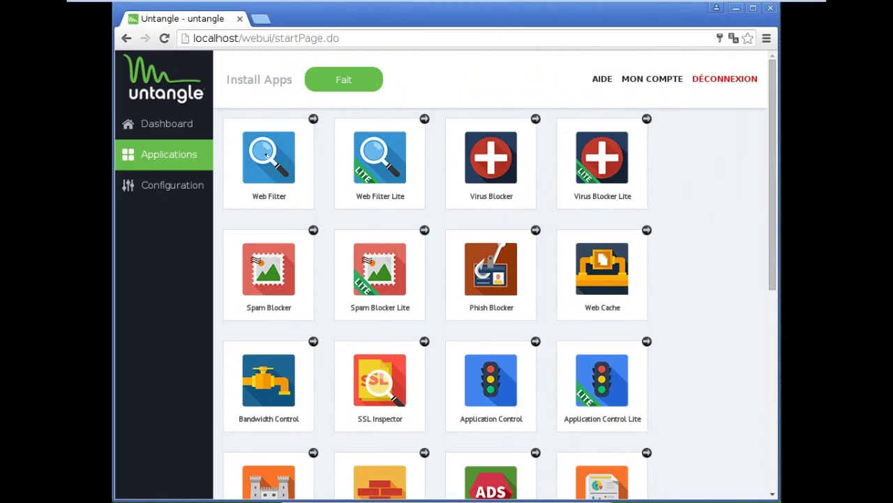
pyautogui.scroll(-3, 550, 280)
pyautogui.scroll(-3, 551, 280)
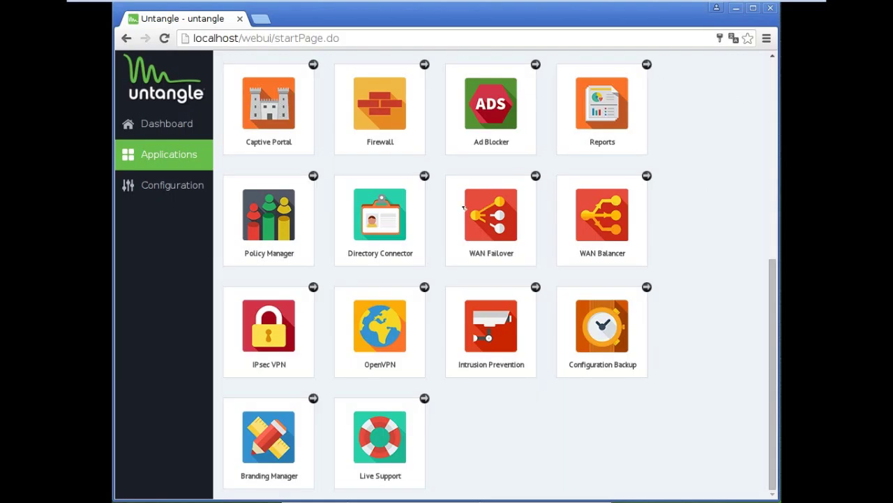
pyautogui.scroll(1, 423, 177)
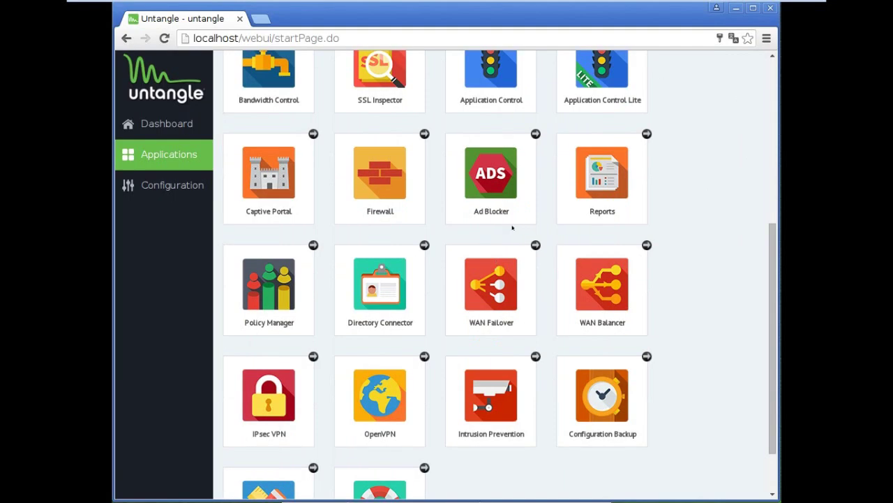
pyautogui.scroll(3, 434, 175)
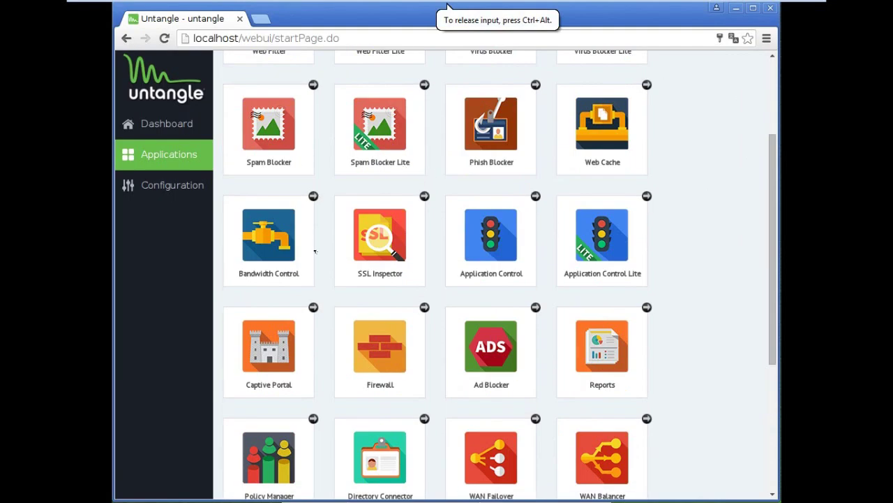
pyautogui.scroll(3, 315, 251)
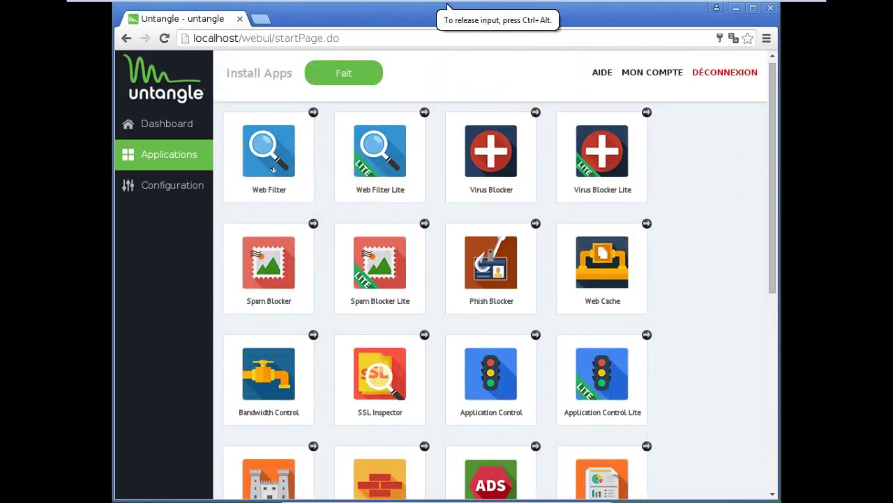
# Open the network settings from Configuration, then cancel and discard unsaved changes.
pyautogui.click(175, 185)
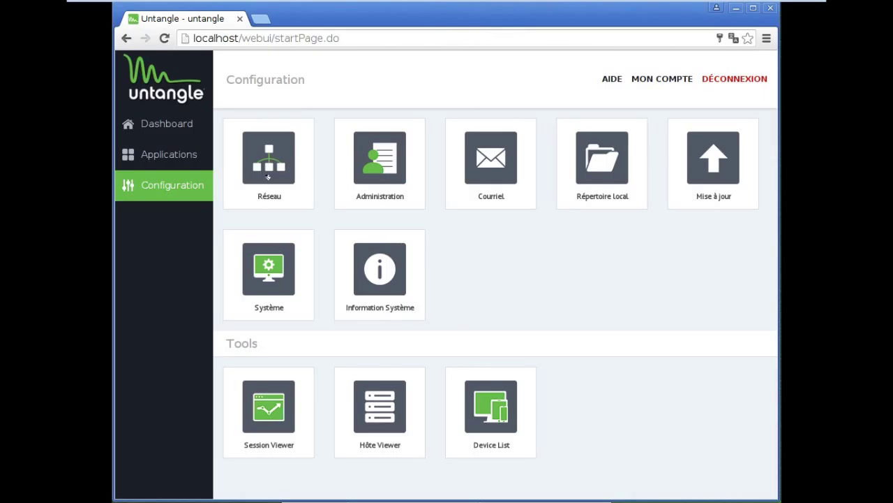
pyautogui.click(269, 167)
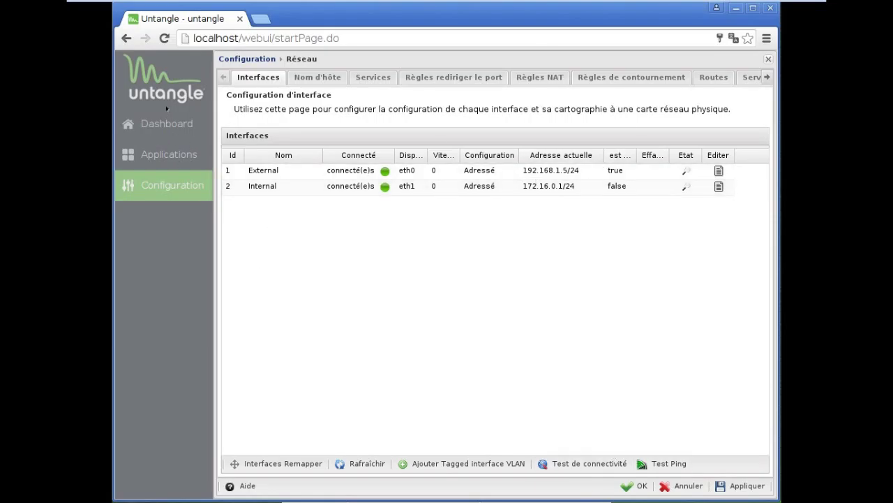
pyautogui.click(683, 485)
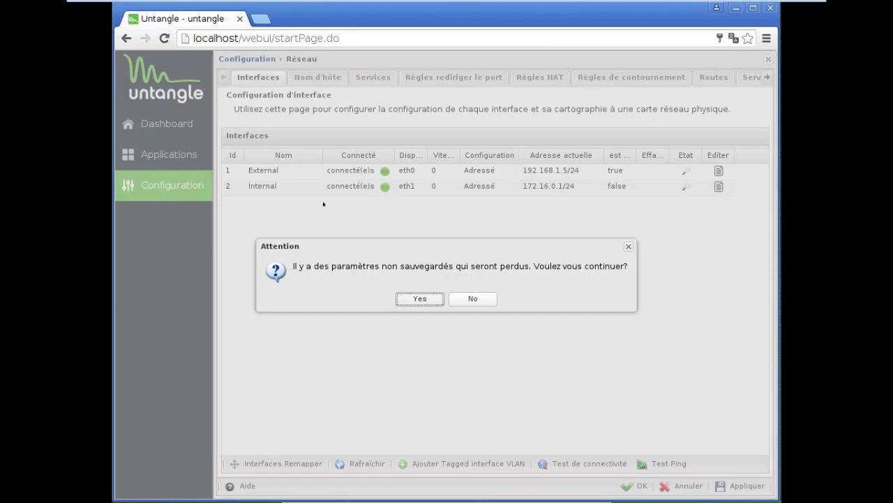
pyautogui.click(425, 299)
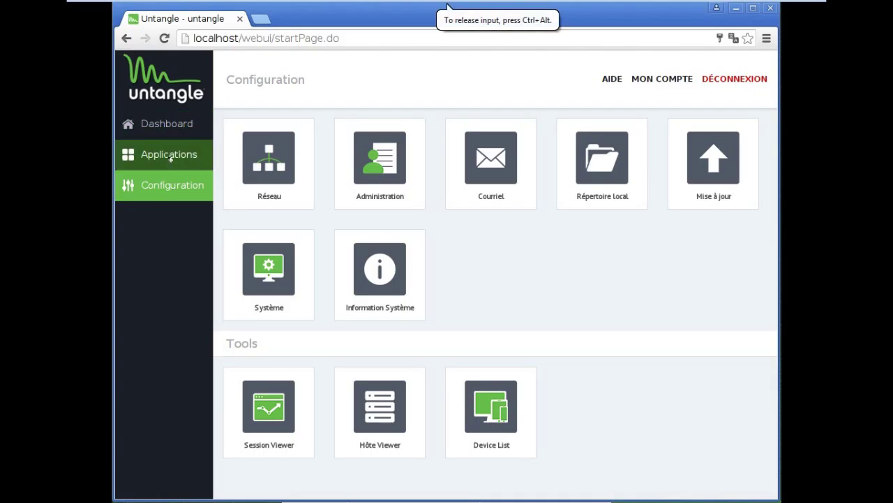
# Pick Web Filter in Applications and continue to the account sign-in and registration form.
pyautogui.click(171, 156)
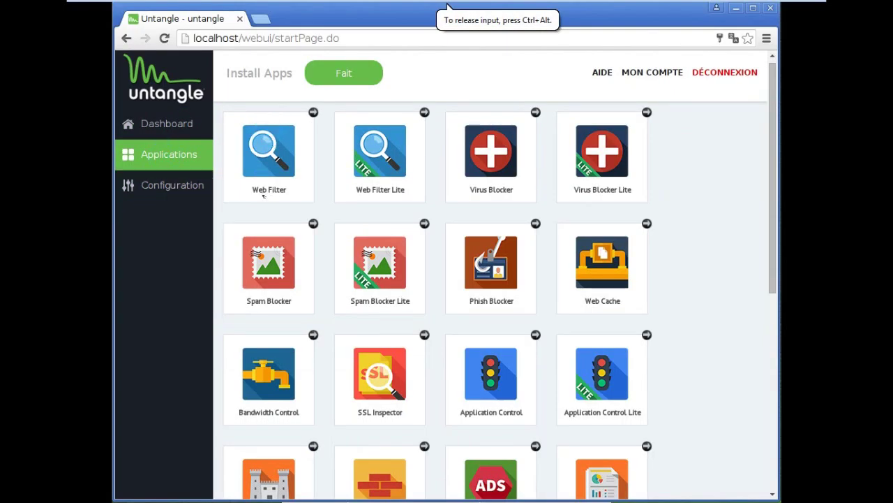
pyautogui.click(275, 150)
pyautogui.click(495, 296)
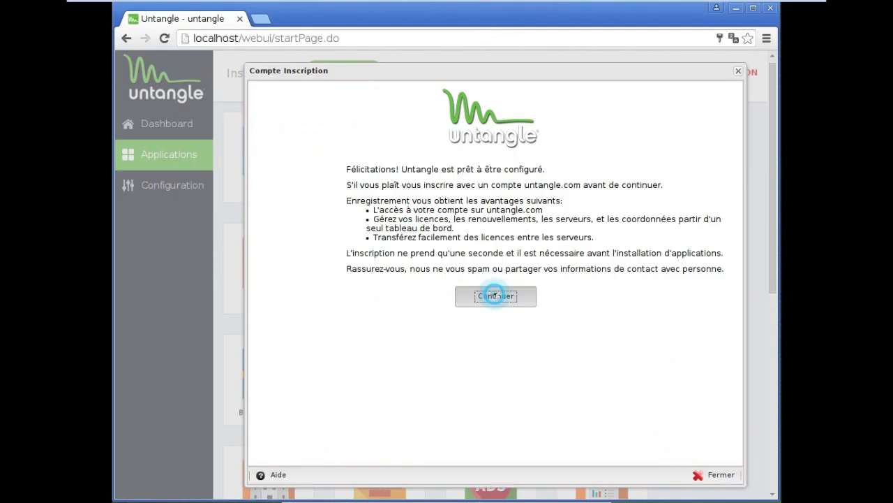
pyautogui.click(324, 201)
pyautogui.click(312, 233)
pyautogui.click(312, 206)
pyautogui.click(304, 238)
pyautogui.click(304, 203)
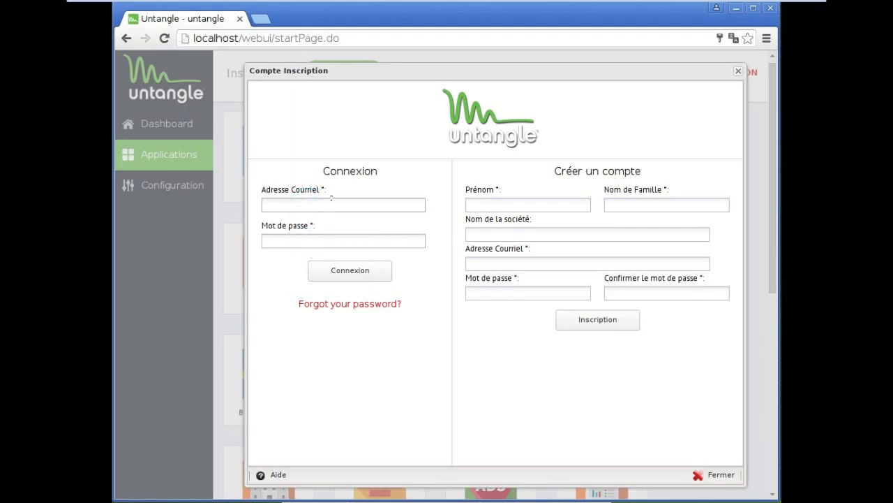
# Enter the new account holder's first name, last name and company name.
pyautogui.click(313, 202)
pyautogui.click(294, 239)
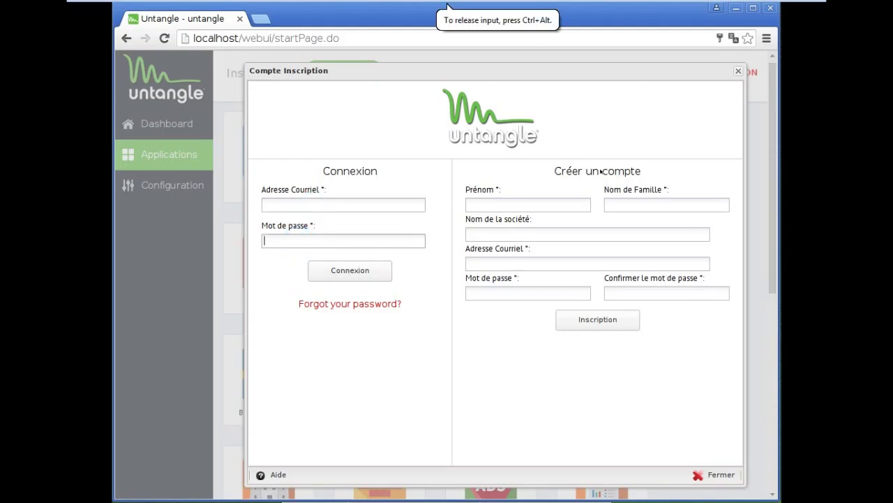
pyautogui.click(528, 202)
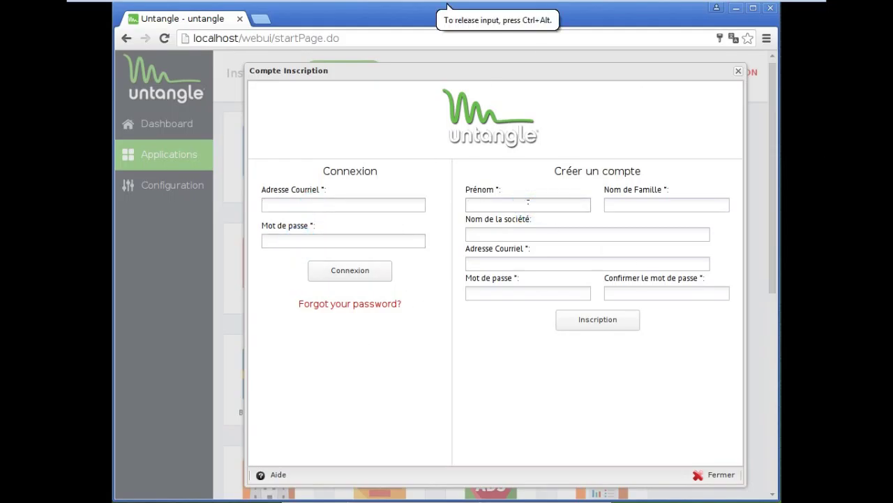
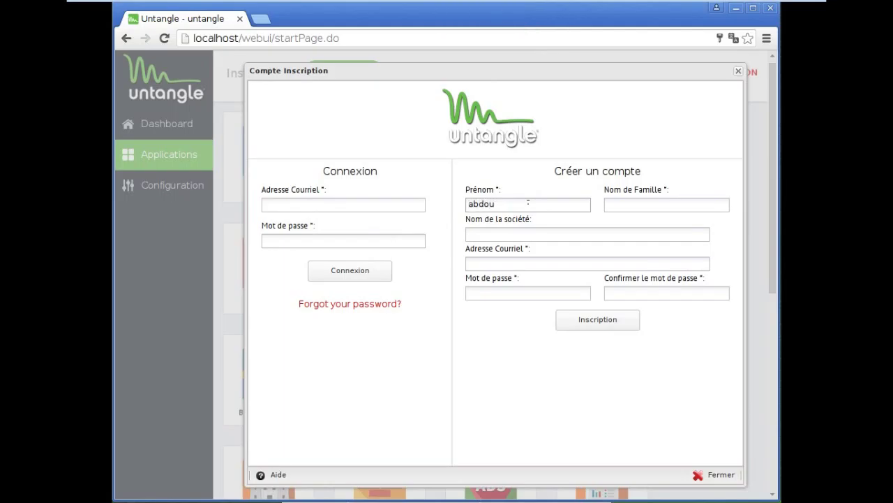
pyautogui.click(614, 204)
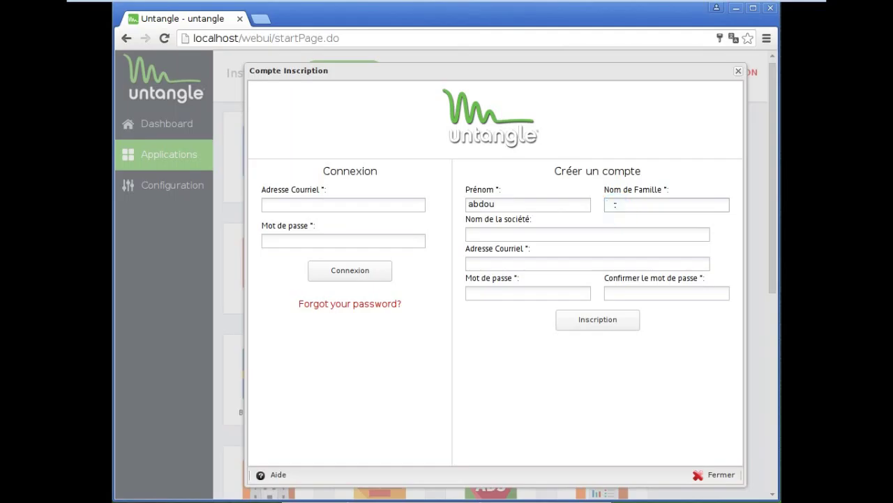
pyautogui.click(590, 226)
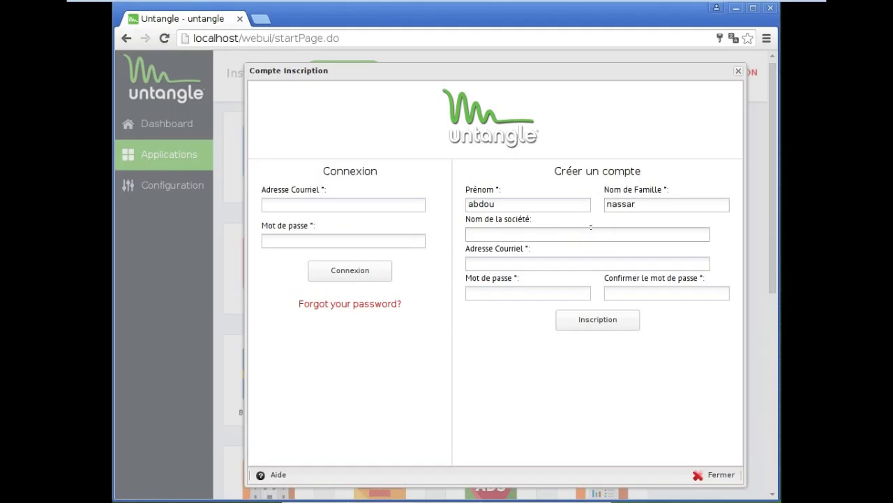
pyautogui.write('sodivea1')
# Add the account e-mail and a confirmed password, then submit the registration.
pyautogui.click(554, 259)
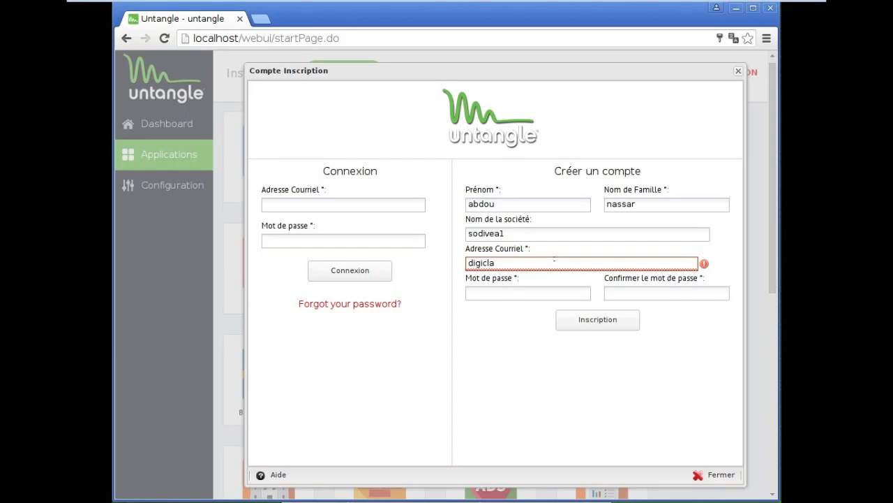
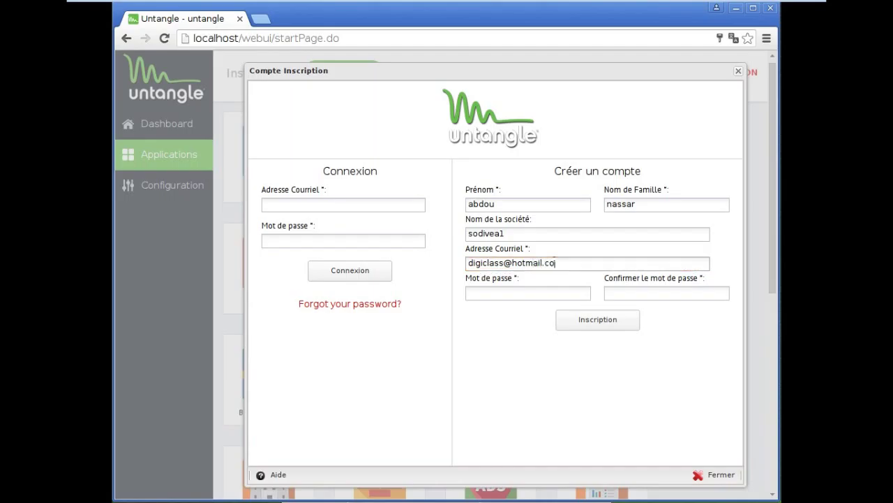
pyautogui.click(551, 289)
pyautogui.write('••••••')
pyautogui.click(645, 292)
pyautogui.write('••••••')
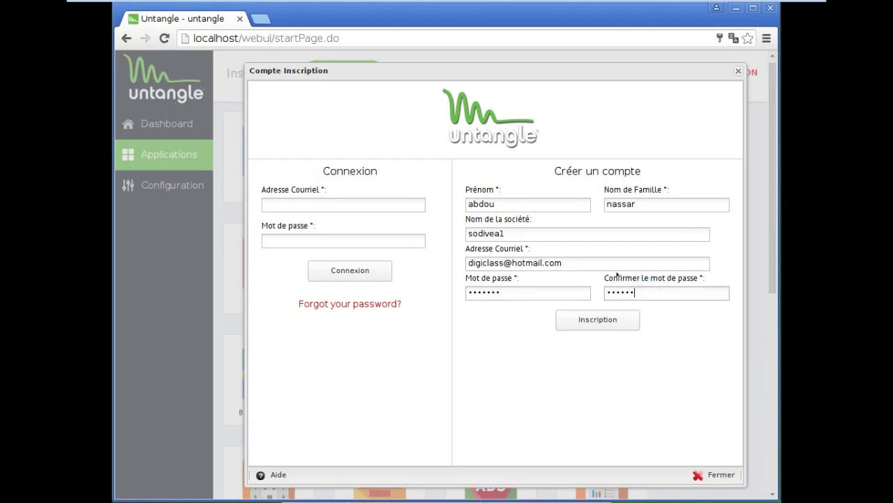
pyautogui.write('•')
pyautogui.click(595, 326)
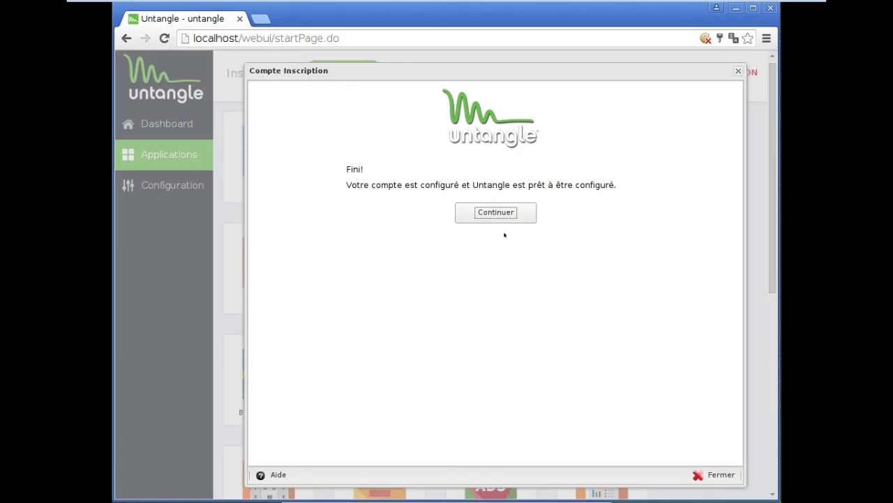
# Close the registration dialog, skip the recommended apps, and start Web Filter, dismissing the license error.
pyautogui.click(497, 211)
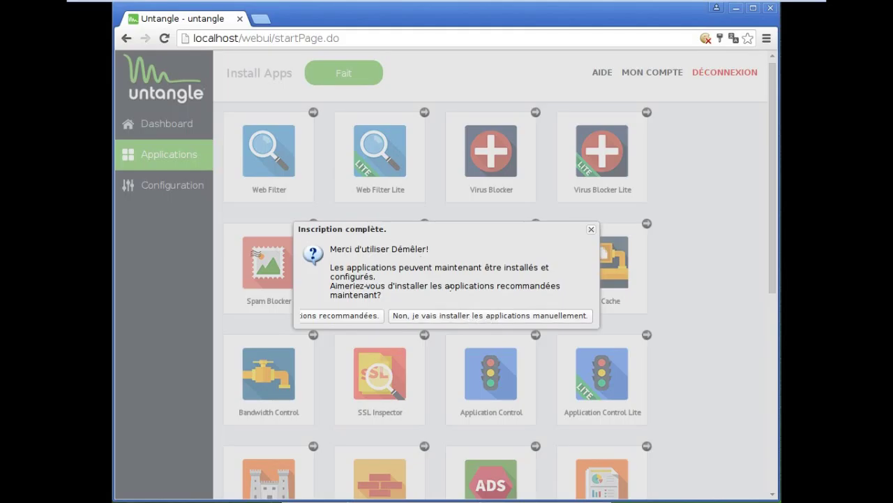
pyautogui.click(455, 315)
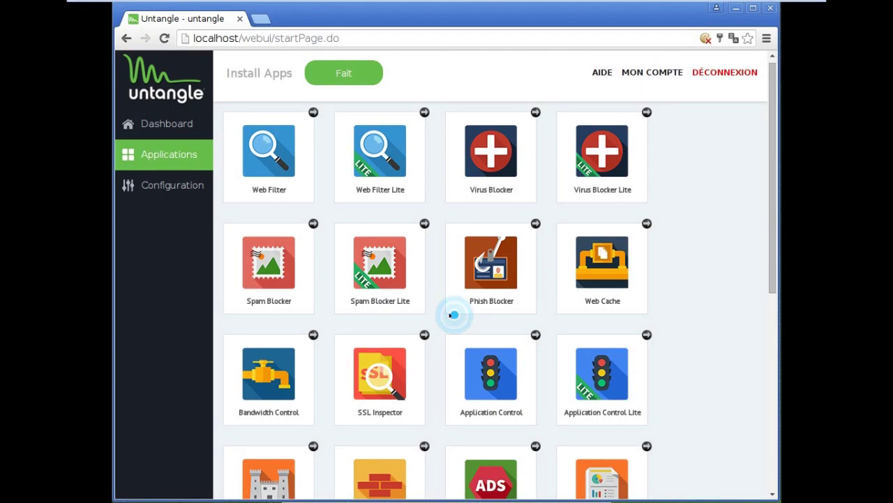
pyautogui.click(270, 137)
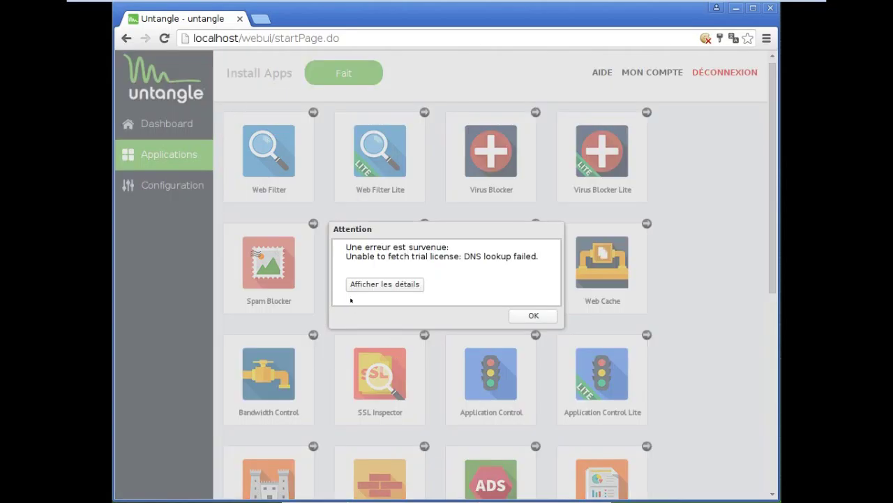
pyautogui.click(531, 315)
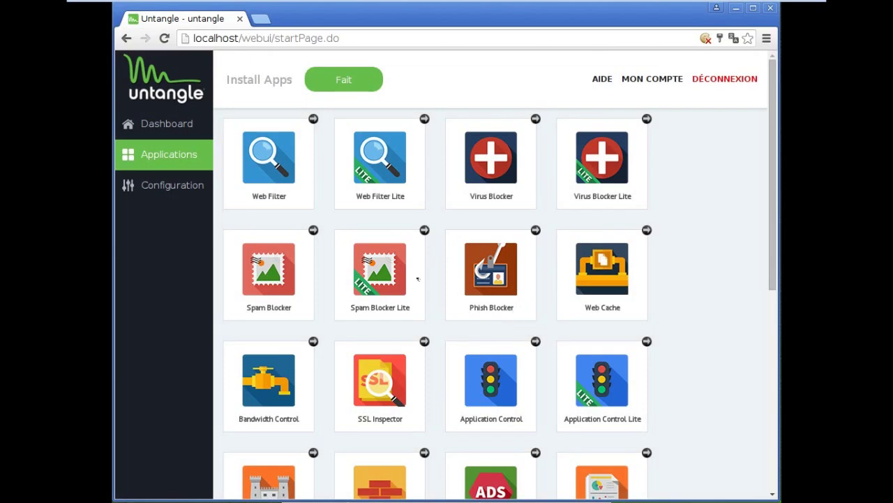
# Install Web Filter Lite and Virus Blocker, dismissing each repeated trial-license error.
pyautogui.click(388, 207)
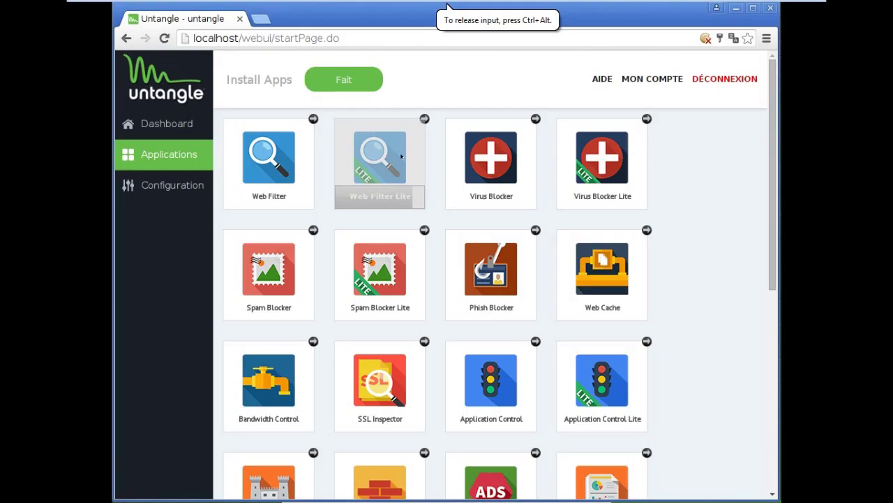
pyautogui.click(483, 188)
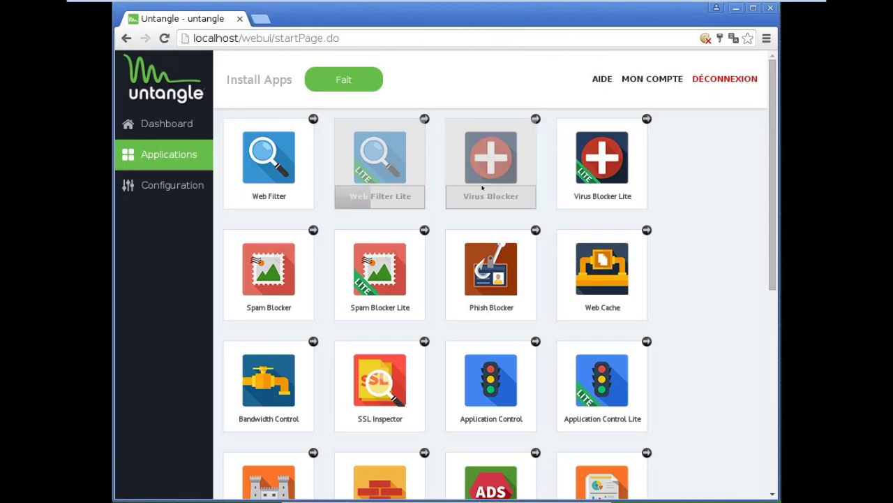
pyautogui.click(522, 313)
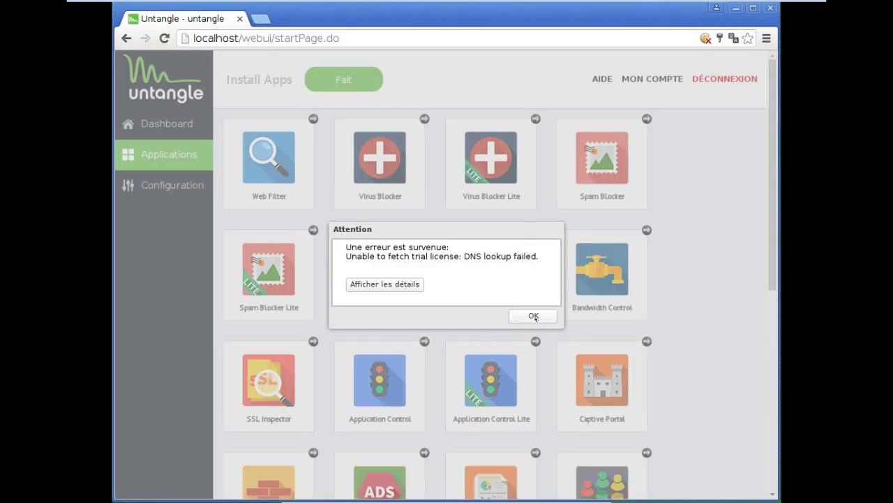
pyautogui.click(534, 315)
pyautogui.click(455, 301)
pyautogui.click(375, 166)
pyautogui.click(530, 315)
pyautogui.click(532, 316)
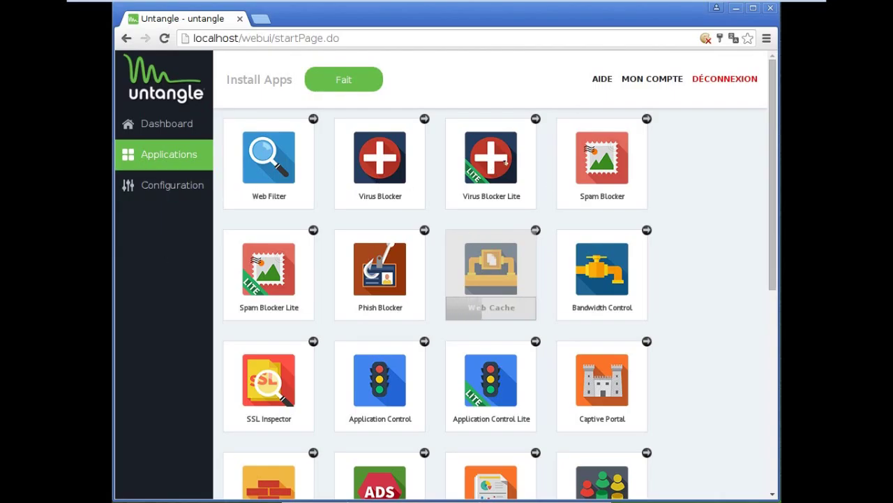
pyautogui.scroll(-1, 447, 230)
pyautogui.scroll(1, 452, 224)
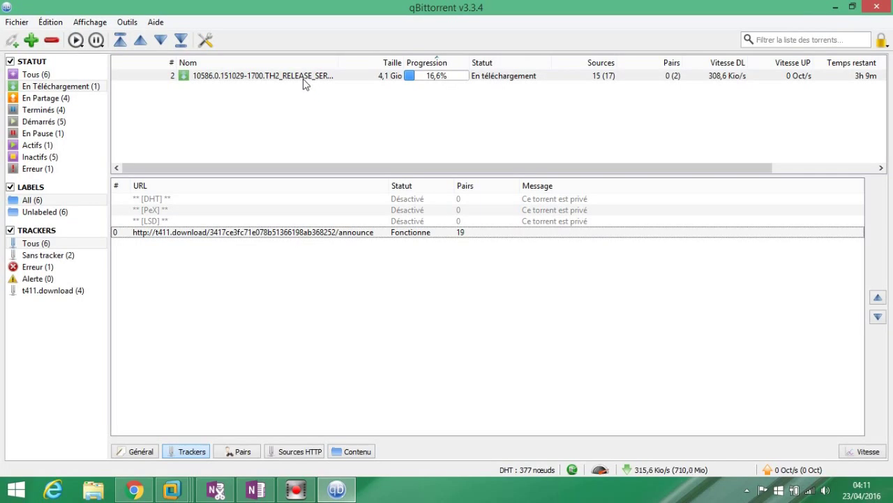
# Pause the downloading torrent in qBittorrent with Mettre en pause.
pyautogui.click(300, 82)
pyautogui.rightClick(302, 80)
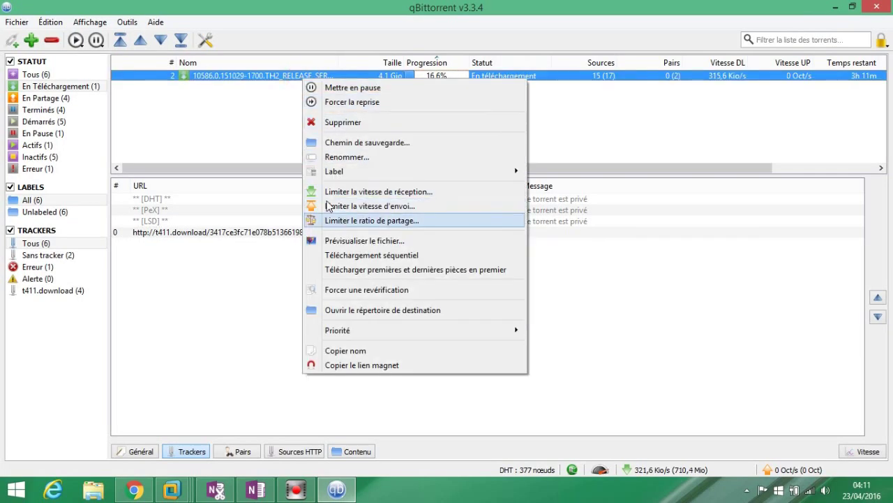
pyautogui.click(339, 88)
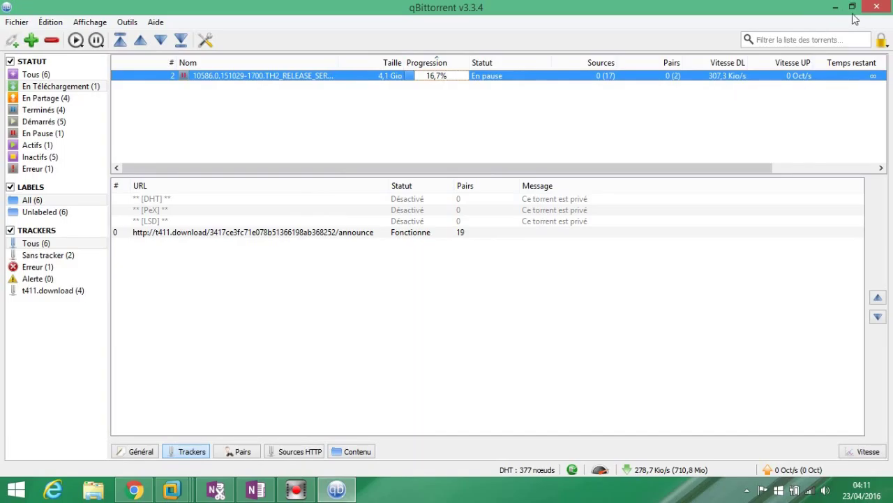
# Minimize qBittorrent and bring the FW virtual machine back on screen.
pyautogui.click(837, 8)
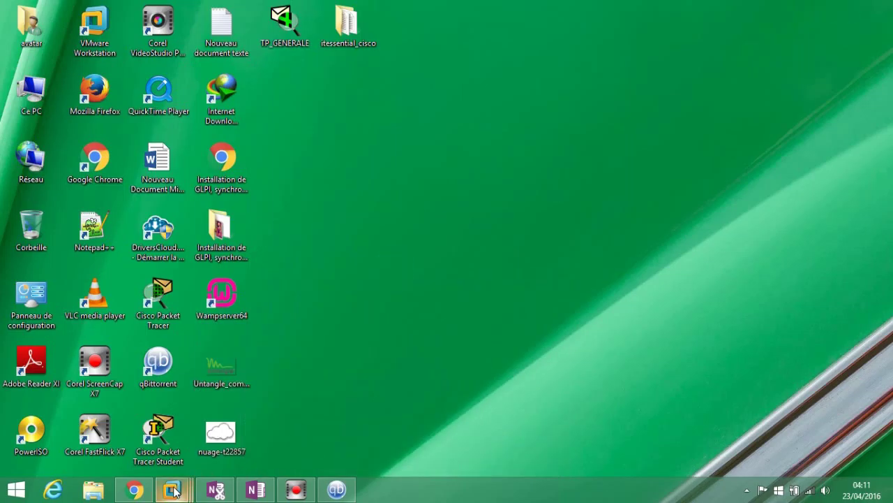
pyautogui.moveTo(173, 491)
pyautogui.click(368, 411)
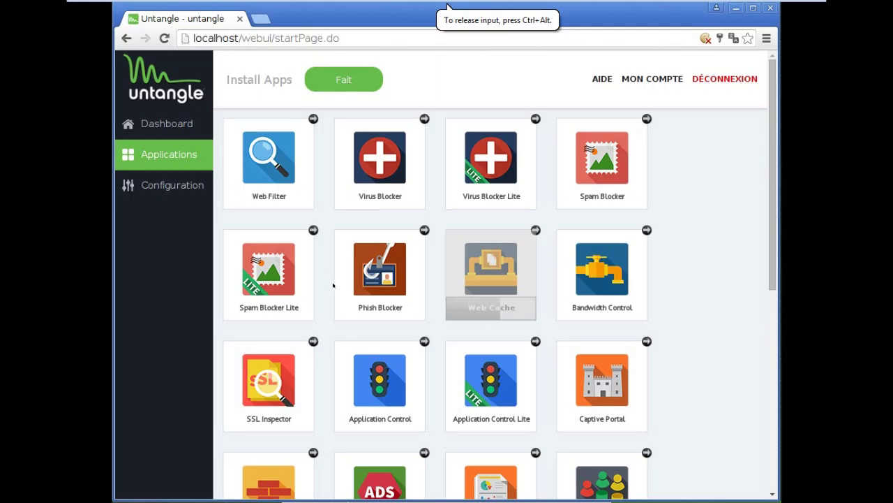
# Install Web Filter, Virus Blocker, Virus Blocker Lite and Spam Blocker, dismissing the DNS lookup error.
pyautogui.scroll(-6, 356, 285)
pyautogui.scroll(4, 383, 286)
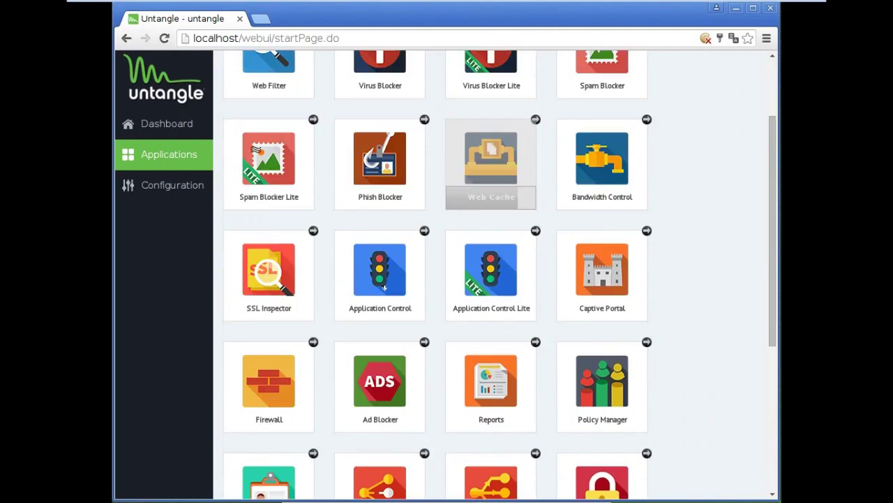
pyautogui.scroll(2, 383, 286)
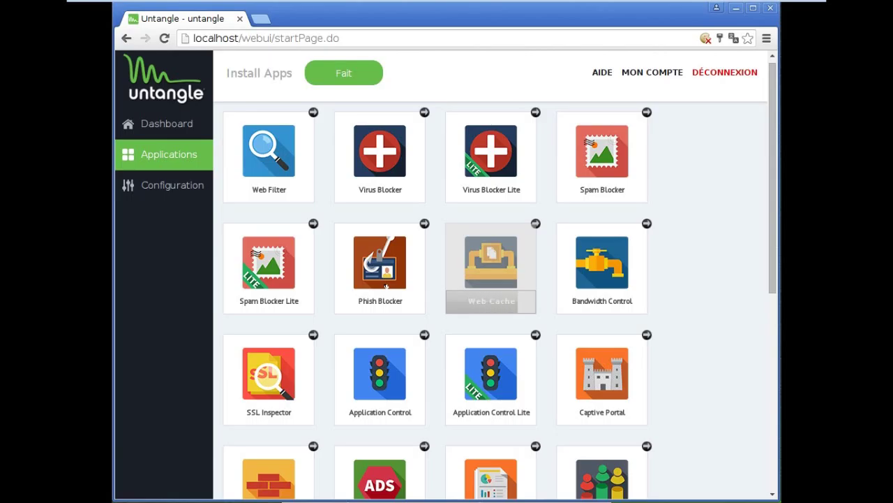
pyautogui.click(272, 185)
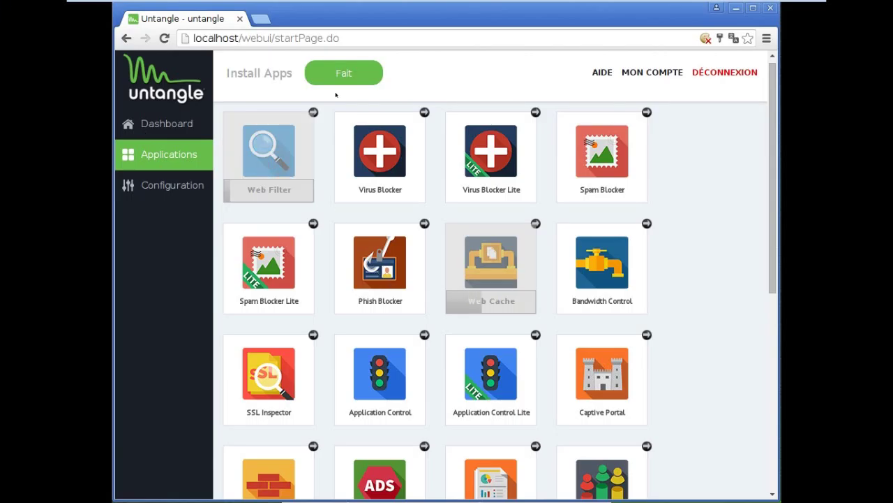
pyautogui.click(423, 195)
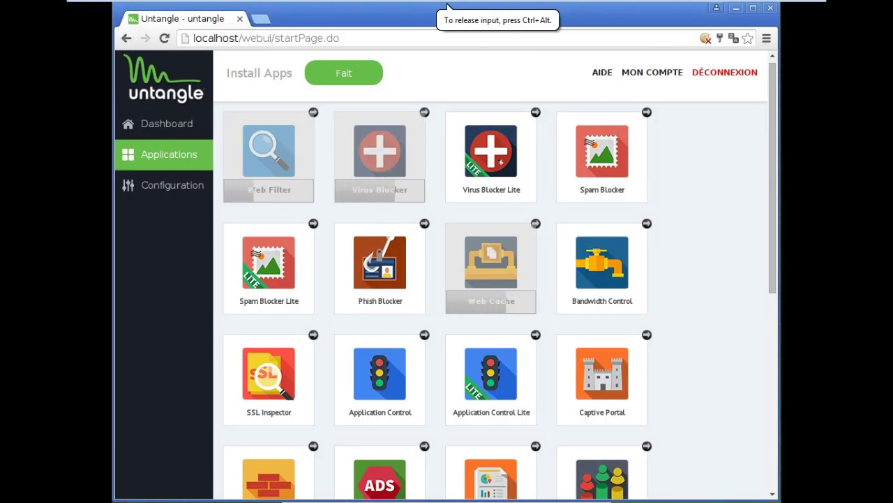
pyautogui.click(502, 183)
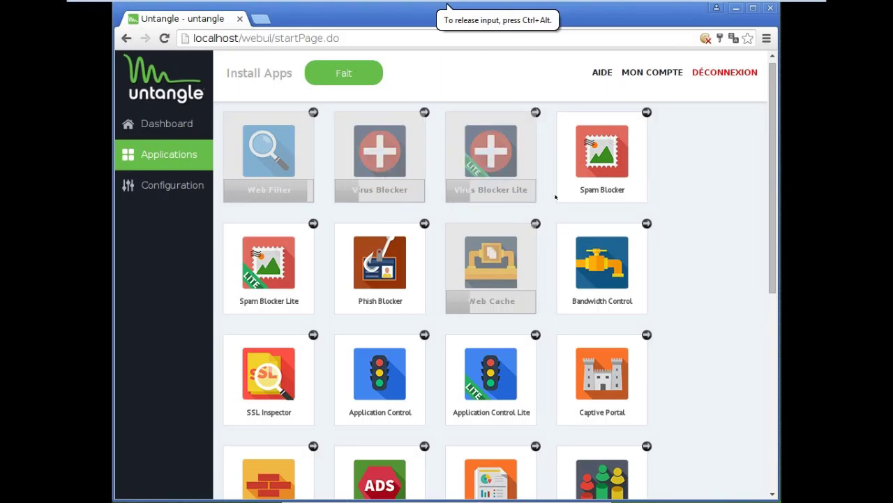
pyautogui.click(599, 174)
pyautogui.click(538, 314)
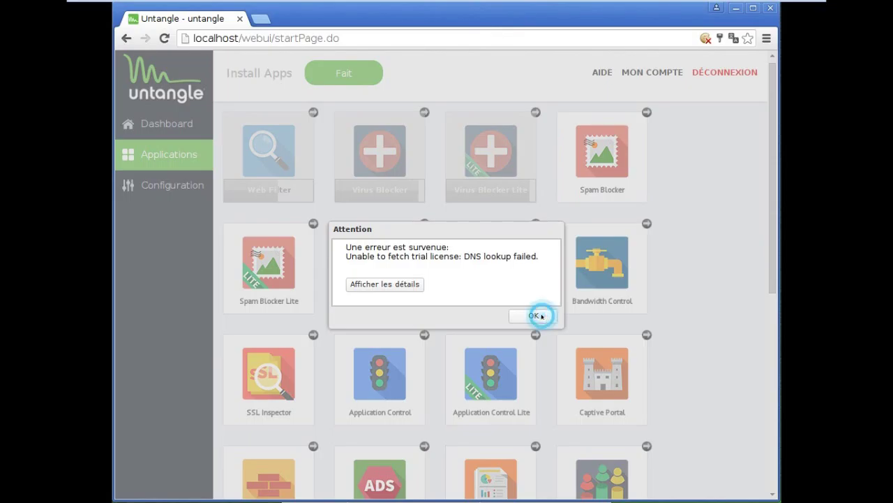
pyautogui.click(531, 315)
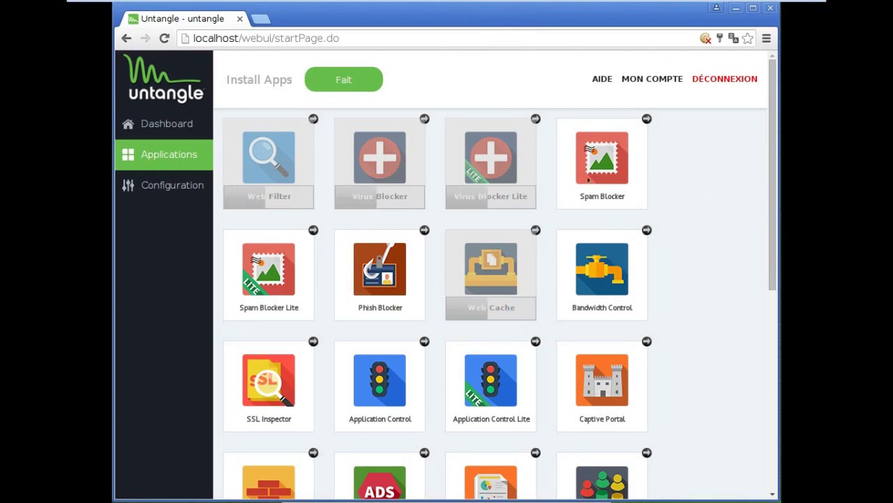
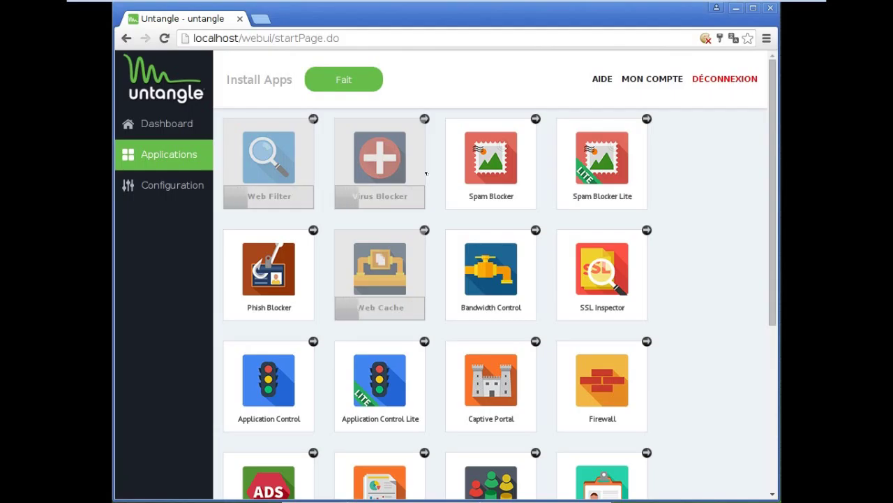
# Install the Spam Blocker, Spam Blocker Lite, Phish Blocker and Bandwidth Control apps.
pyautogui.click(490, 160)
pyautogui.moveTo(447, 6)
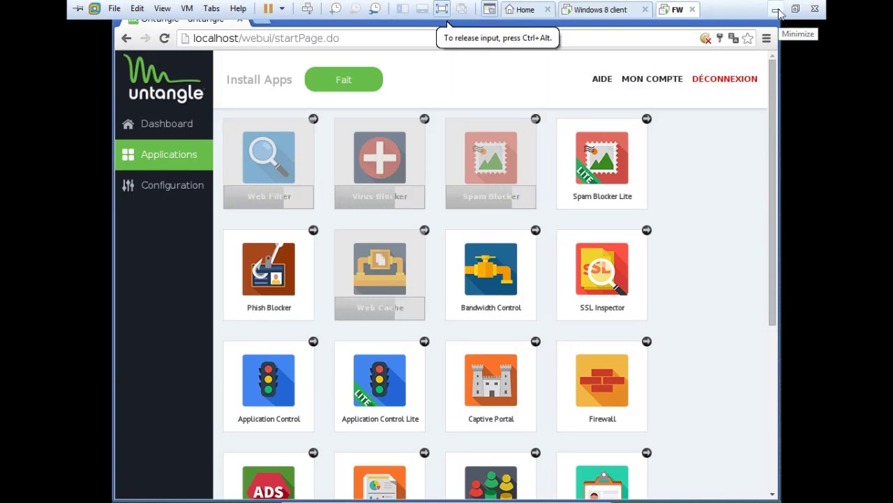
pyautogui.click(688, 201)
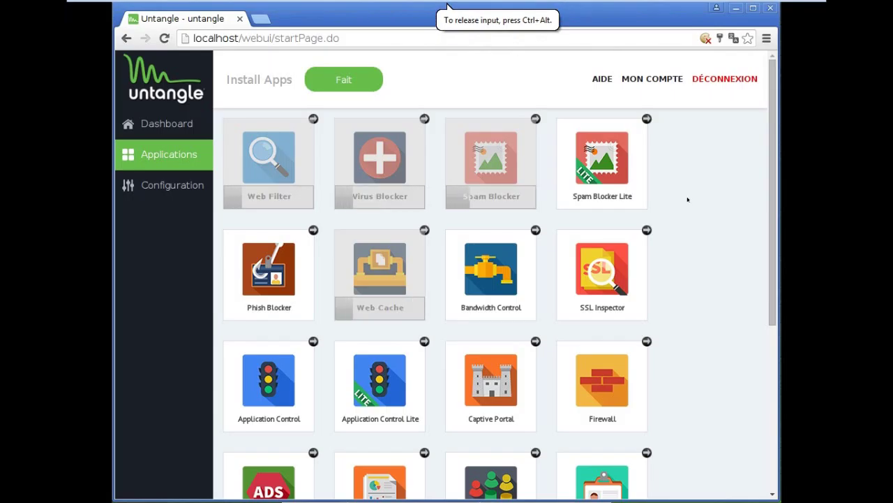
pyautogui.click(593, 183)
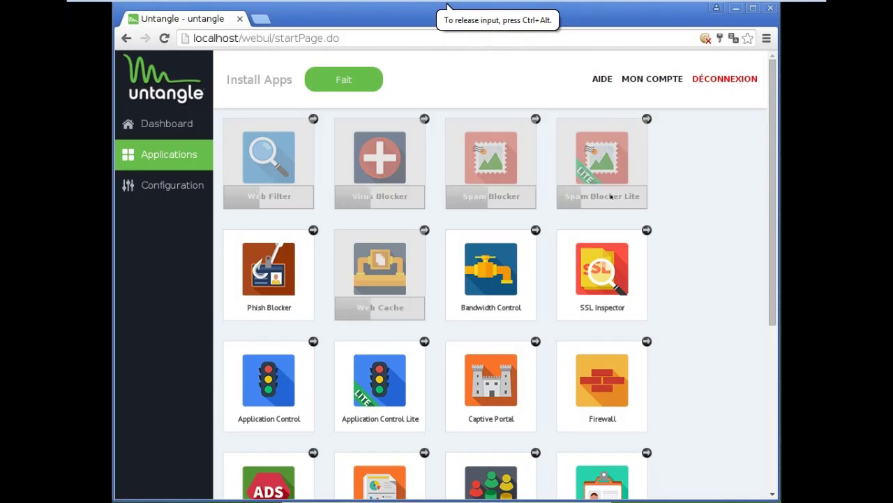
pyautogui.click(297, 273)
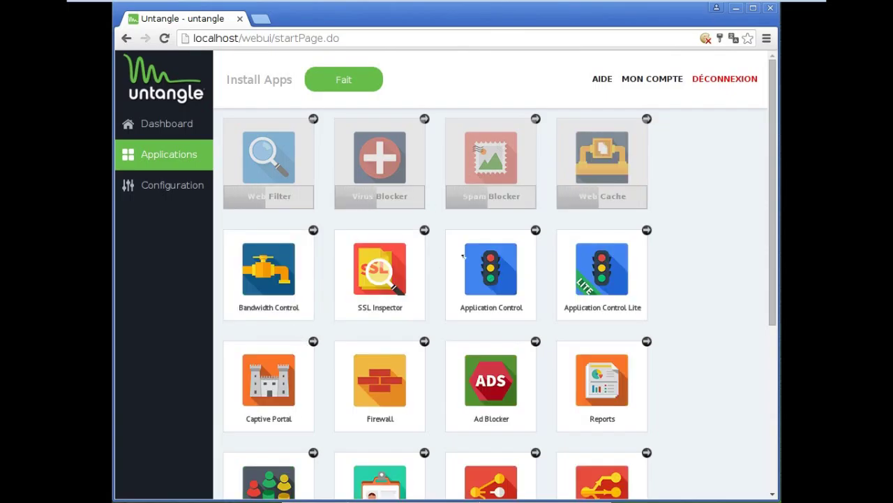
pyautogui.click(271, 264)
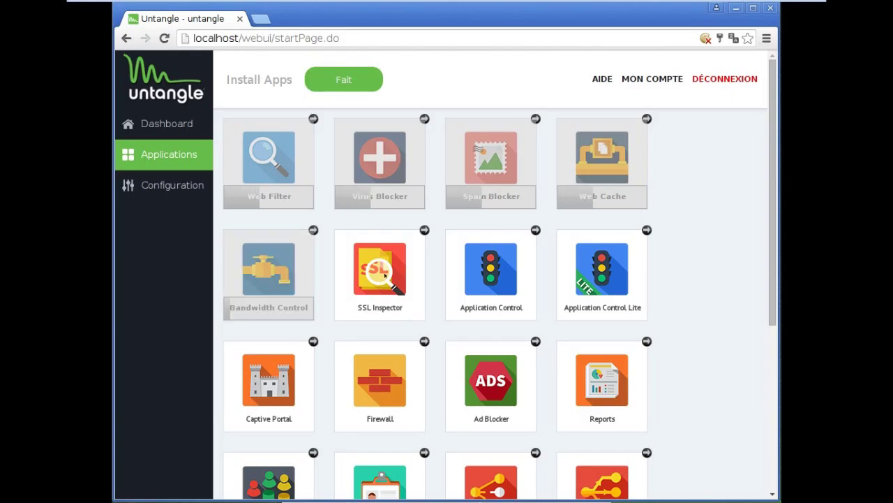
# Dismiss the installation error and minimize the virtual machine to reach the host.
pyautogui.click(532, 316)
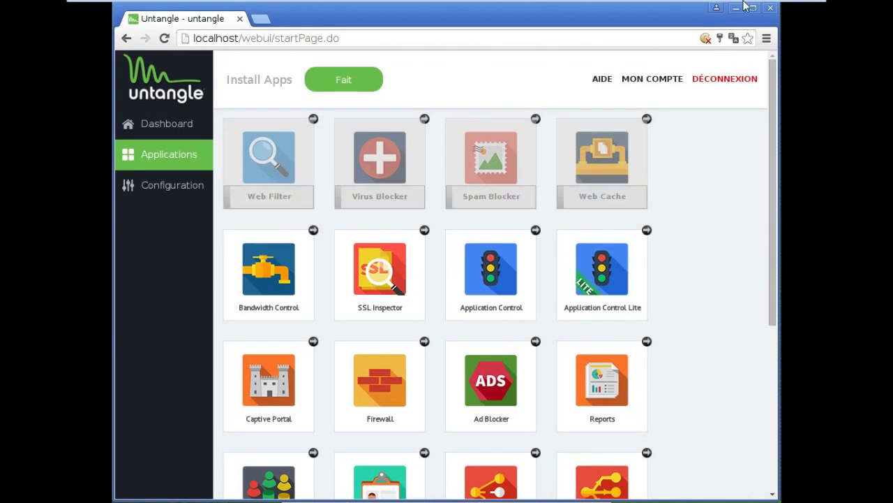
pyautogui.moveTo(774, 7)
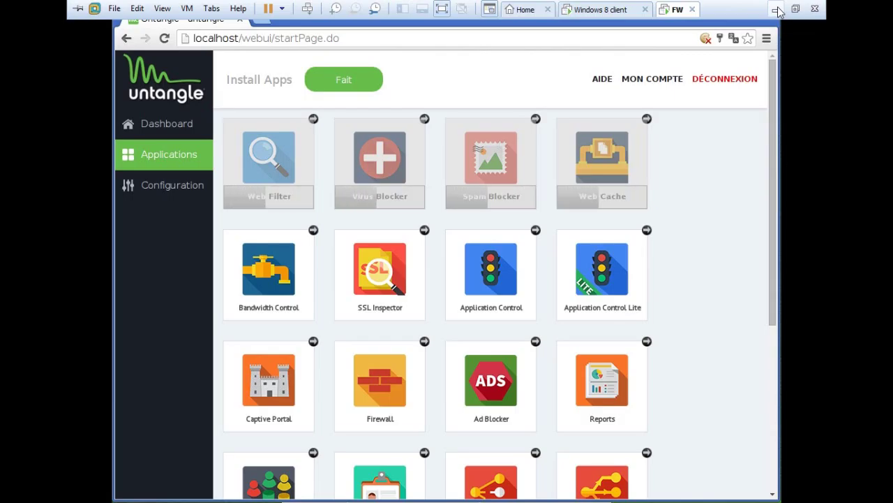
pyautogui.click(777, 10)
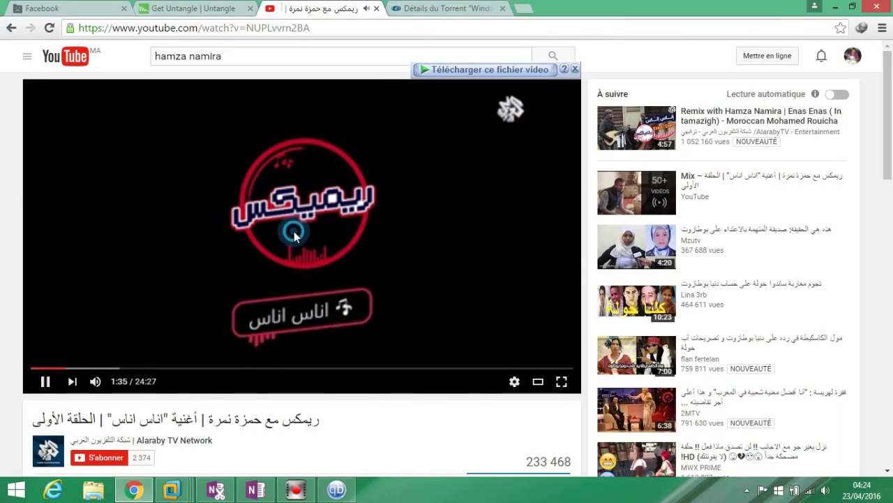
# Pause the YouTube video and bring the Untangle virtual machine back on screen.
pyautogui.click(294, 236)
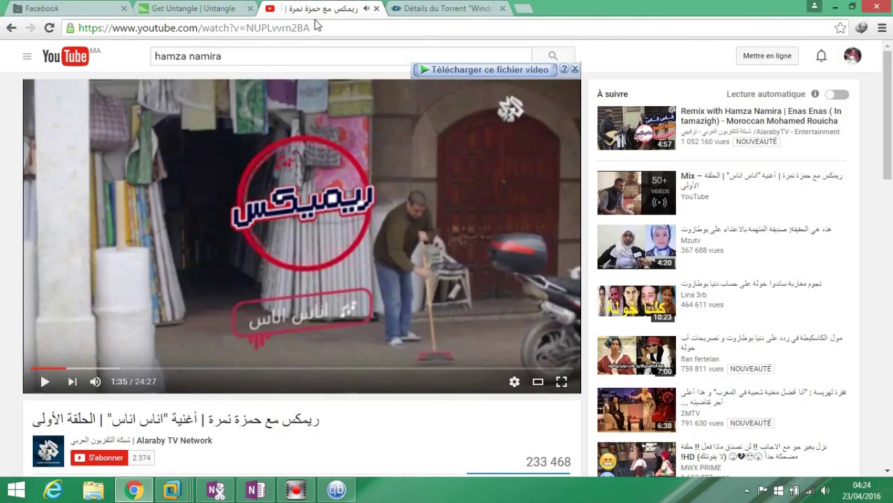
pyautogui.click(197, 8)
pyautogui.hotkey('alt', 'Tab')
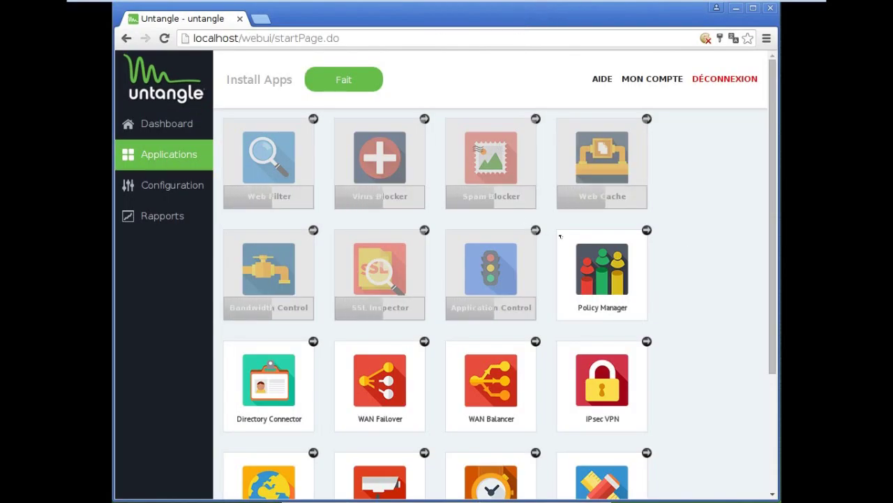
pyautogui.scroll(-3, 696, 215)
pyautogui.scroll(3, 696, 216)
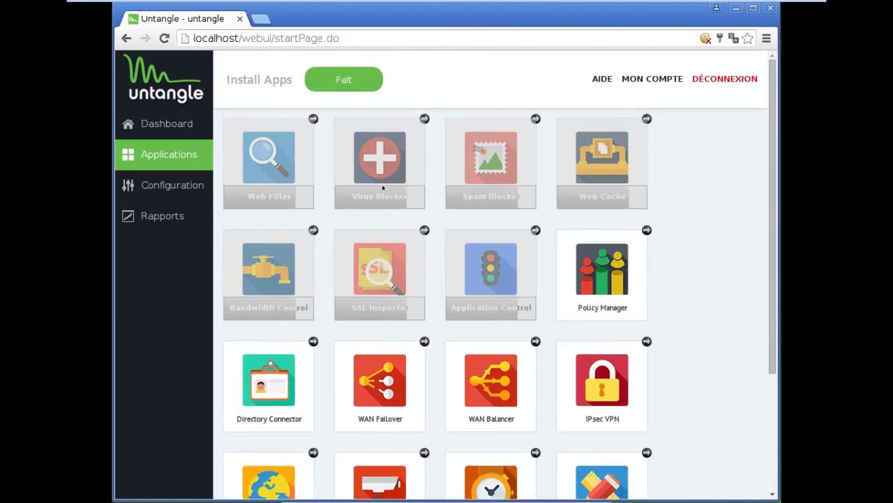
pyautogui.scroll(-3, 575, 272)
pyautogui.scroll(1, 574, 272)
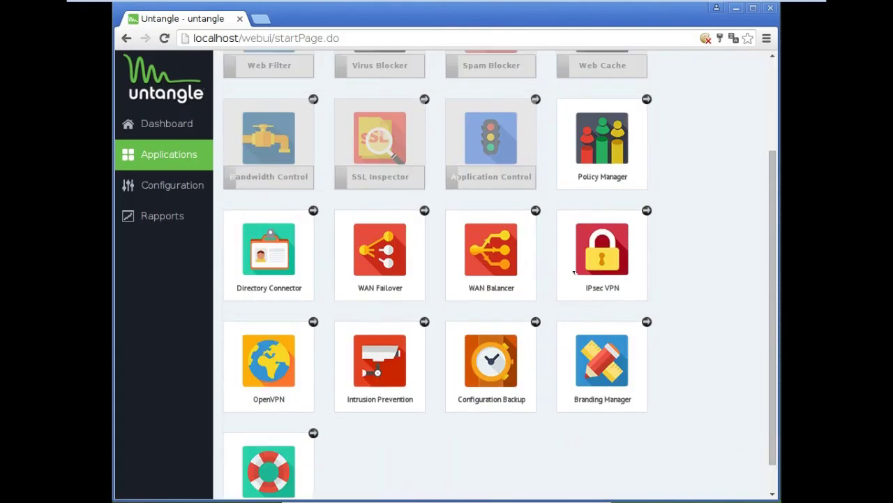
pyautogui.scroll(2, 575, 272)
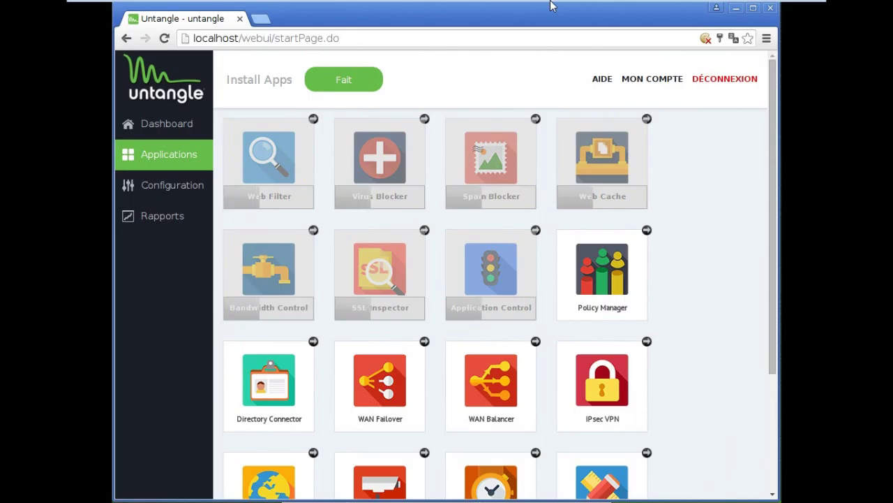
pyautogui.scroll(-1, 706, 233)
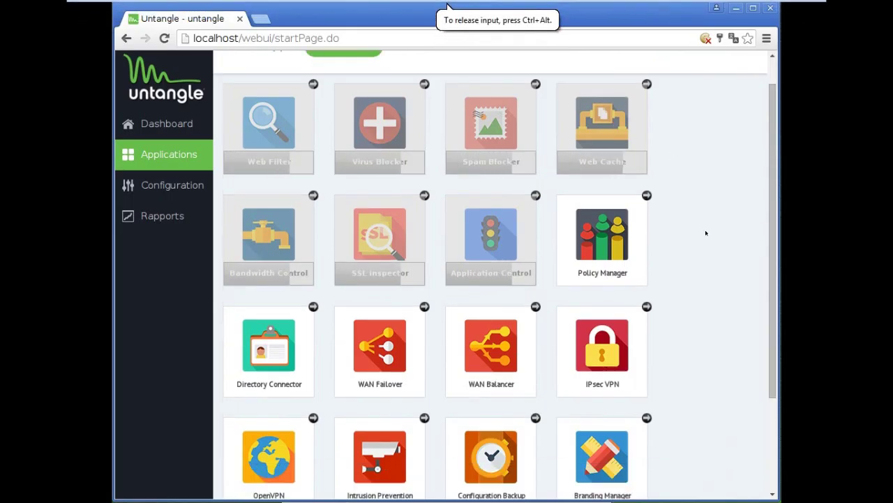
pyautogui.scroll(-2, 705, 235)
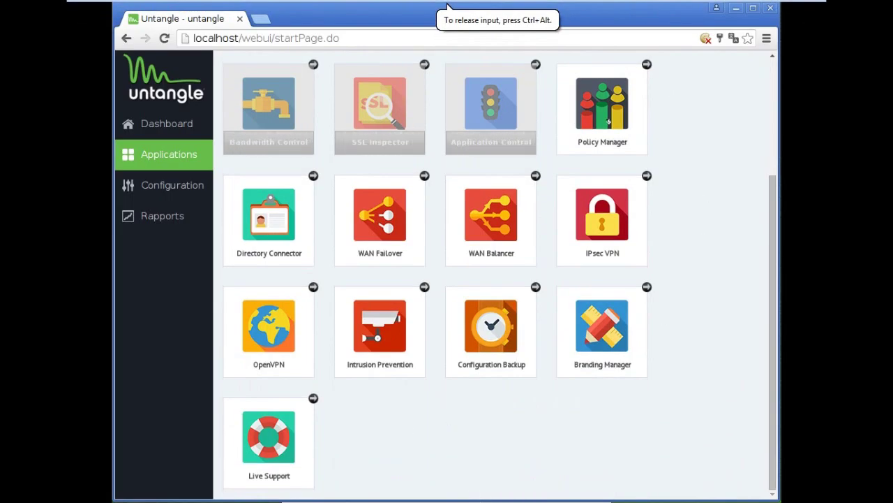
pyautogui.scroll(3, 686, 238)
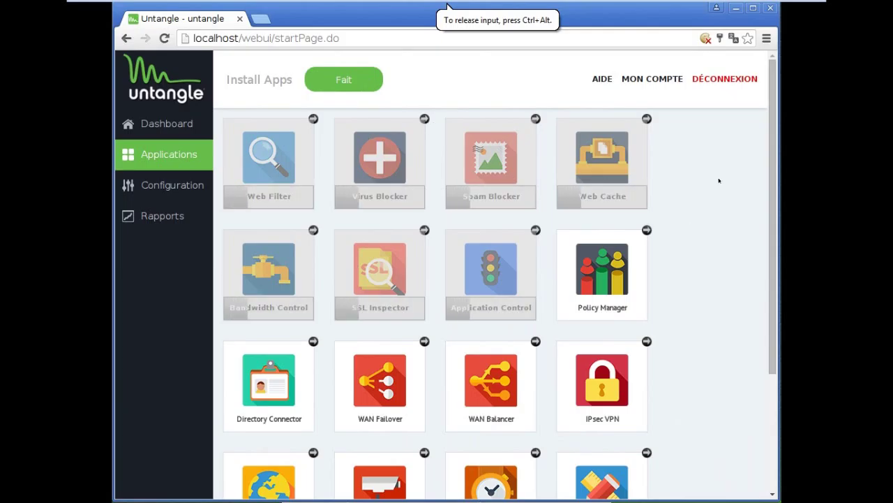
pyautogui.moveTo(544, 6)
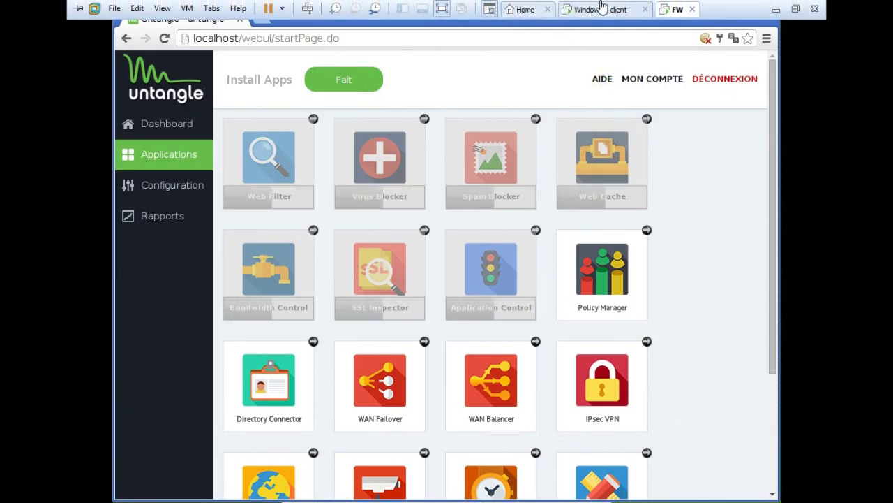
# Switch to the Windows 8 client and change to the next desktop background.
pyautogui.click(593, 7)
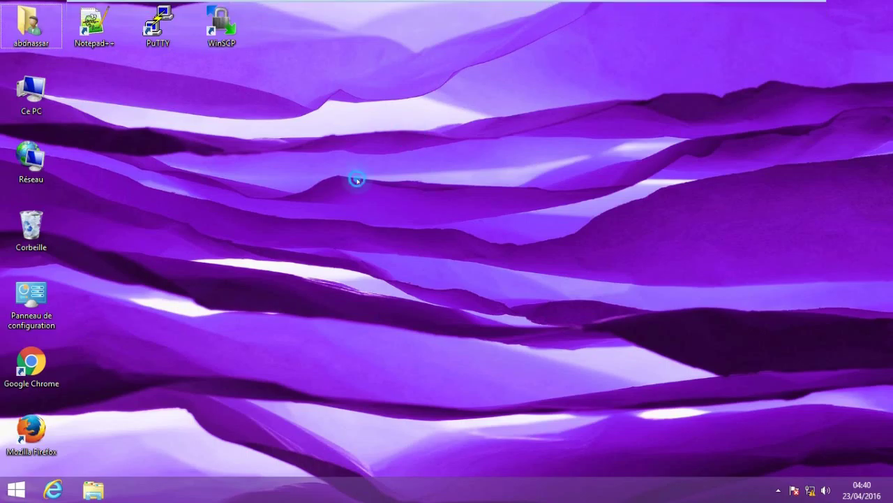
pyautogui.rightClick(355, 165)
pyautogui.click(419, 252)
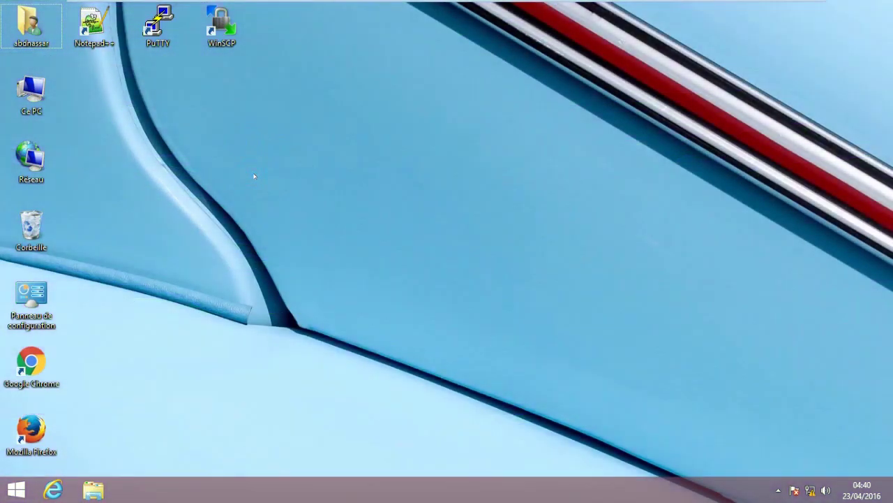
# From a cmd prompt, ping 172.16.0.1 and see the destination host unreachable.
pyautogui.press('super+r')
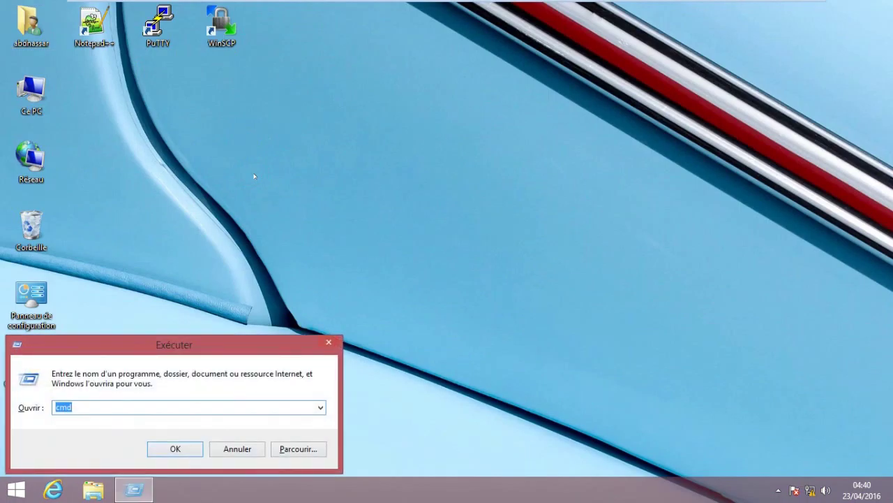
pyautogui.press('Return')
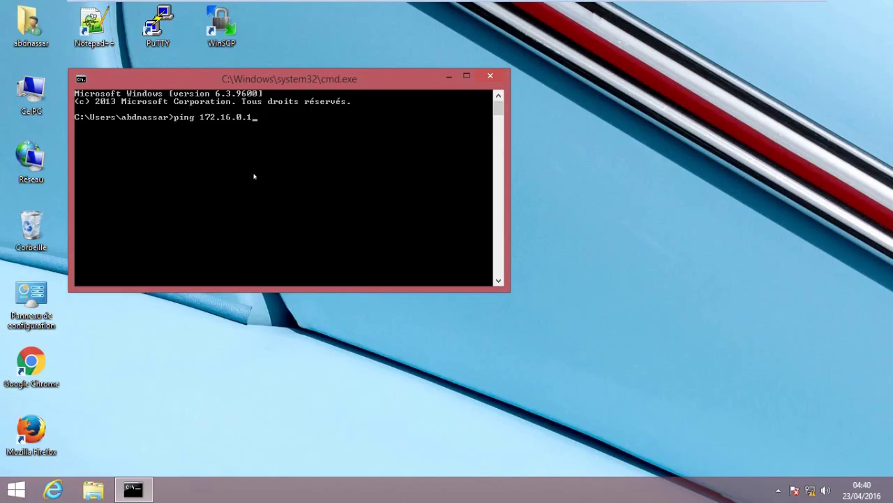
pyautogui.press('Return')
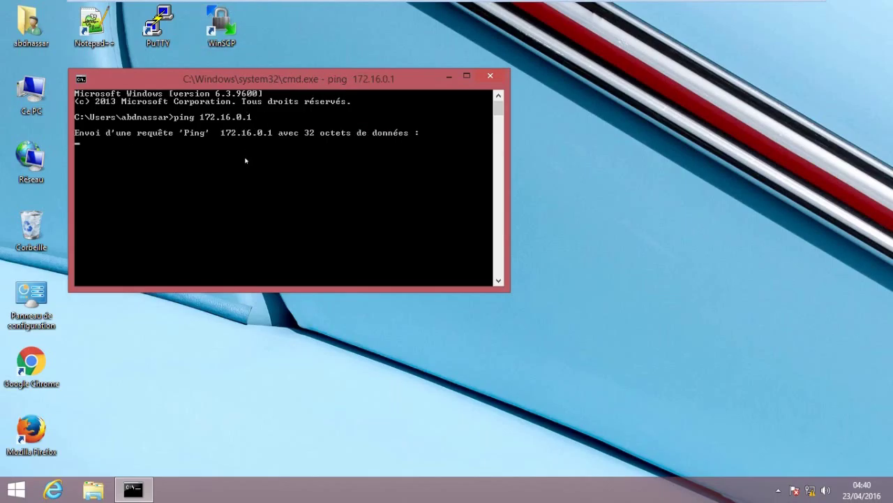
pyautogui.moveTo(293, 83); pyautogui.dragTo(392, 112)
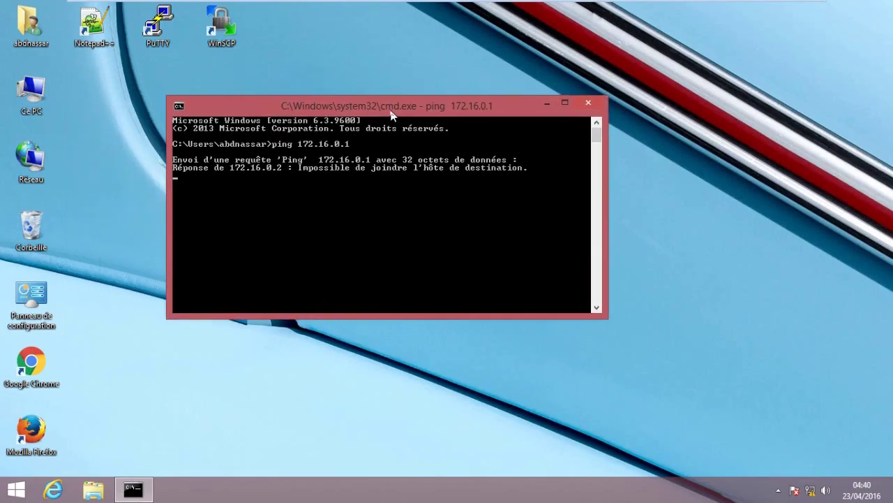
# Open the Windows 8 client's Virtual Machine Settings.
pyautogui.moveTo(391, 6)
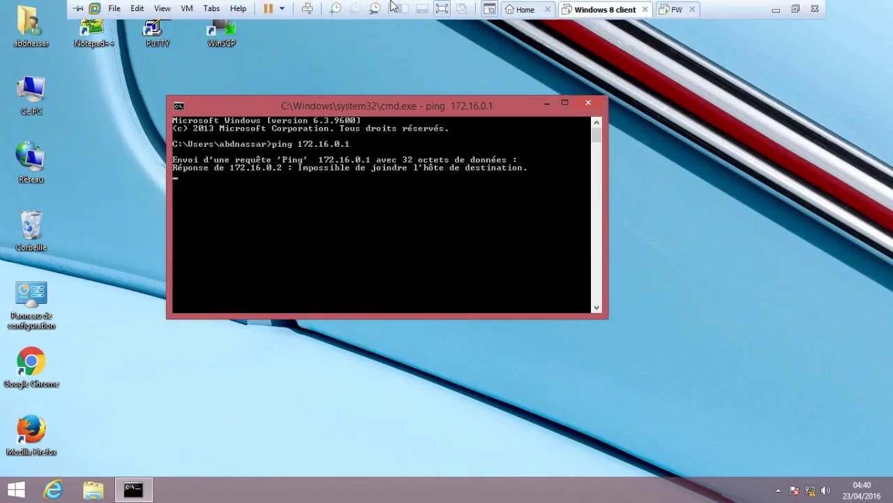
pyautogui.click(189, 8)
pyautogui.click(242, 174)
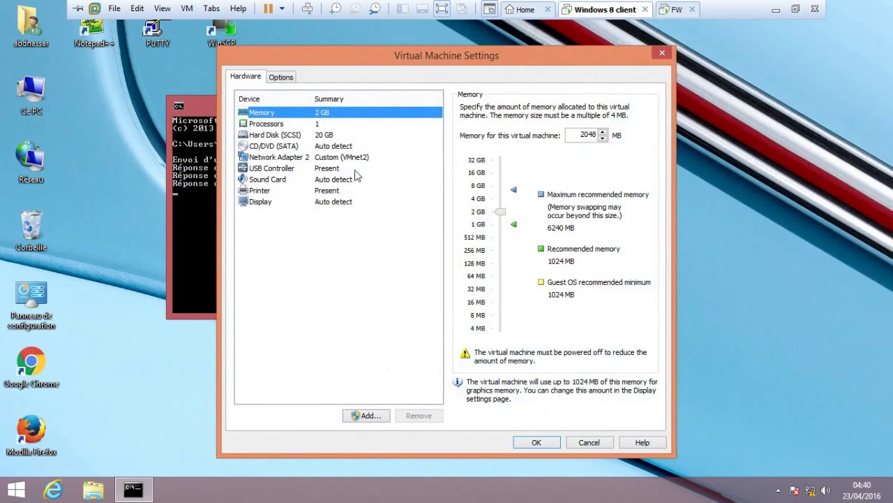
# Put the client's Network Adapter 2 on custom VMnet5, then switch to the FW machine.
pyautogui.click(344, 157)
pyautogui.click(487, 229)
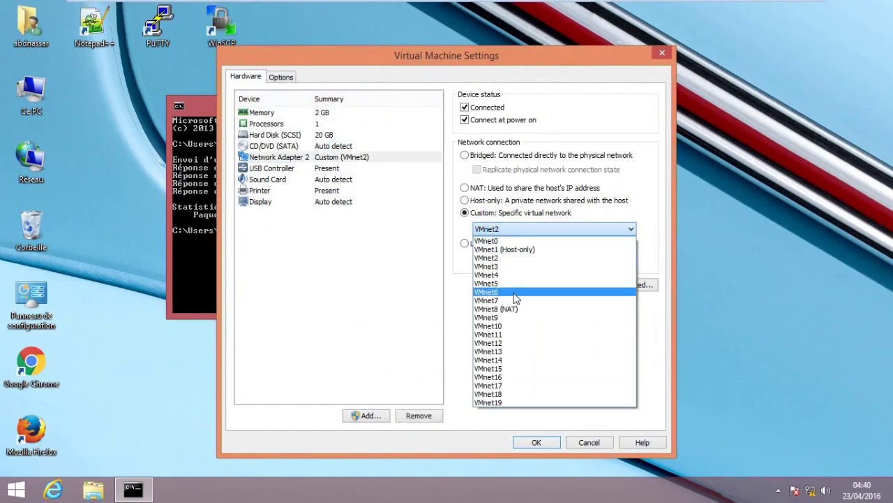
pyautogui.click(500, 283)
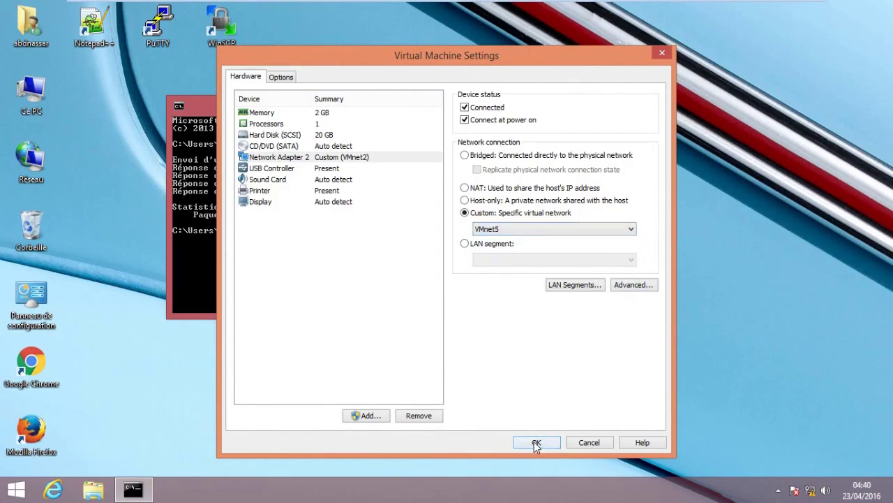
pyautogui.moveTo(446, 52); pyautogui.dragTo(525, 27)
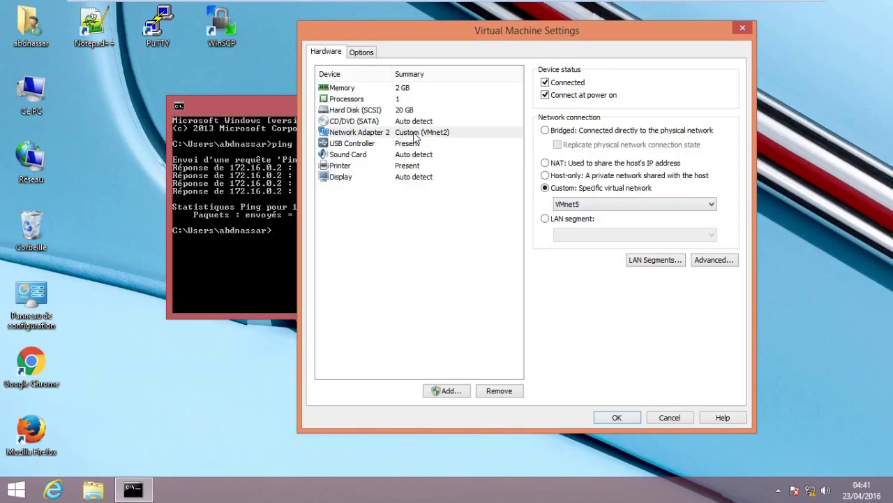
pyautogui.click(586, 207)
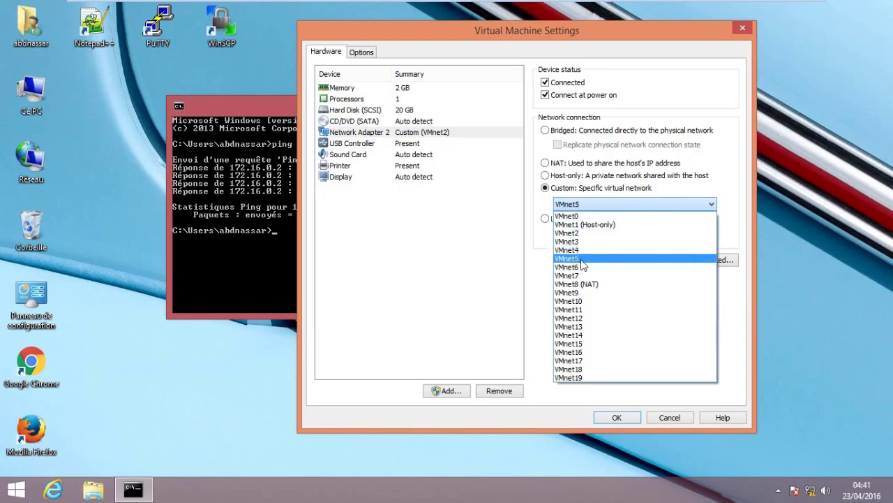
pyautogui.click(582, 260)
pyautogui.click(615, 417)
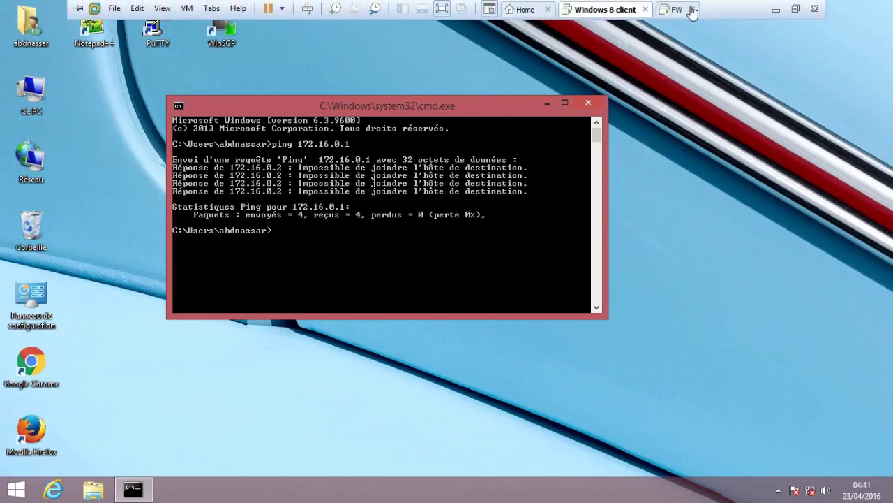
pyautogui.click(674, 9)
# Open the FW machine's settings to check that Network Adapter 2 uses VMnet5.
pyautogui.click(186, 9)
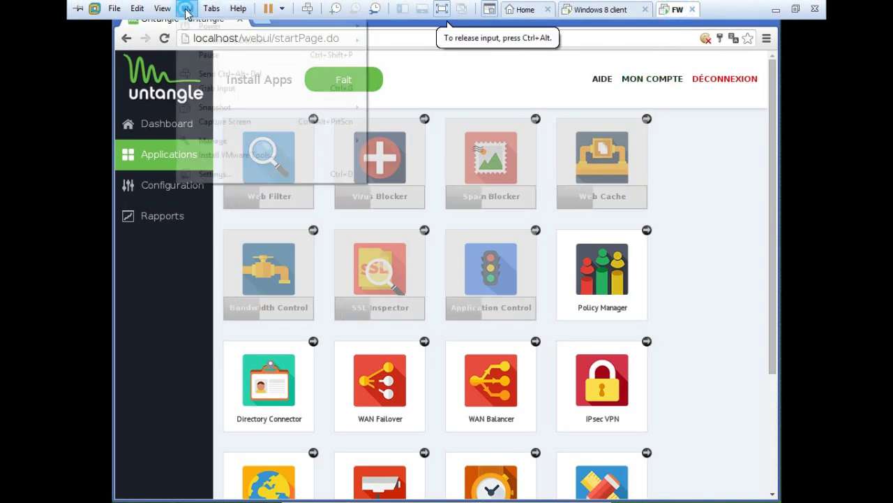
pyautogui.click(222, 174)
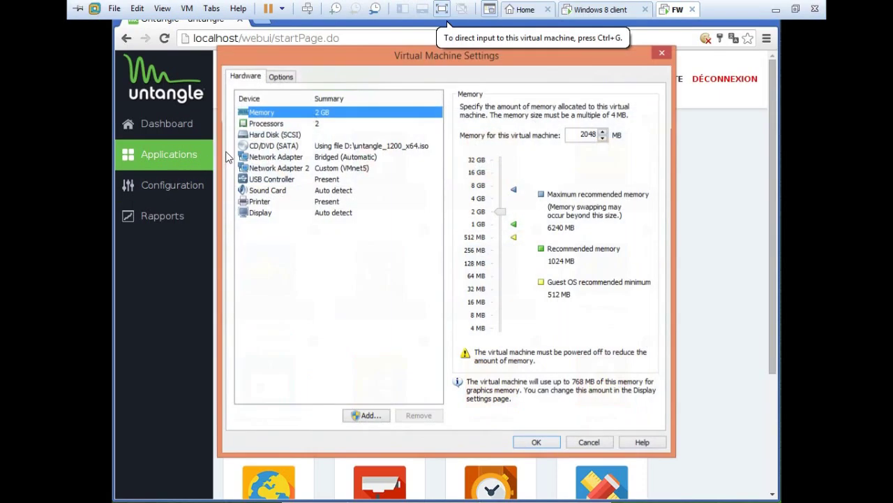
pyautogui.click(279, 169)
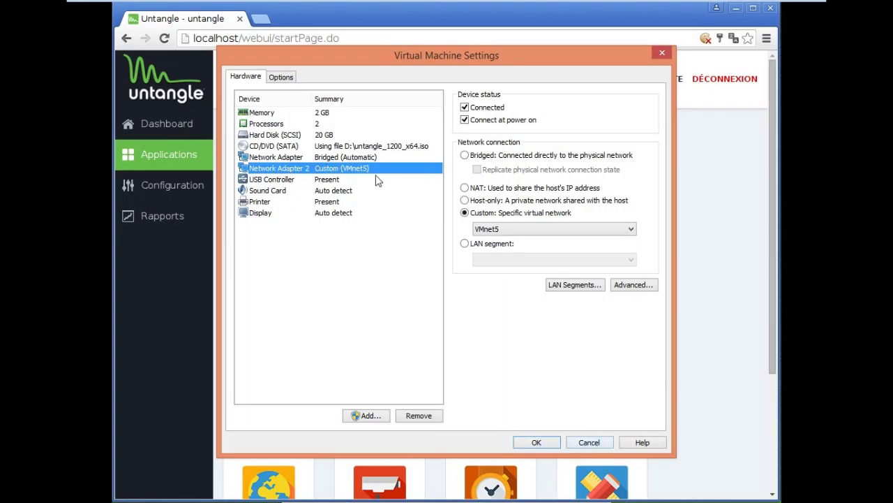
# Rerun ping 172.16.0.1 on the Windows 8 client, getting four replies with 0% loss.
pyautogui.click(568, 445)
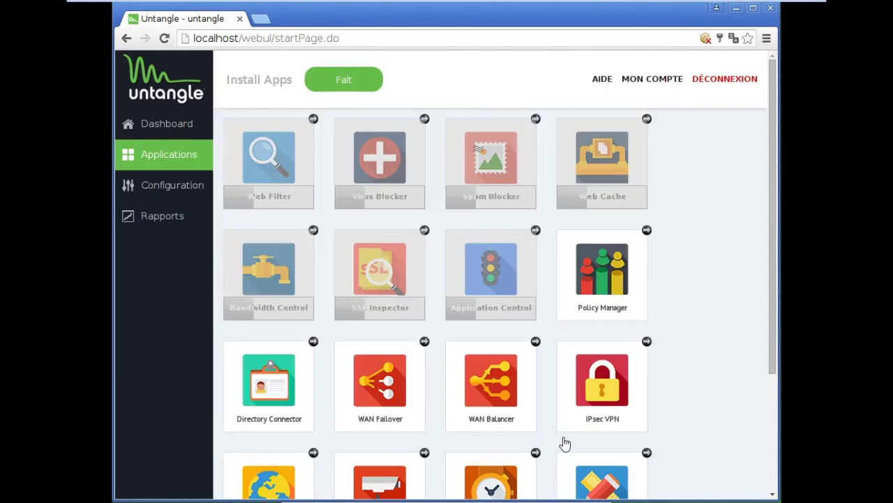
pyautogui.click(609, 15)
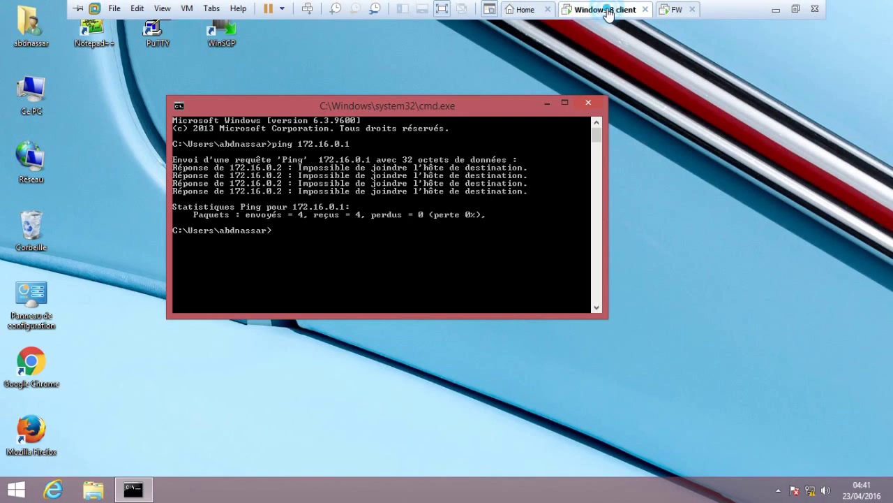
pyautogui.press('Up')
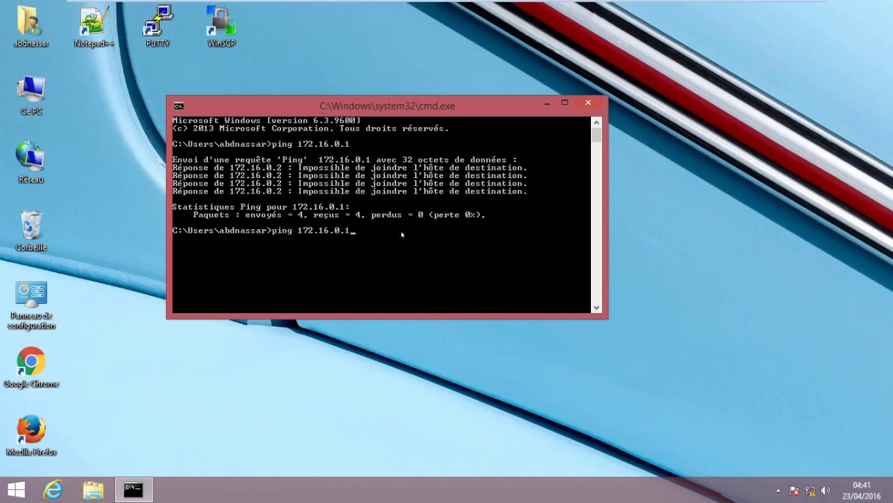
pyautogui.press('Return')
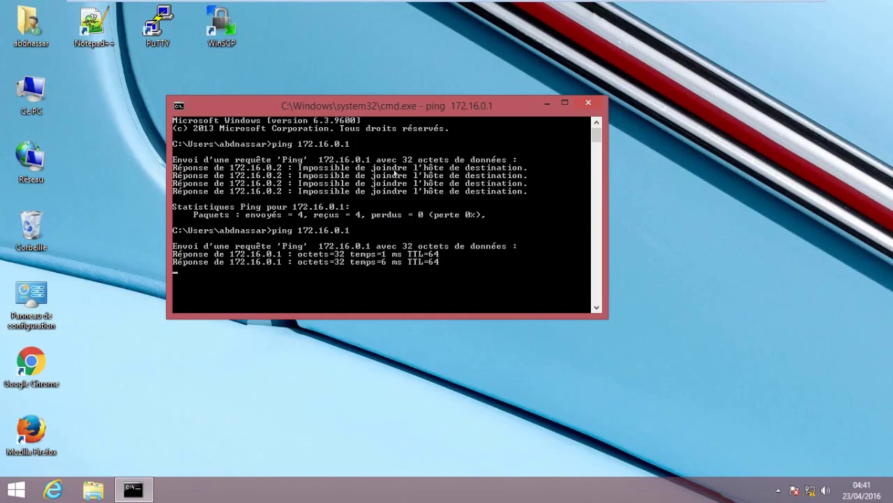
pyautogui.moveTo(382, 108); pyautogui.dragTo(418, 66)
pyautogui.moveTo(410, 78); pyautogui.dragTo(333, 85)
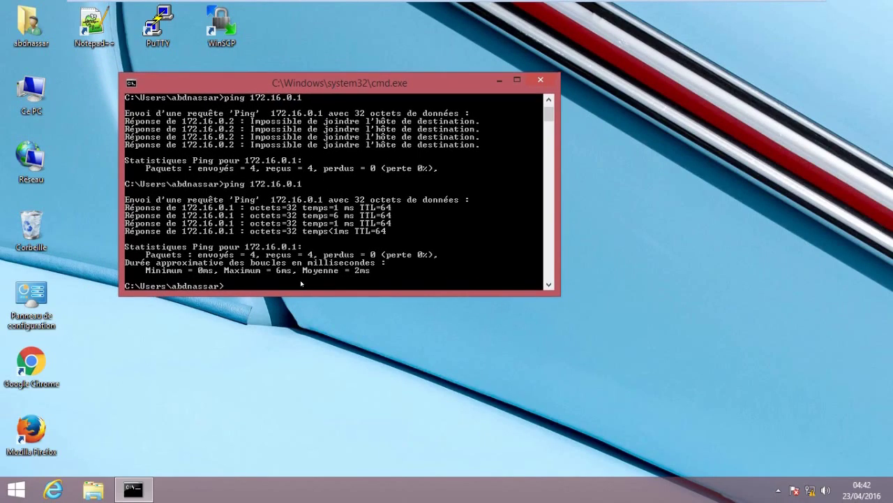
pyautogui.moveTo(290, 80); pyautogui.dragTo(429, 95)
# Launch Google Chrome from its desktop shortcut.
pyautogui.click(118, 200)
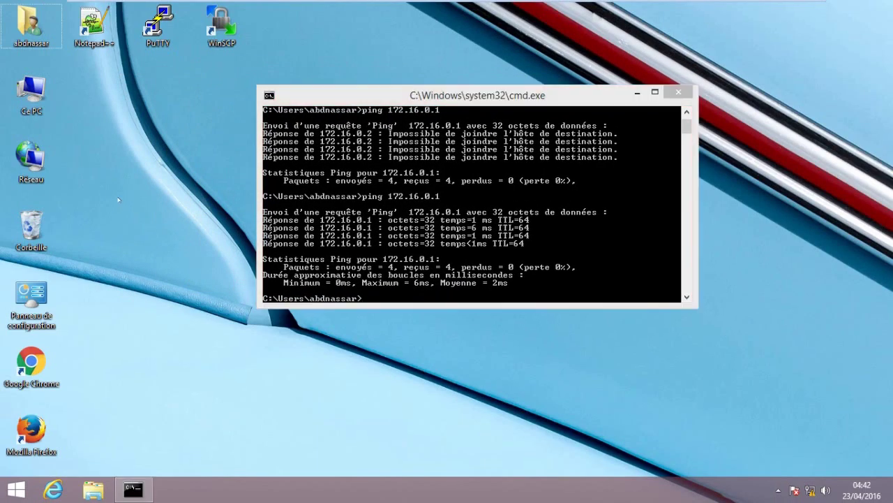
pyautogui.click(31, 364)
pyautogui.doubleClick(31, 365)
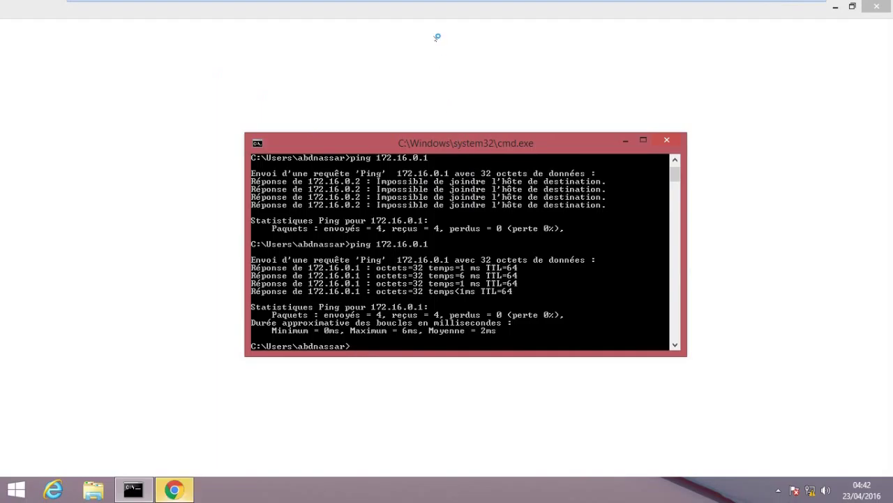
# Browse in Chrome to the firewall's address 172.16.0.1.
pyautogui.click(794, 490)
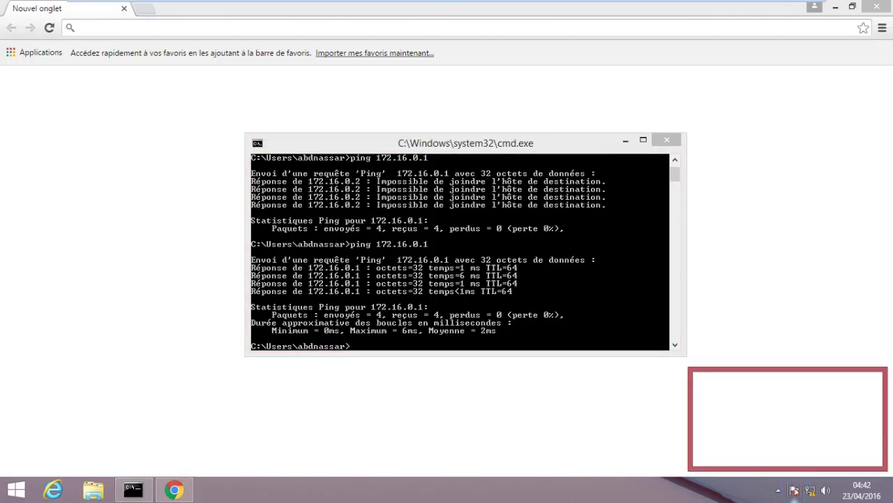
pyautogui.click(756, 233)
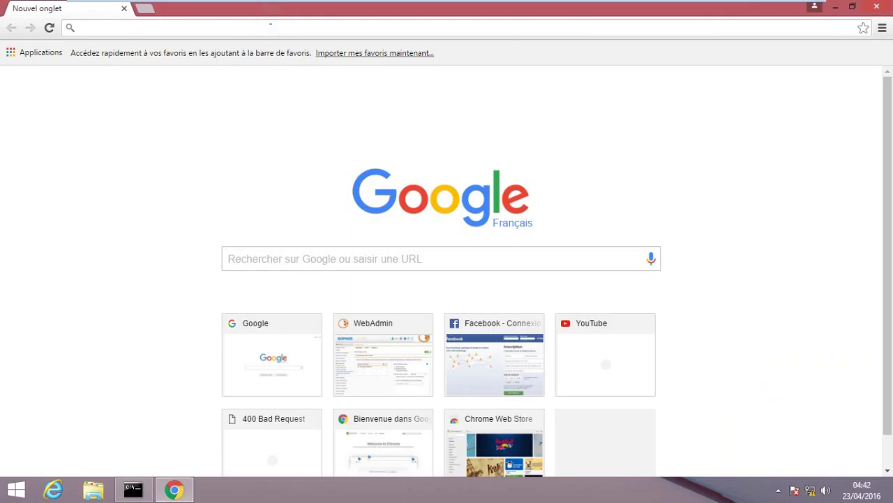
pyautogui.write('1')
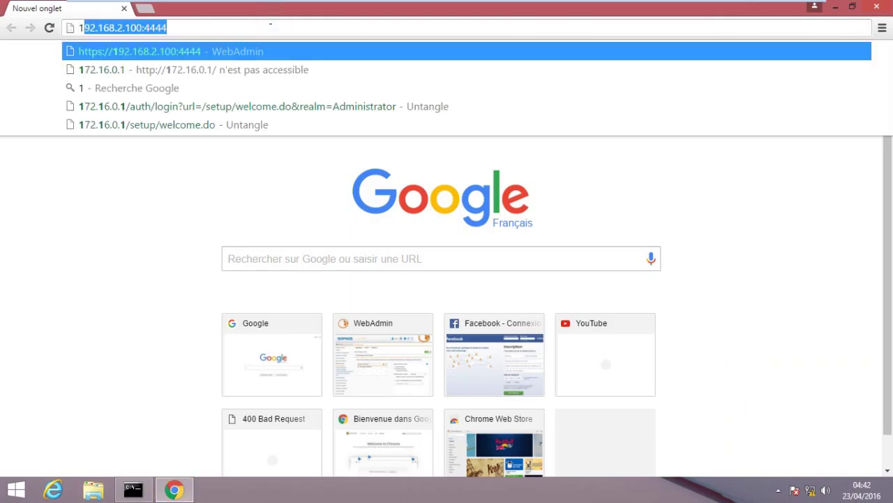
pyautogui.write('72.16.0.1')
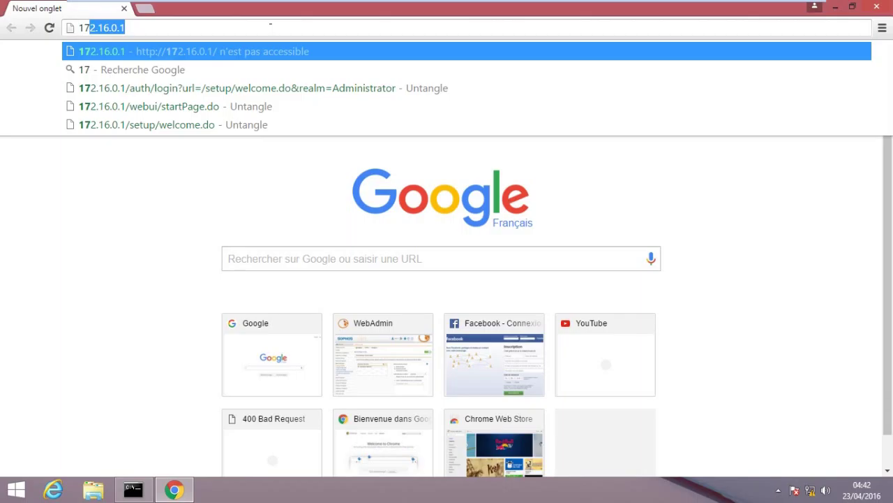
pyautogui.click(143, 27)
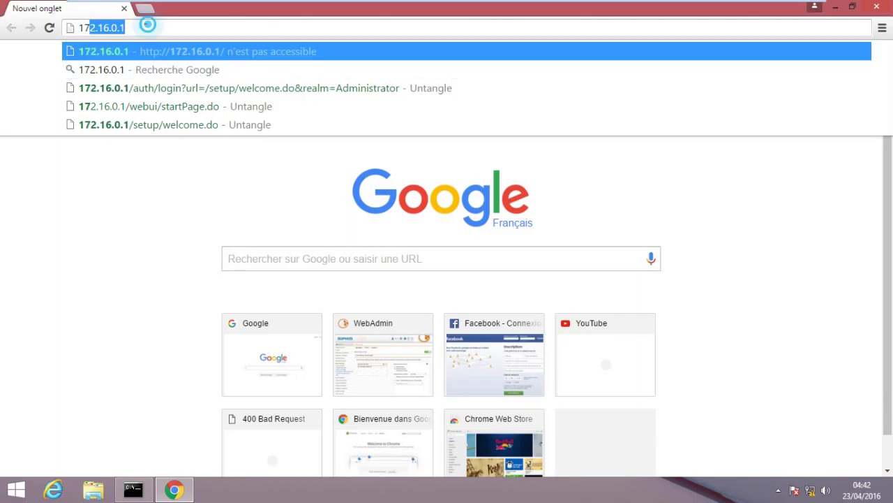
pyautogui.click(149, 50)
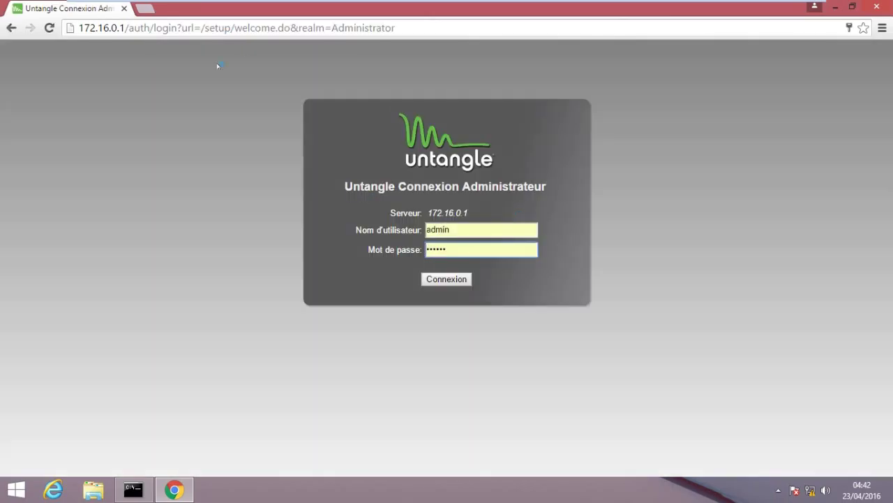
# Log in to Untangle using the saved admin username and autofilled password.
pyautogui.moveTo(400, 27); pyautogui.dragTo(124, 28)
pyautogui.click(108, 28)
pyautogui.doubleClick(464, 229)
pyautogui.press('Down')
pyautogui.press('Return')
pyautogui.click(474, 249)
pyautogui.hotkey('ctrl', 'a')
pyautogui.click(310, 242)
pyautogui.click(447, 279)
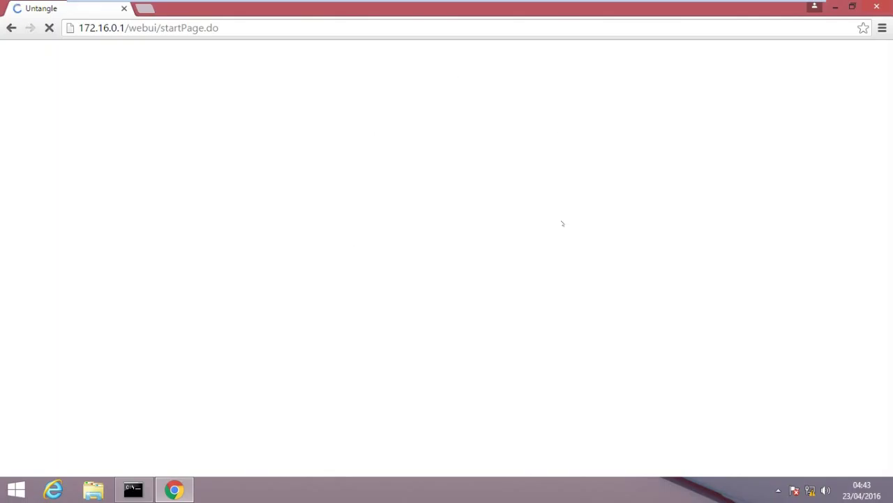
pyautogui.moveTo(487, 2)
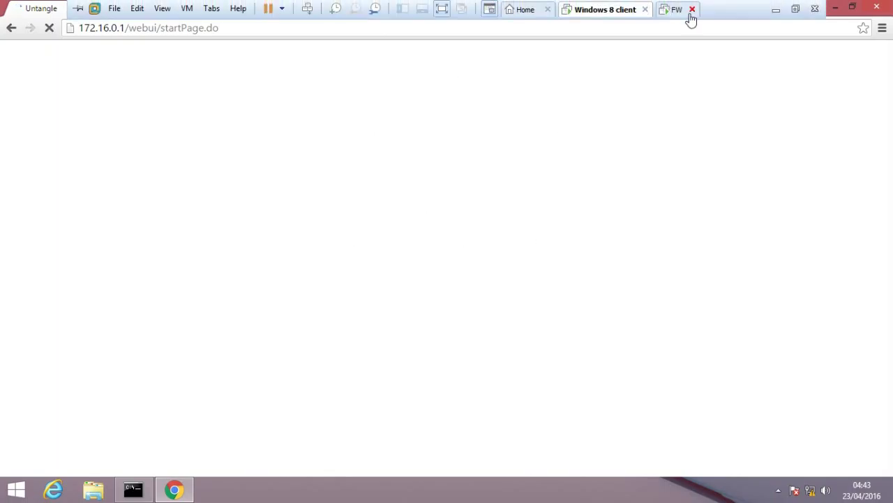
pyautogui.click(675, 10)
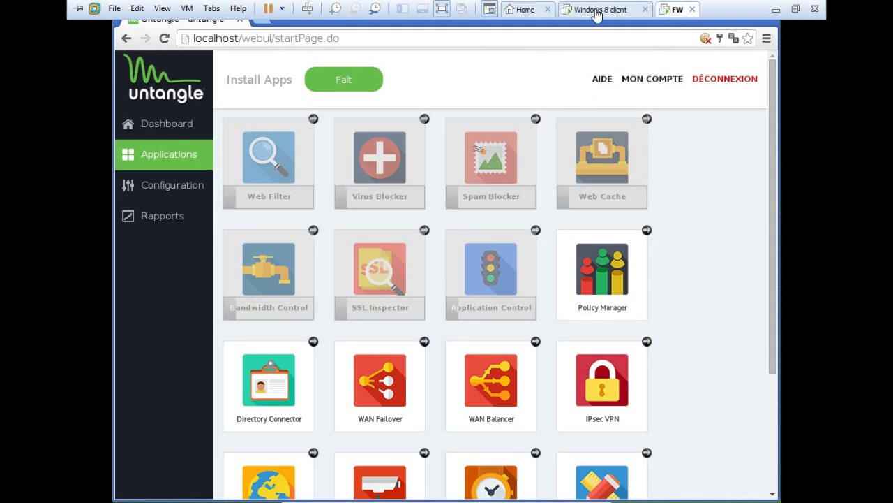
pyautogui.click(596, 11)
pyautogui.click(675, 11)
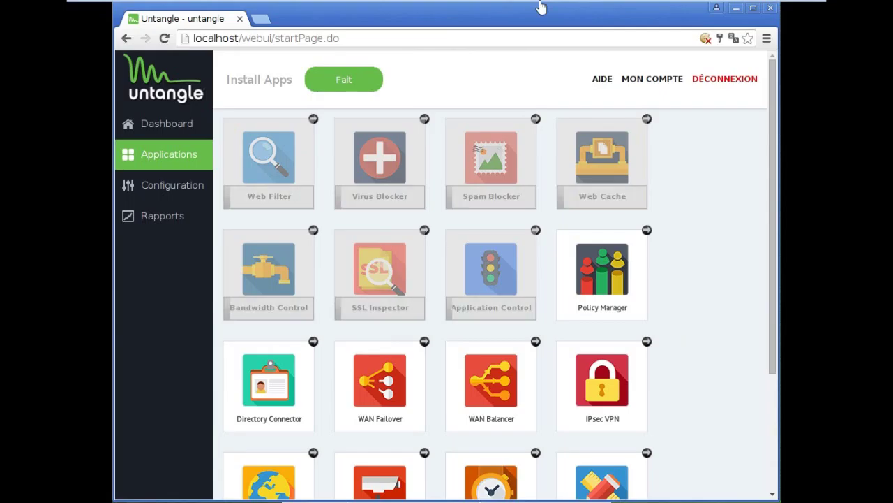
pyautogui.click(601, 8)
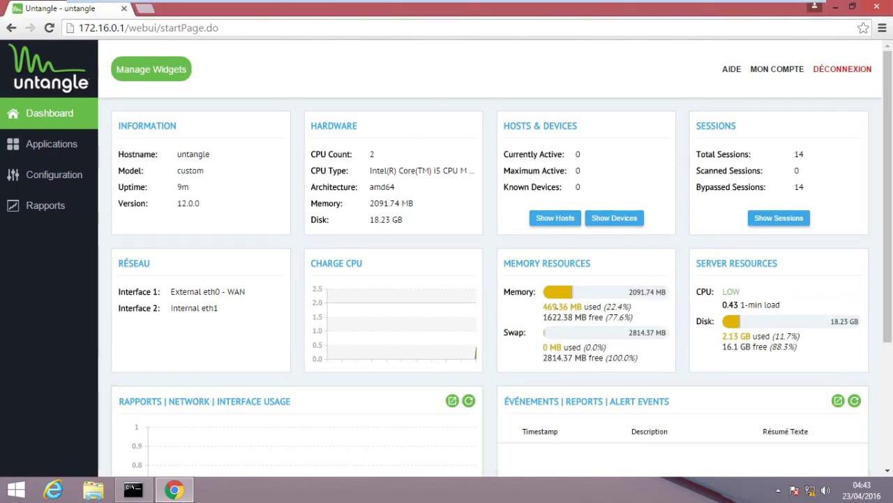
pyautogui.scroll(-2, 407, 326)
pyautogui.scroll(-3, 407, 326)
pyautogui.scroll(3, 393, 196)
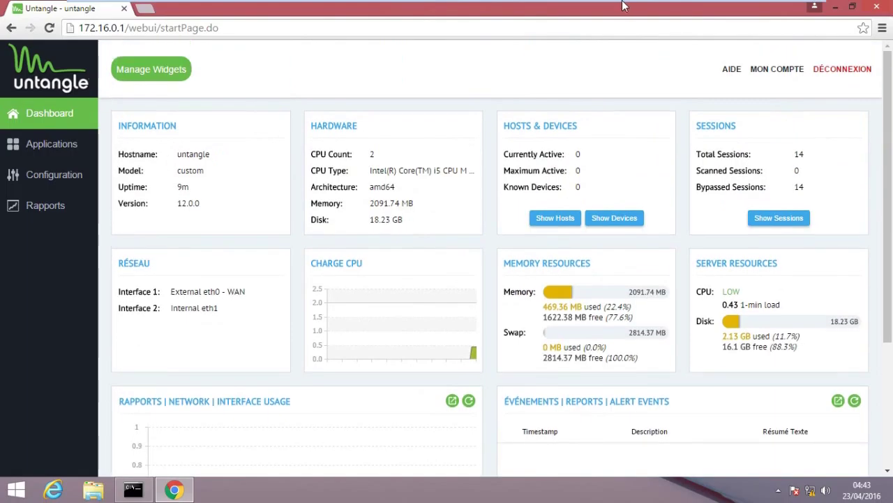
pyautogui.moveTo(603, 14)
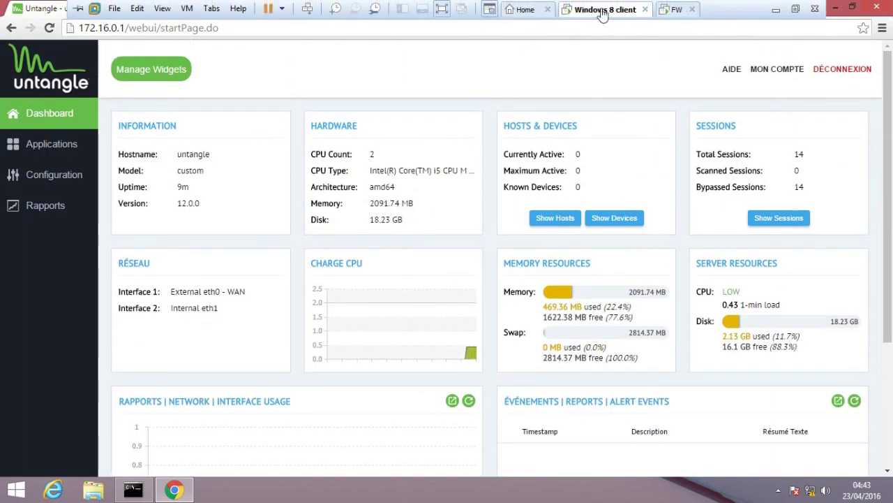
pyautogui.click(674, 9)
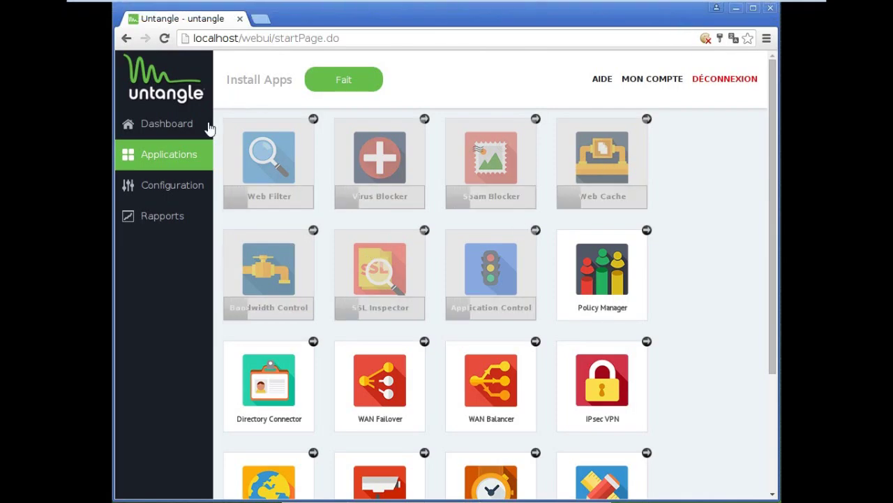
pyautogui.moveTo(538, 6)
pyautogui.click(604, 5)
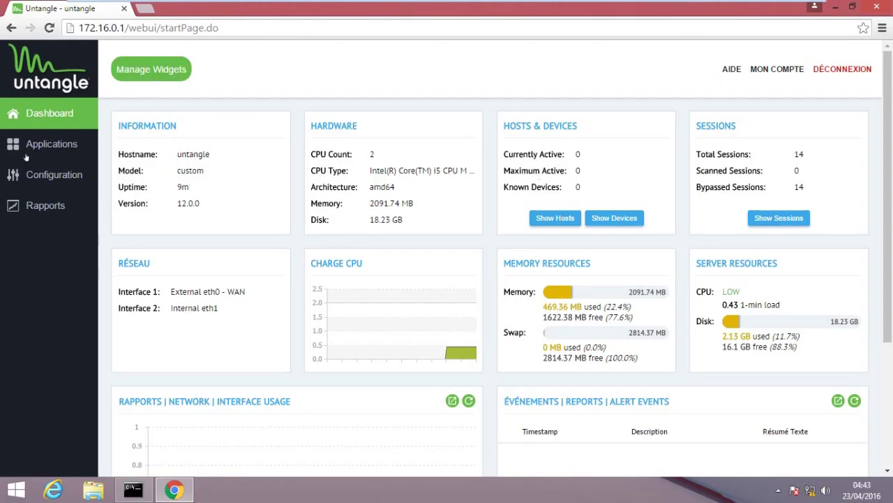
# Scroll through the installed apps from Web Filter Lite to Reports, then go to Configuration.
pyautogui.click(45, 145)
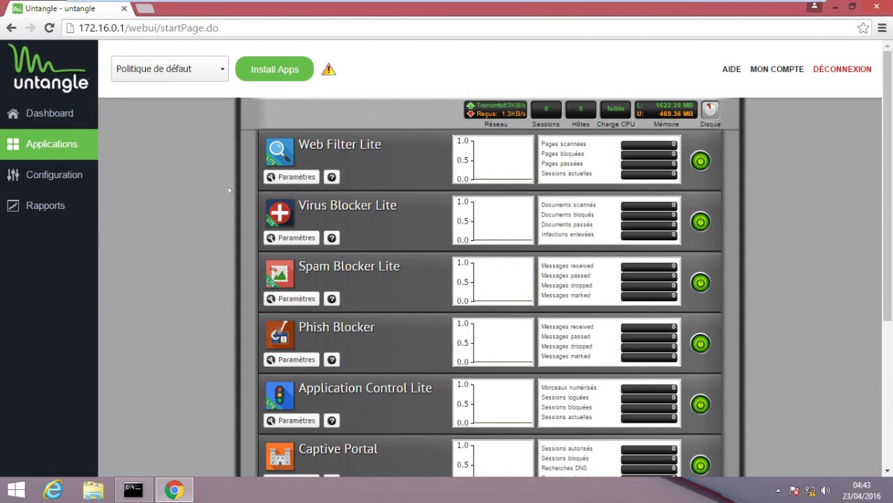
pyautogui.scroll(-3, 399, 230)
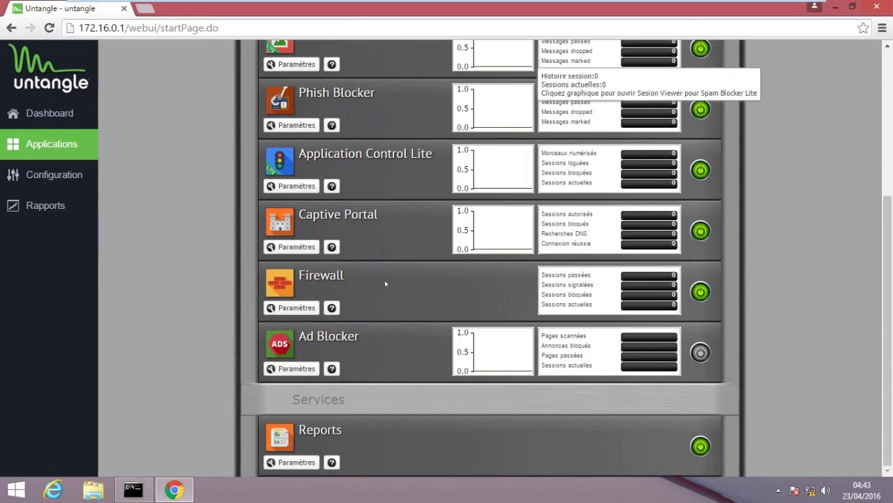
pyautogui.scroll(3, 385, 282)
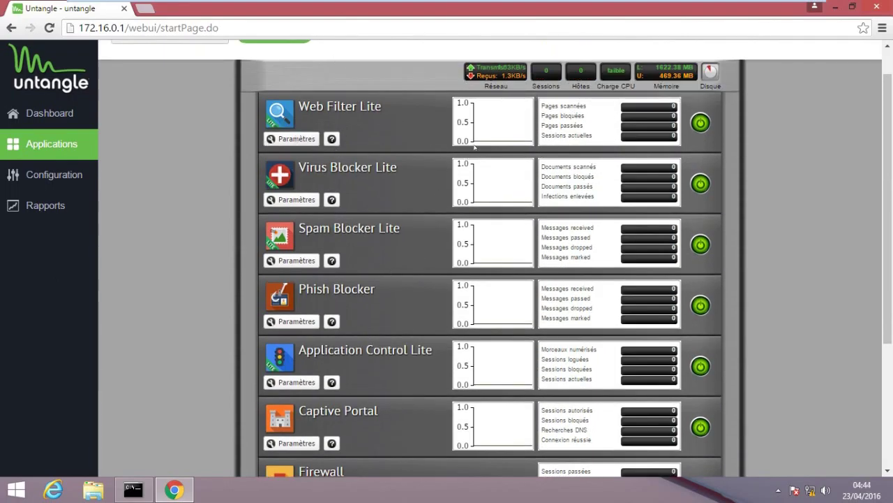
pyautogui.scroll(1, 394, 250)
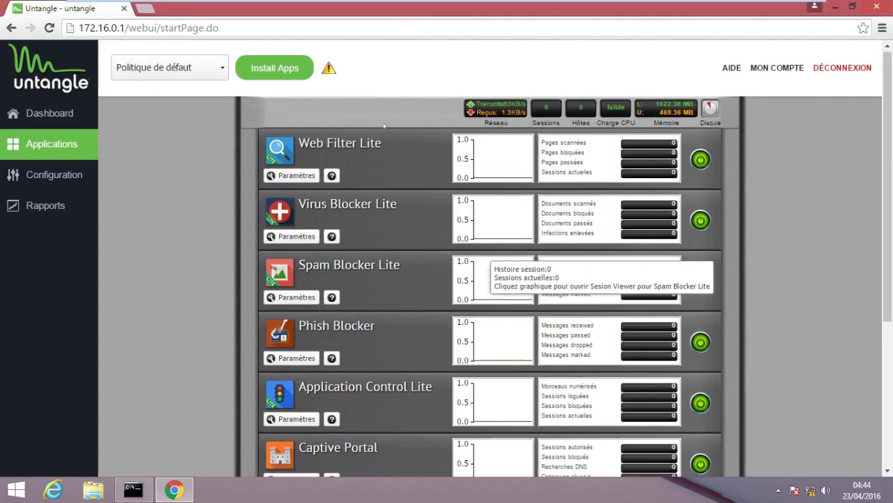
pyautogui.scroll(-3, 321, 293)
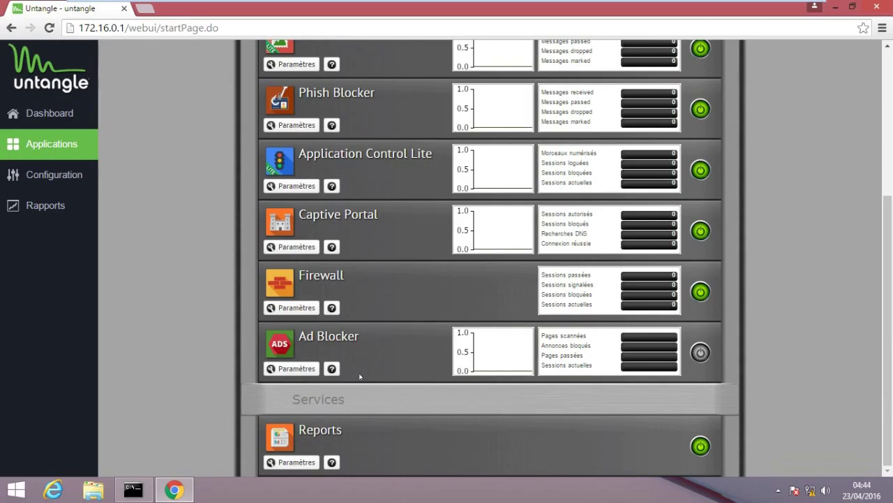
pyautogui.scroll(3, 342, 202)
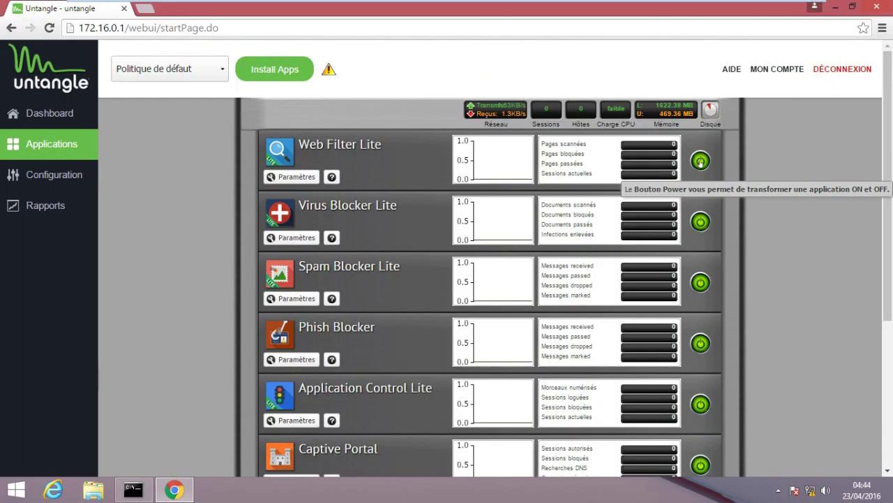
pyautogui.scroll(-3, 696, 224)
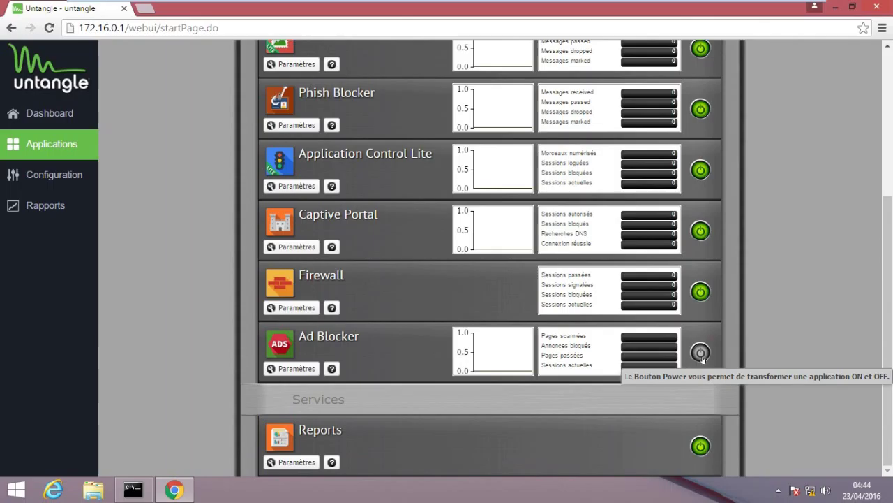
pyautogui.scroll(3, 391, 307)
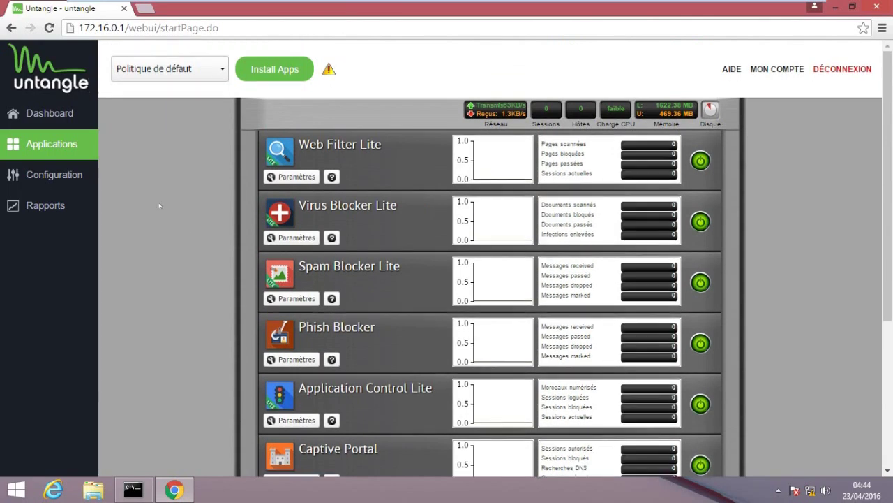
pyautogui.click(46, 174)
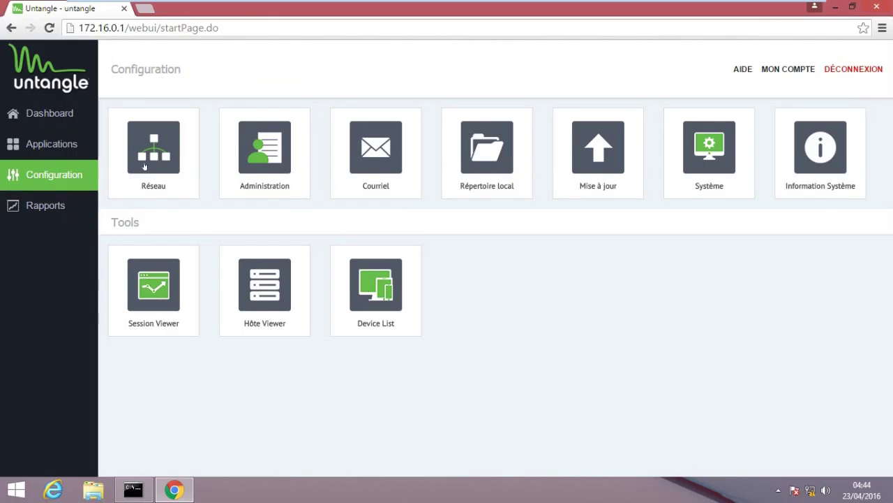
# Review the Administration tabs: Adresse publique, Certificats, SNMP, Thèmes, Rapports; cancel without changes.
pyautogui.click(340, 305)
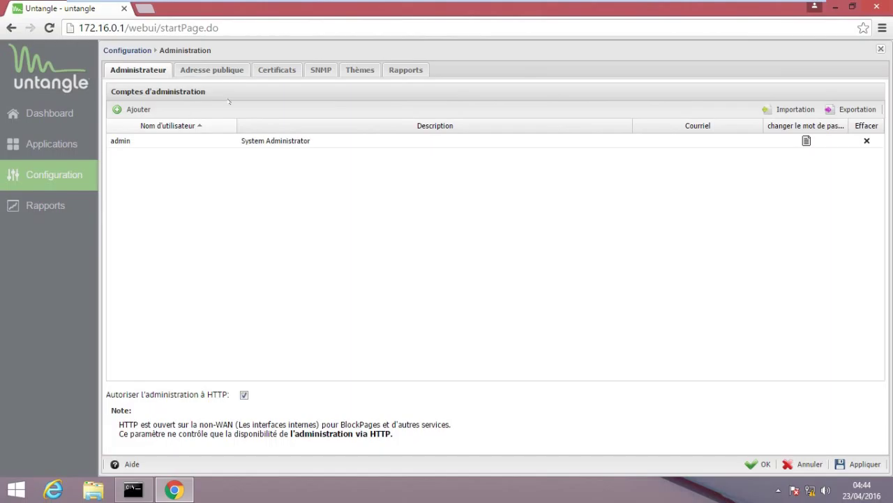
pyautogui.click(210, 70)
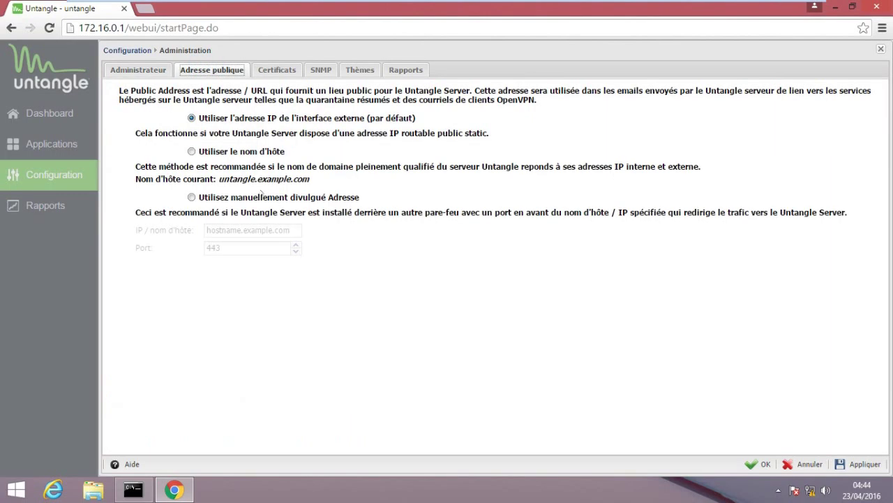
pyautogui.click(277, 70)
pyautogui.click(321, 69)
pyautogui.click(360, 70)
pyautogui.click(405, 70)
pyautogui.click(113, 70)
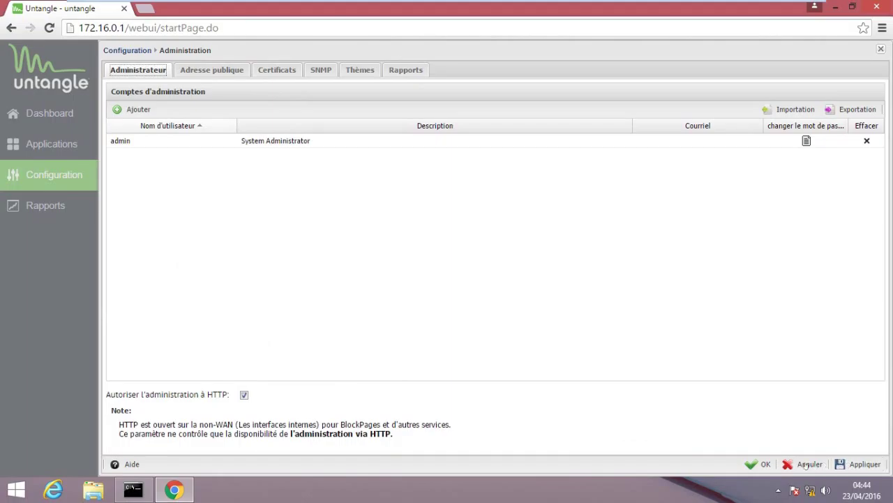
pyautogui.click(804, 464)
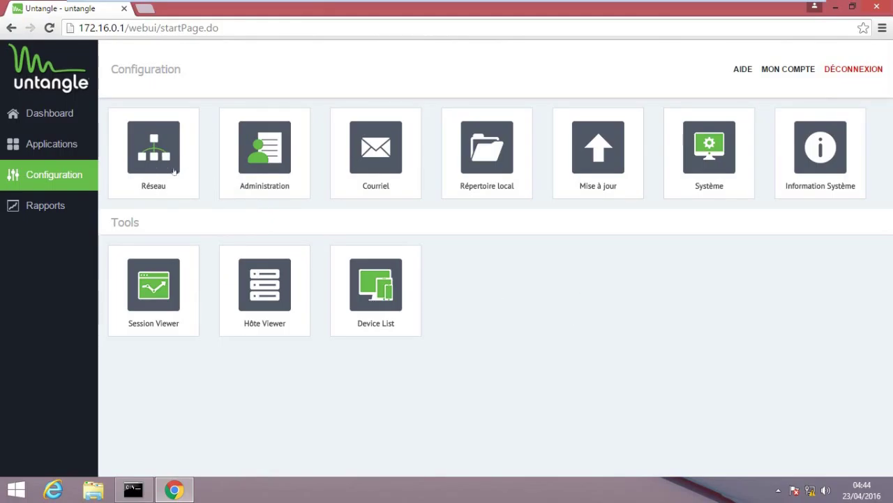
# Go from Applications back to Configuration and open the Réseau interfaces list (External 192.168.1.5/24, Internal 172.16.0.1/24).
pyautogui.click(52, 143)
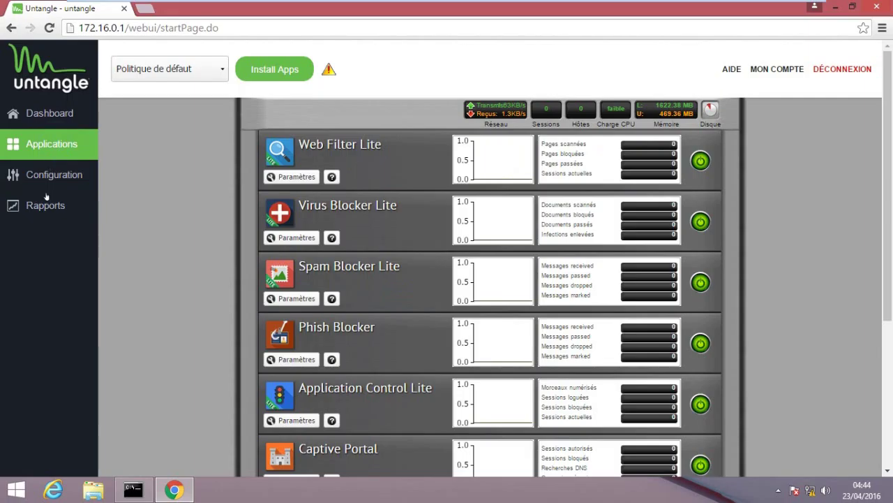
pyautogui.click(49, 176)
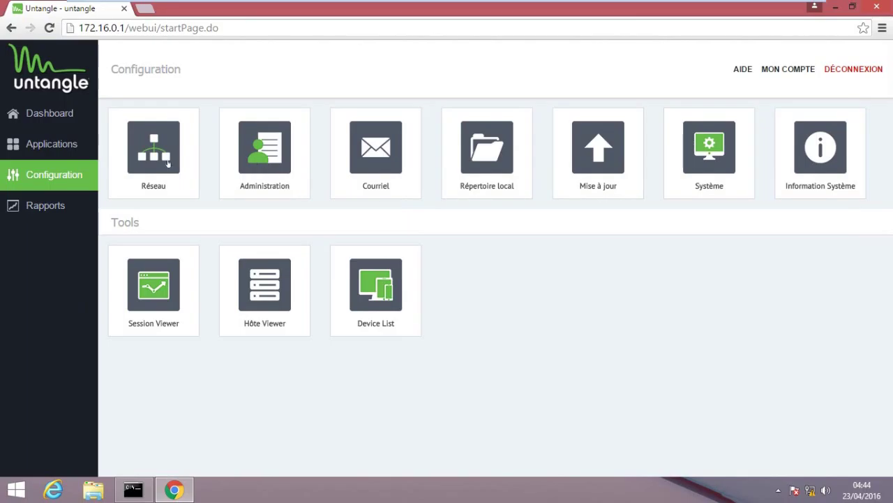
pyautogui.click(168, 164)
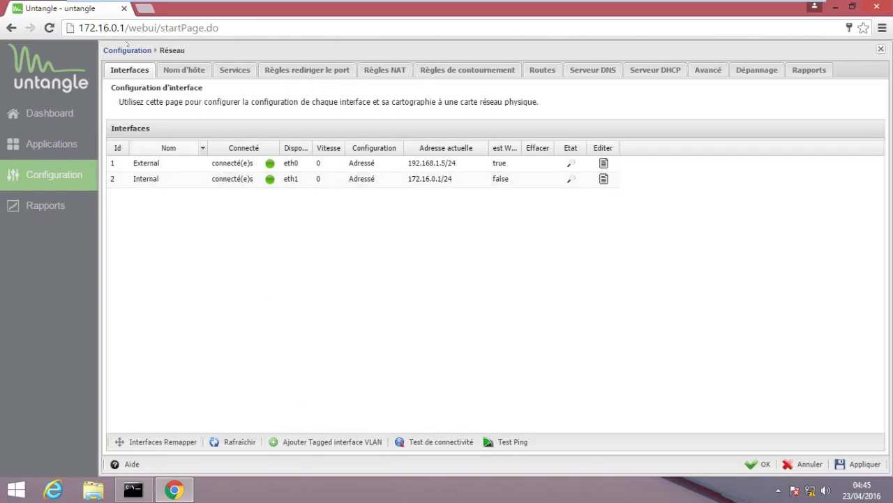
# On the Nom d'hôte tab, check hostname untangle, domain example.com and the dynamic DNS service list, leaving it unset.
pyautogui.click(186, 73)
pyautogui.moveTo(231, 103); pyautogui.dragTo(178, 109)
pyautogui.click(247, 121)
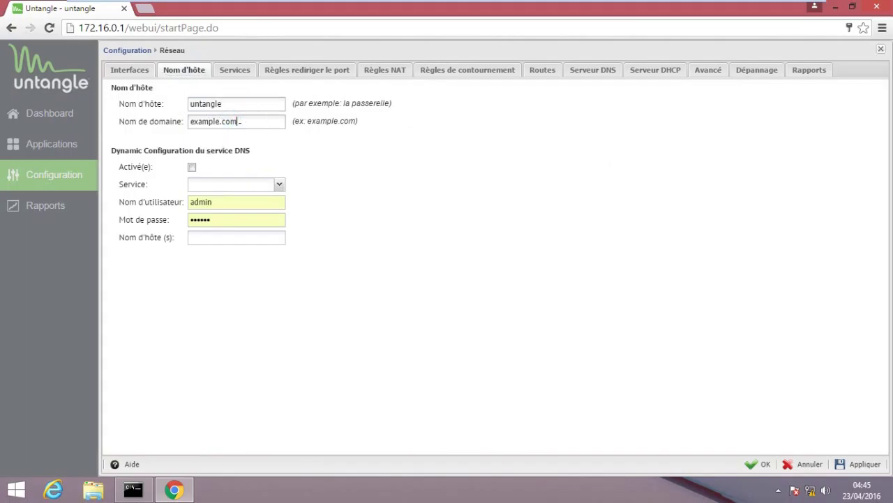
pyautogui.click(278, 184)
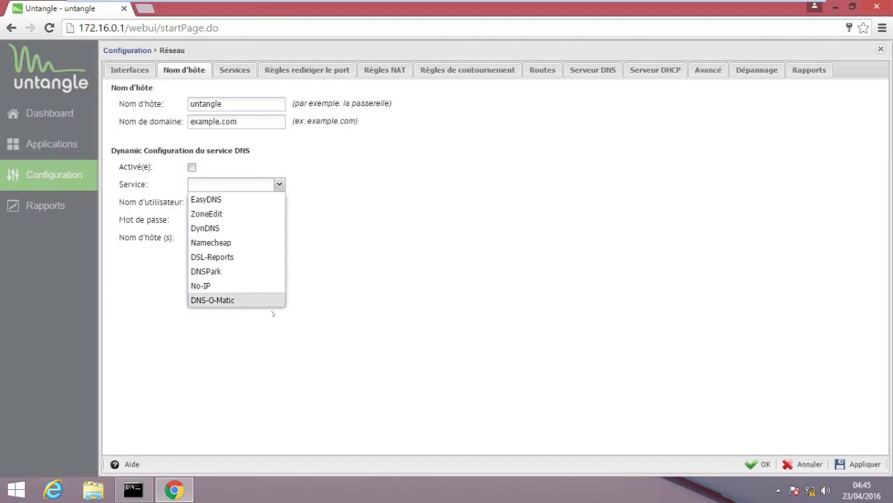
pyautogui.click(285, 355)
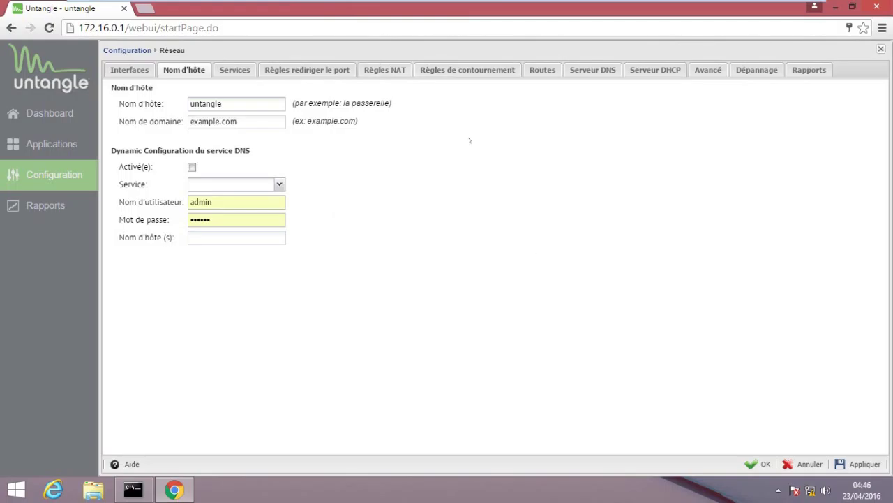
pyautogui.moveTo(500, 3)
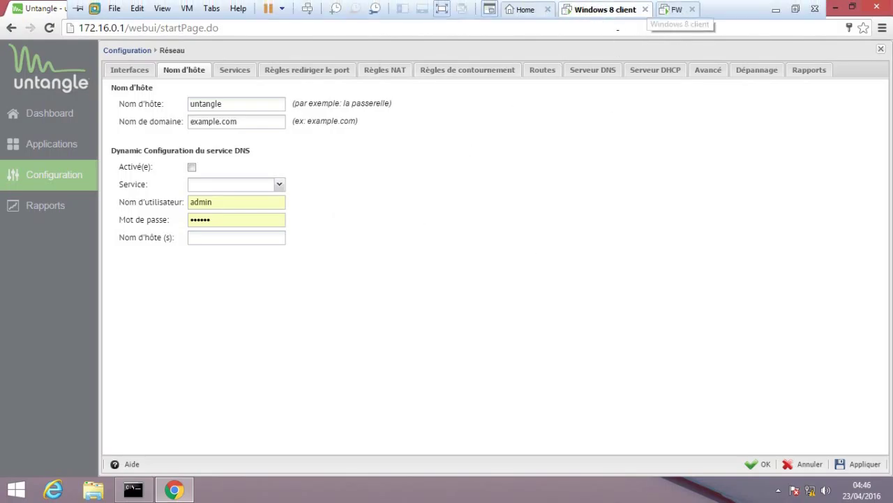
pyautogui.moveTo(621, 1)
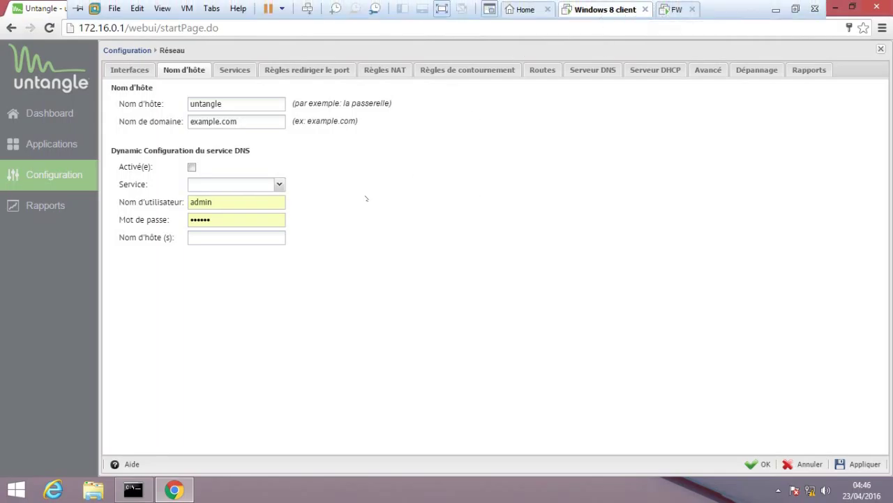
pyautogui.click(417, 315)
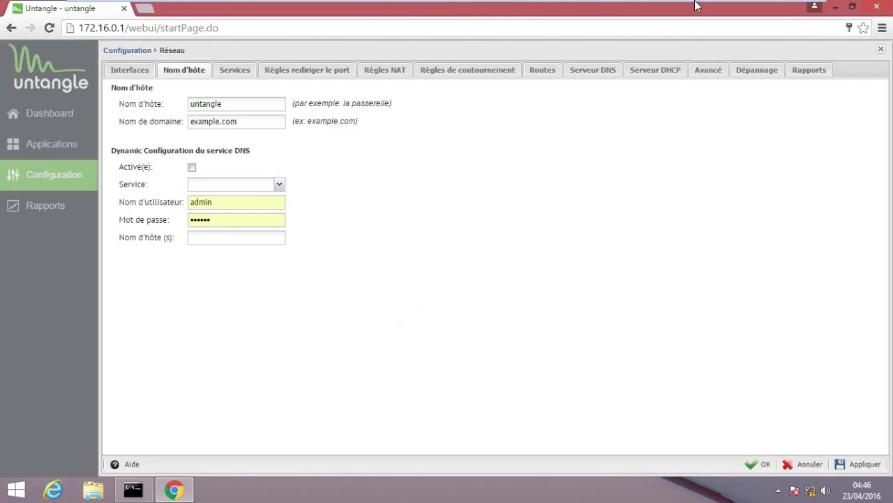
pyautogui.moveTo(697, 4)
pyautogui.tripleClick(251, 150)
pyautogui.click(114, 148)
pyautogui.moveTo(259, 150); pyautogui.dragTo(112, 165)
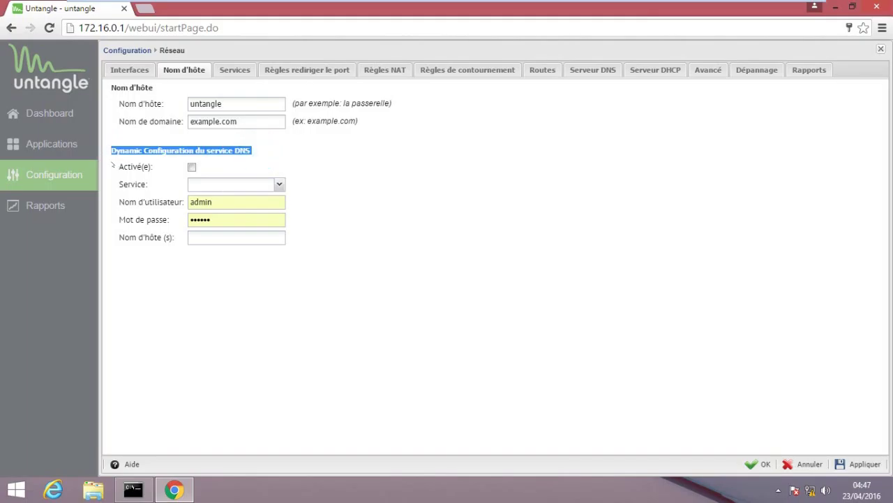
pyautogui.click(309, 153)
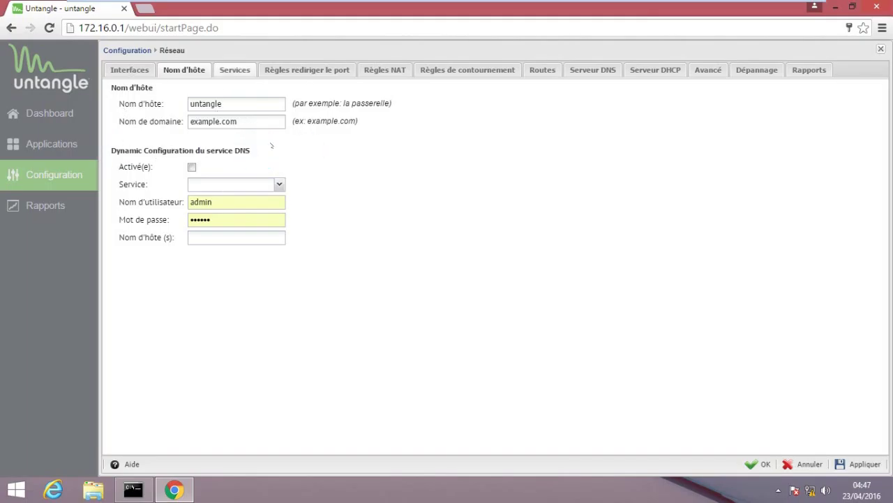
pyautogui.click(250, 331)
pyautogui.click(280, 184)
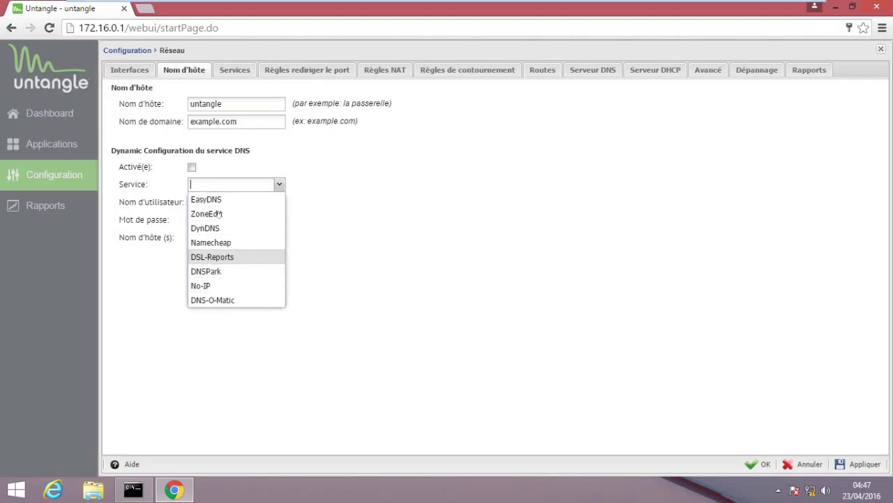
pyautogui.click(396, 344)
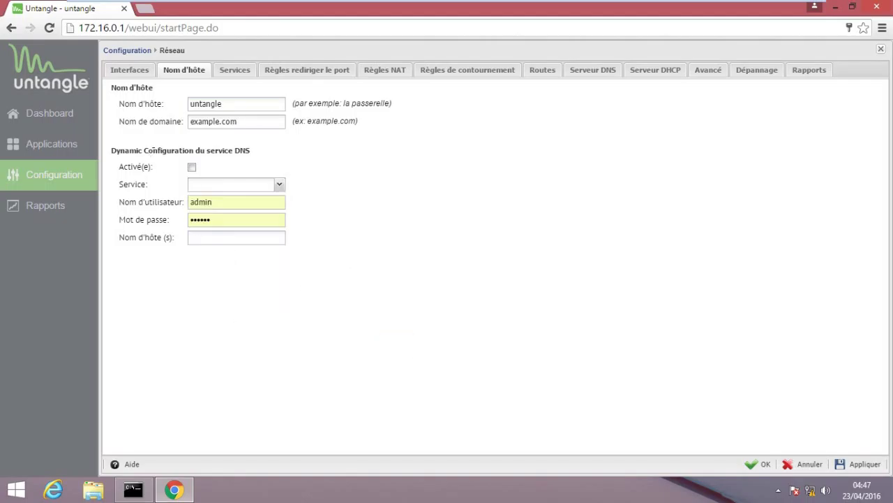
pyautogui.click(243, 184)
# Review the Services tab's local port settings, including the HTTPS port and HTTP port 80.
pyautogui.click(235, 70)
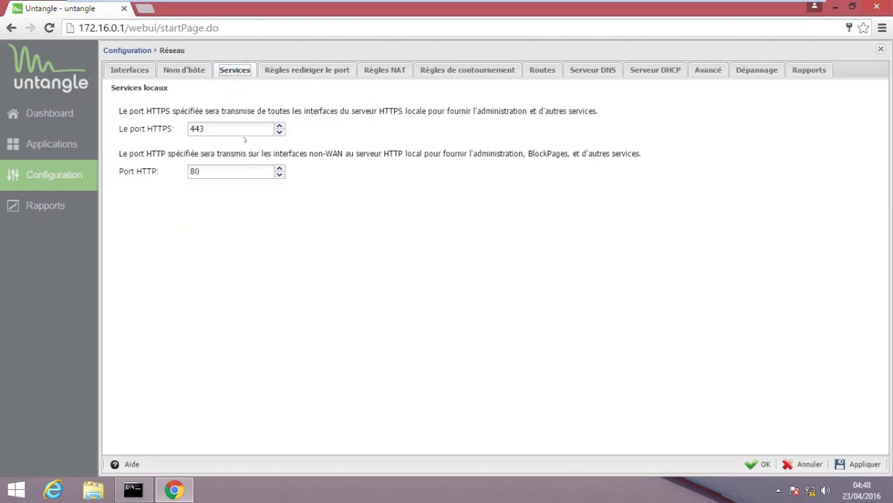
pyautogui.click(123, 130)
pyautogui.doubleClick(210, 171)
pyautogui.click(180, 237)
# Browse the port forwarding, NAT, routes, DNS server, DHCP server and advanced network tabs.
pyautogui.click(272, 72)
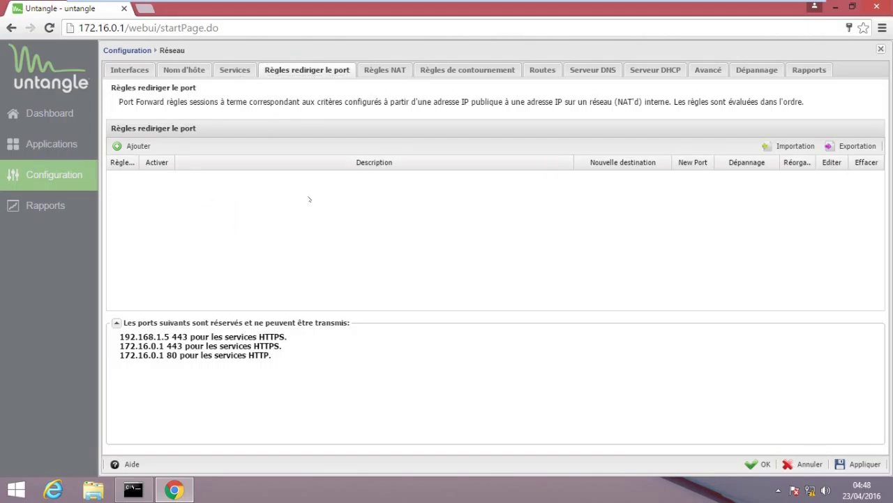
pyautogui.click(386, 70)
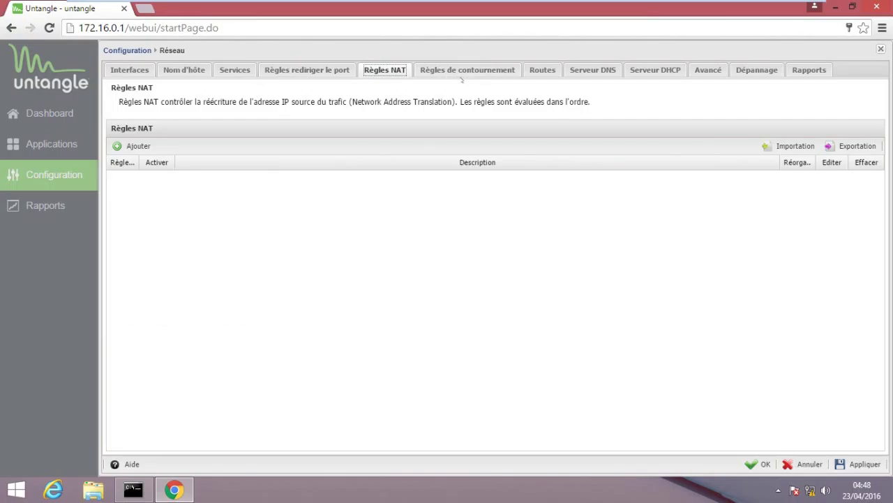
pyautogui.click(544, 70)
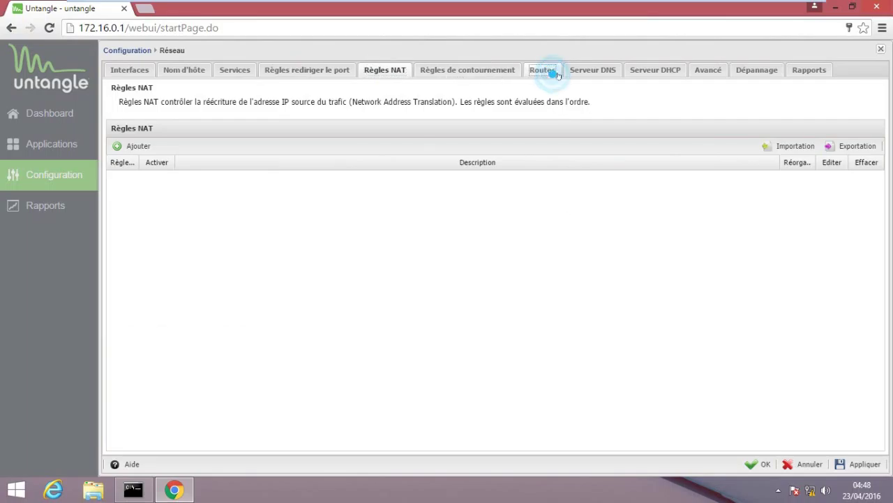
pyautogui.click(589, 72)
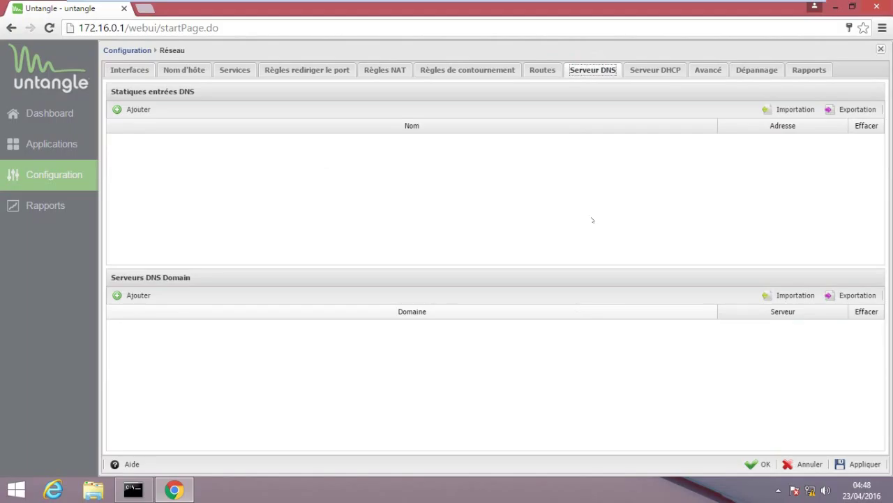
pyautogui.click(656, 69)
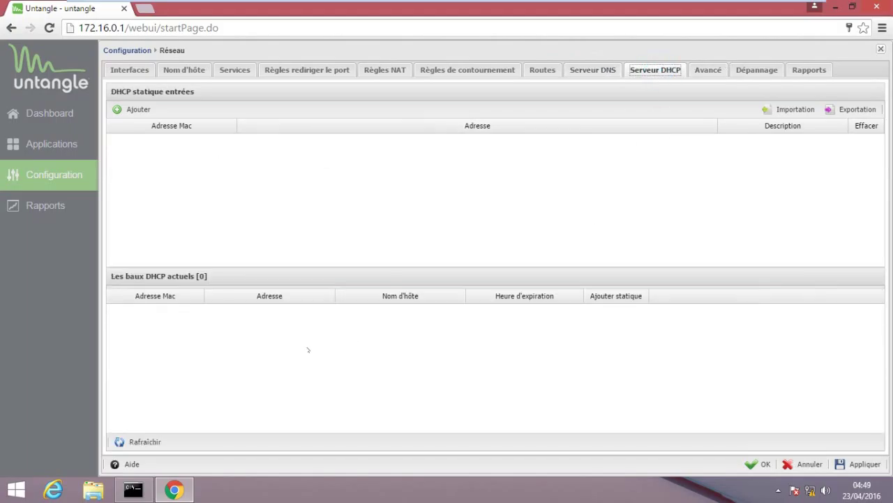
pyautogui.click(707, 70)
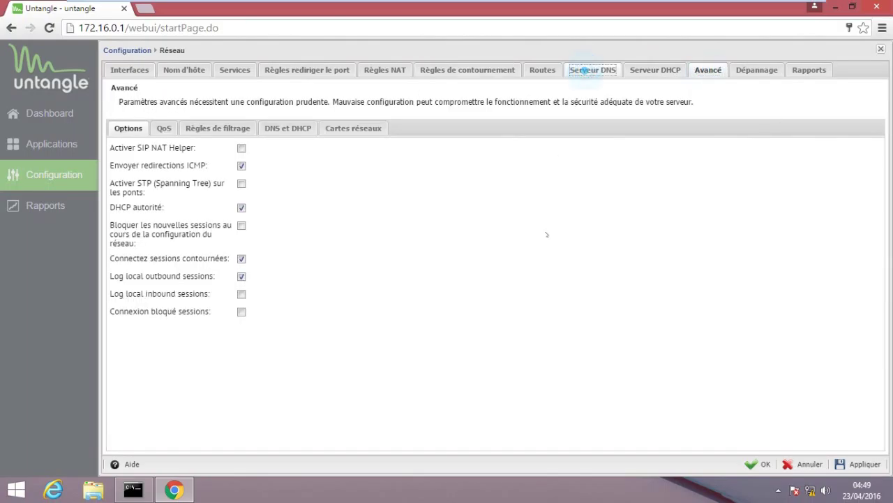
pyautogui.click(593, 70)
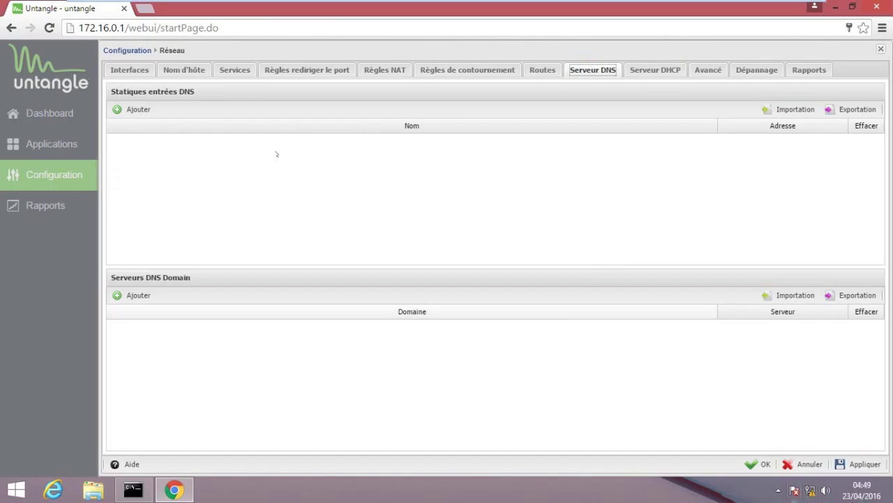
pyautogui.click(655, 68)
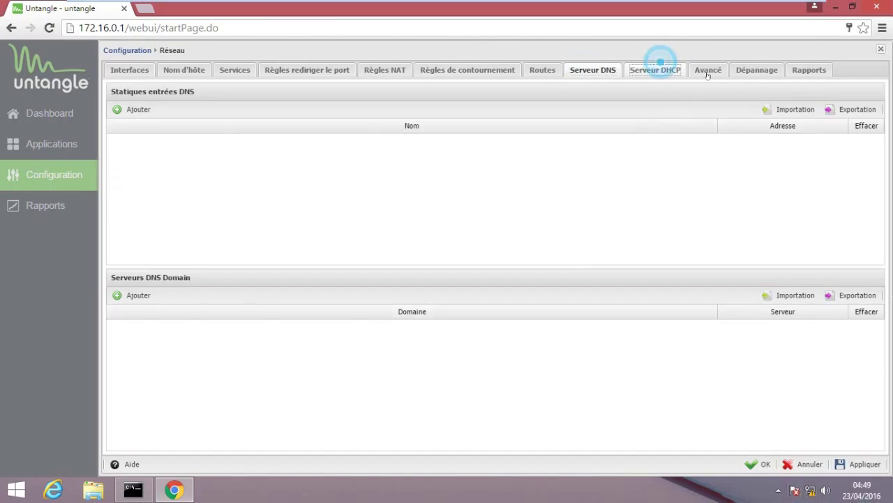
pyautogui.click(129, 154)
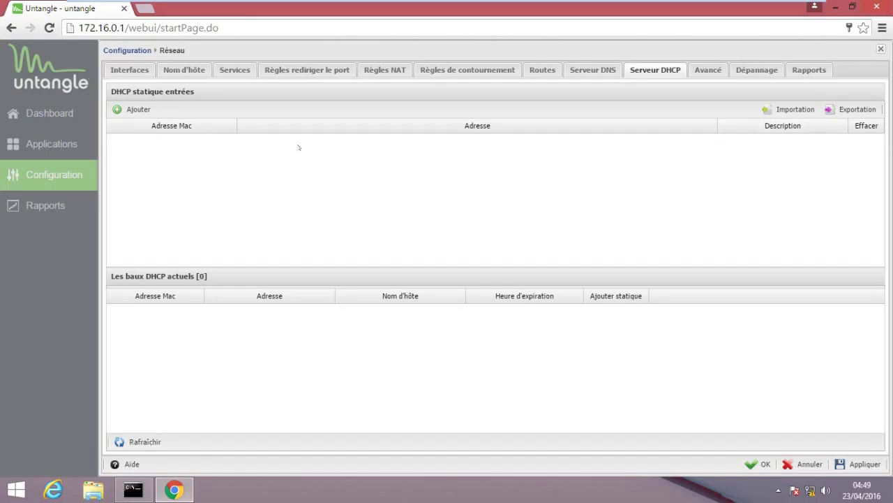
pyautogui.click(809, 71)
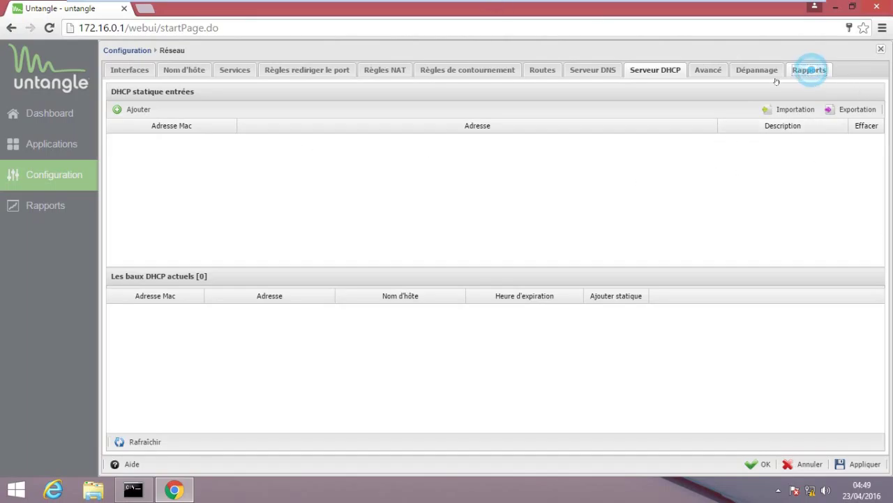
# Show the Dépannage tab's list of available network troubleshooting tests.
pyautogui.click(754, 72)
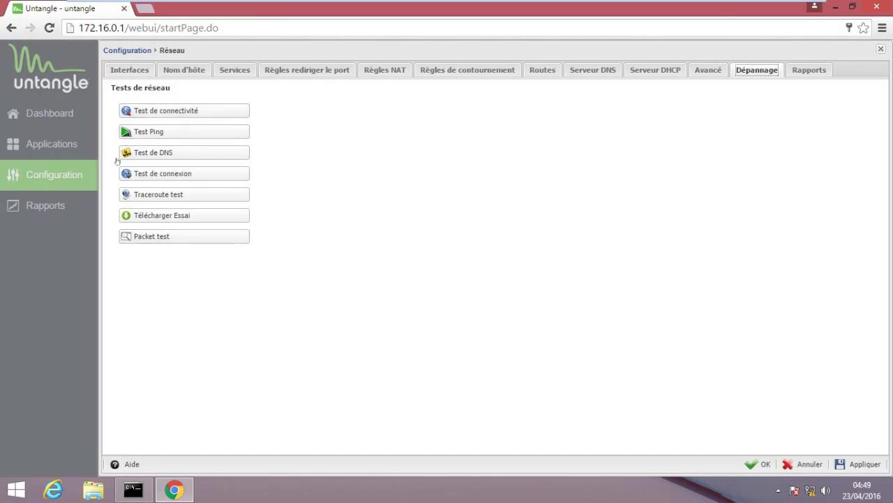
pyautogui.click(521, 269)
pyautogui.click(416, 198)
pyautogui.click(428, 14)
# Close Chrome and the command prompt window on the Windows 8 client.
pyautogui.click(874, 6)
pyautogui.moveTo(492, 149); pyautogui.dragTo(447, 117)
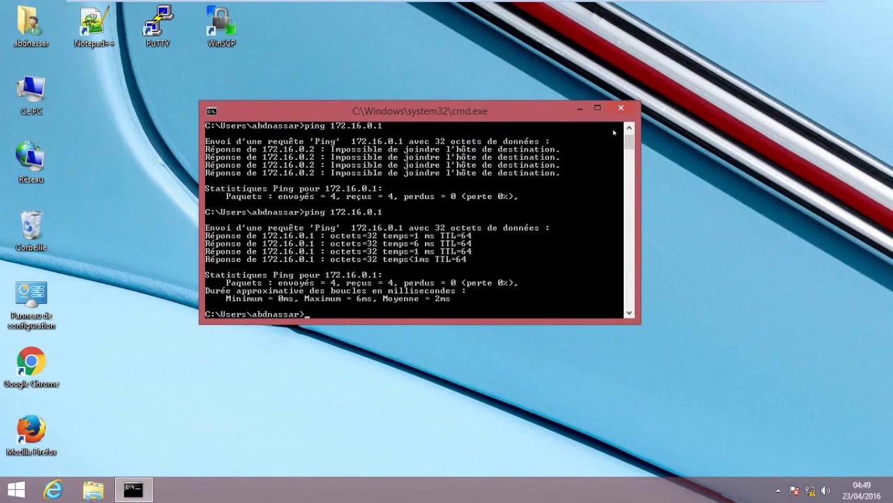
pyautogui.click(622, 108)
# Switch to the FW virtual machine, showing Untangle's Applications page with apps installing.
pyautogui.moveTo(485, 6)
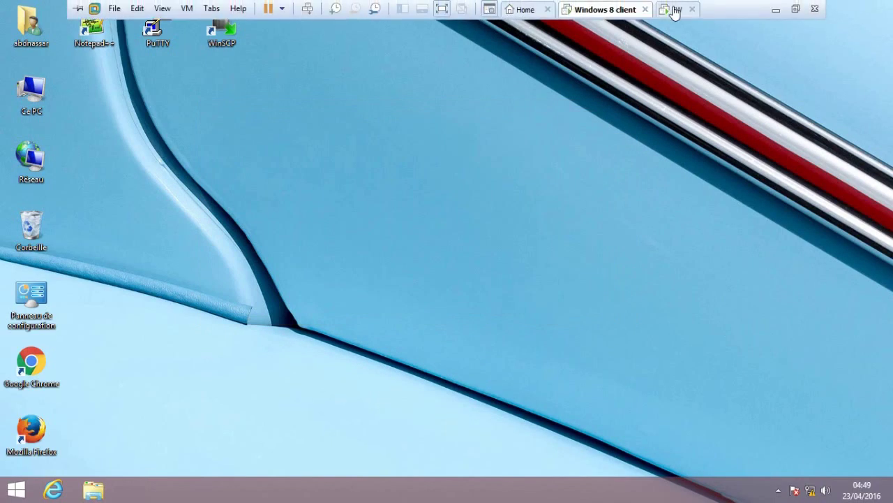
pyautogui.click(676, 9)
pyautogui.click(694, 220)
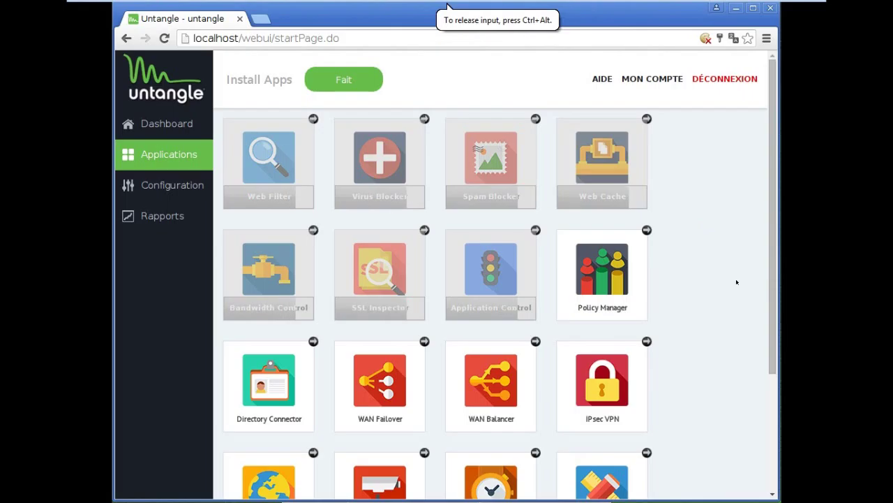
pyautogui.scroll(-2, 773, 109)
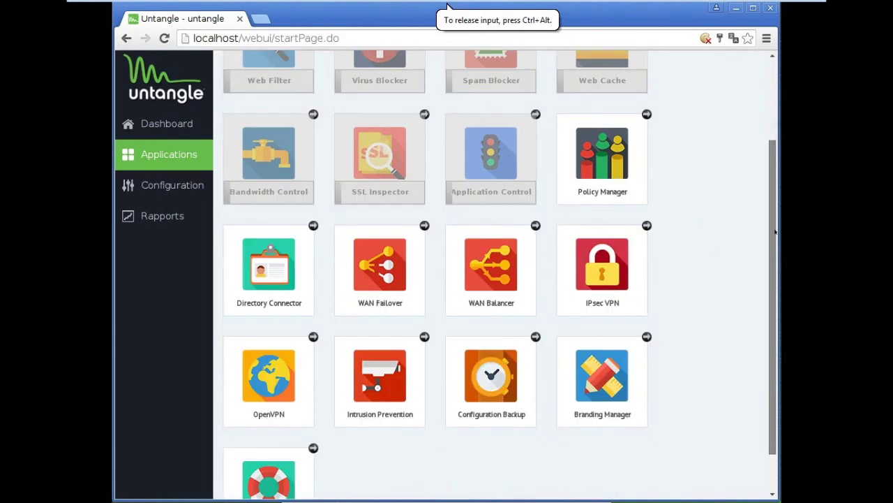
pyautogui.scroll(2, 768, 86)
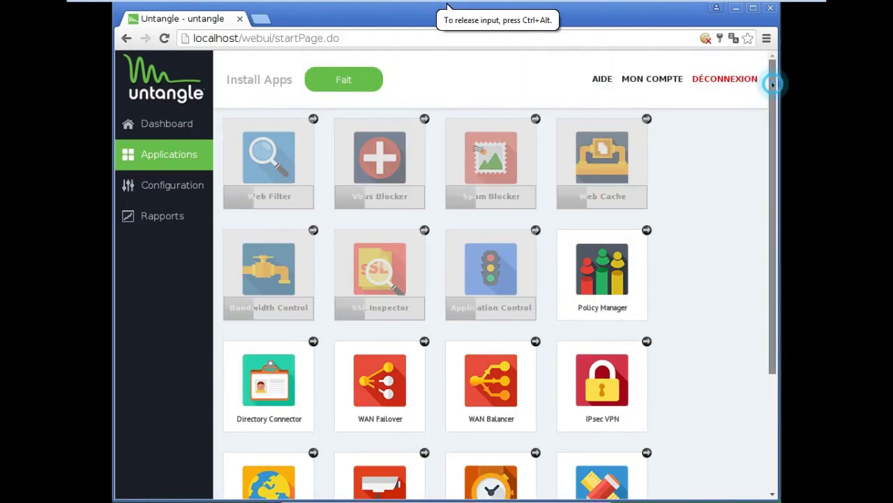
pyautogui.click(734, 271)
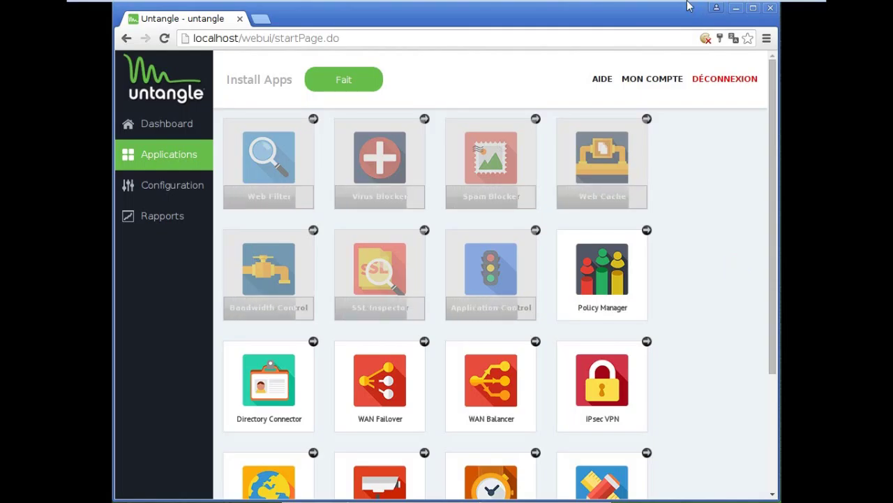
pyautogui.moveTo(690, 4)
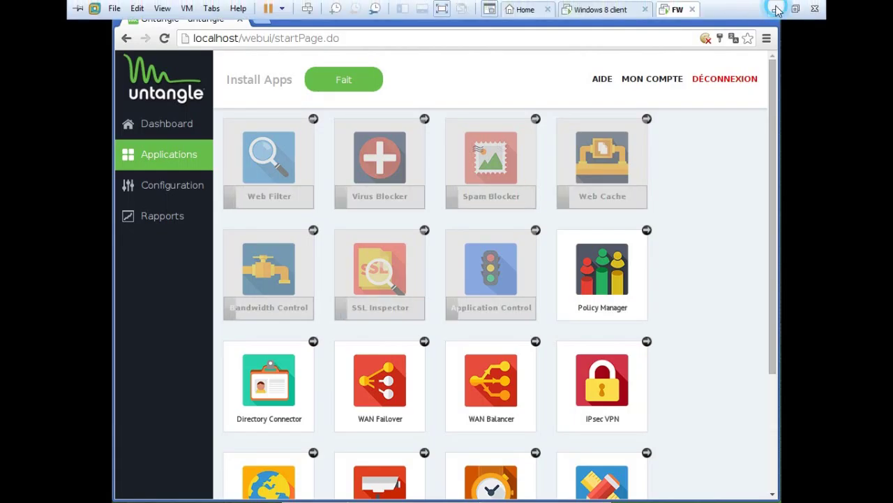